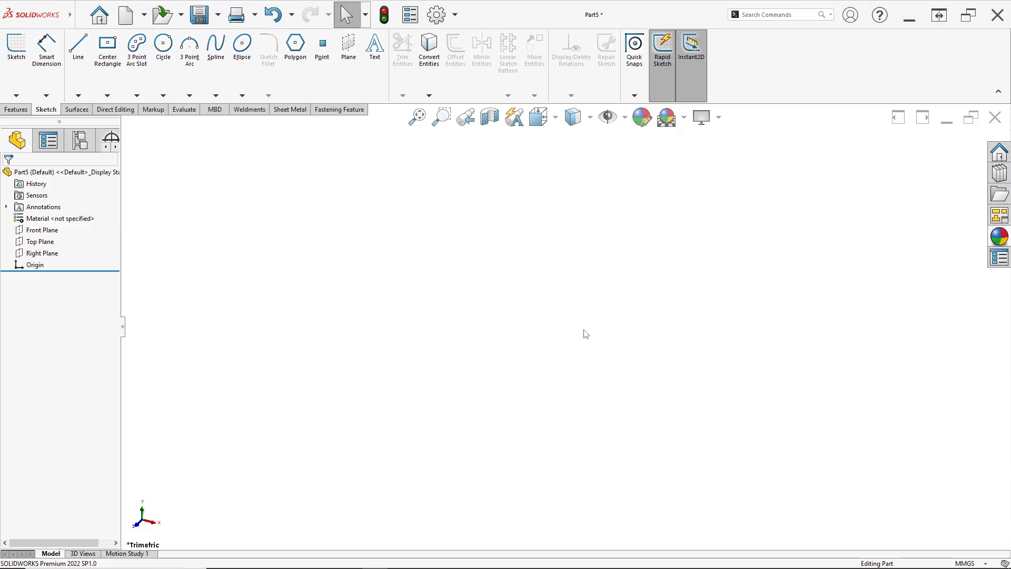
- Check the MMGS document units and the flange pipe reference drawing, and start a sketch on the Right Plane
left_click(964, 563)
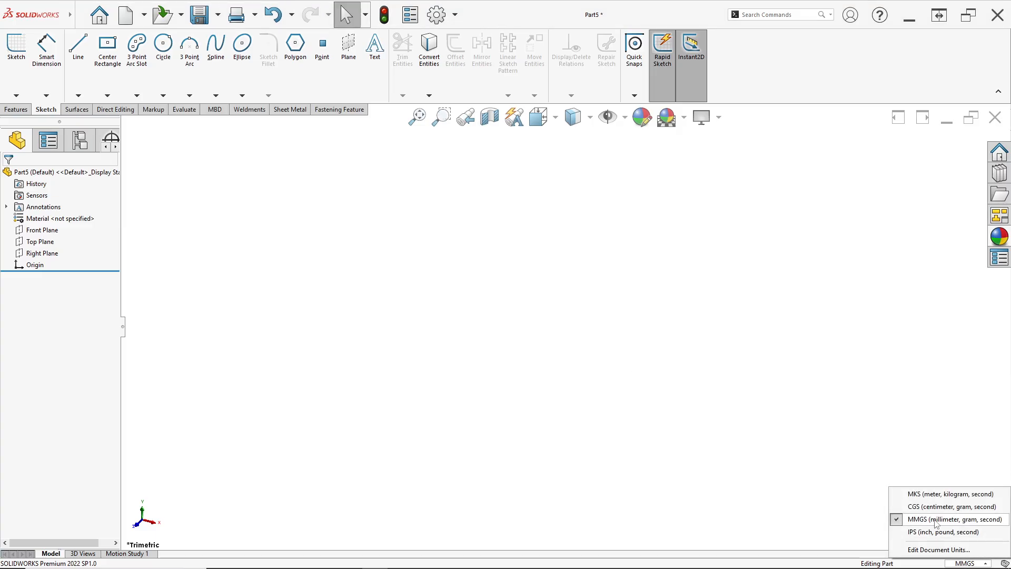
key("alt+Tab")
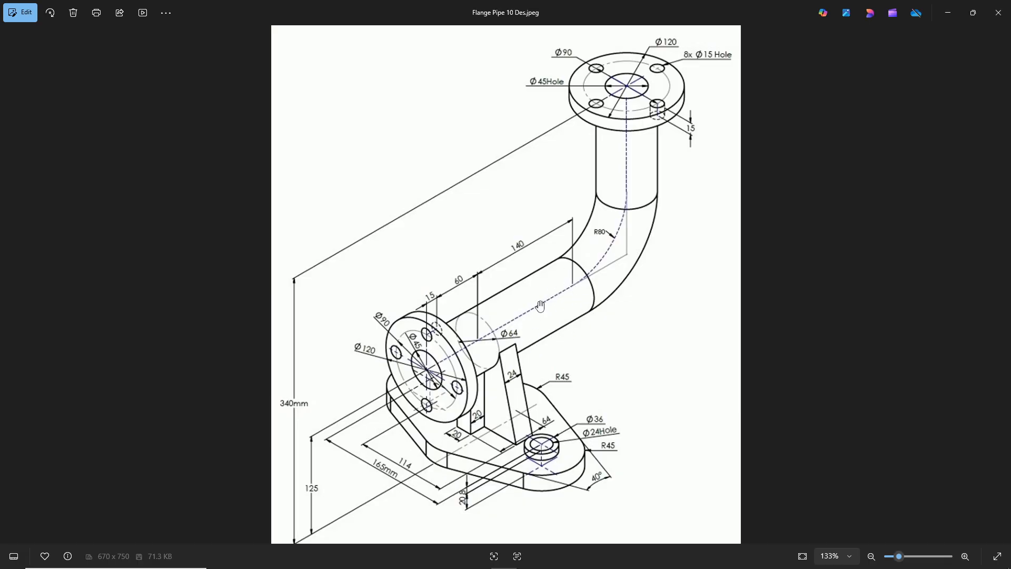
key("alt+Tab")
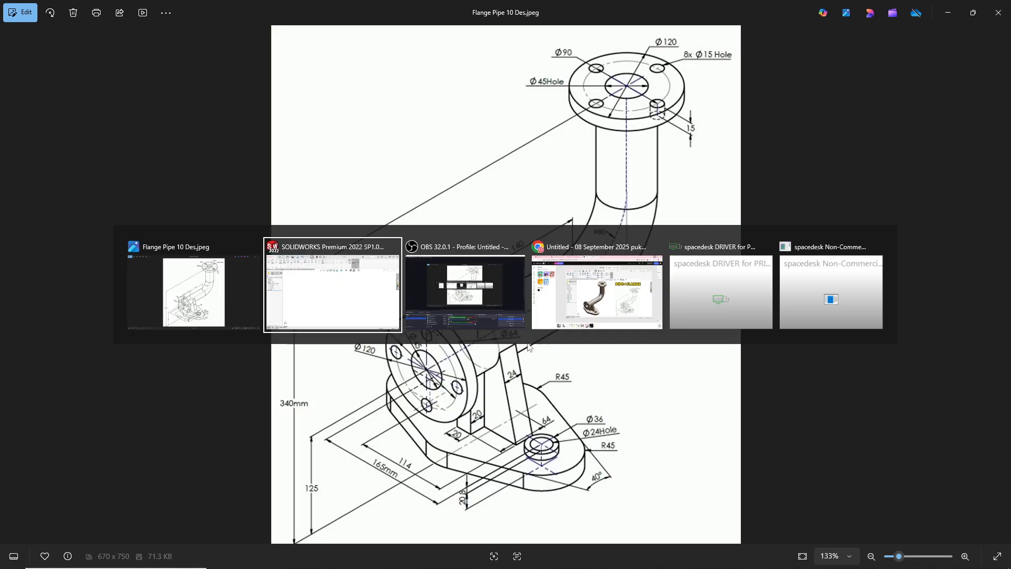
right_click(33, 257)
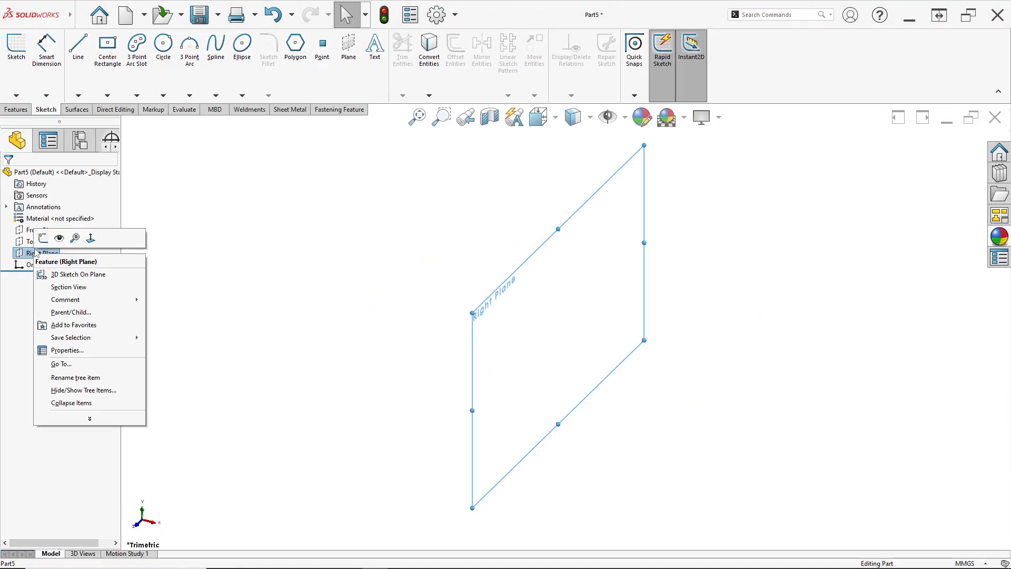
left_click(56, 236)
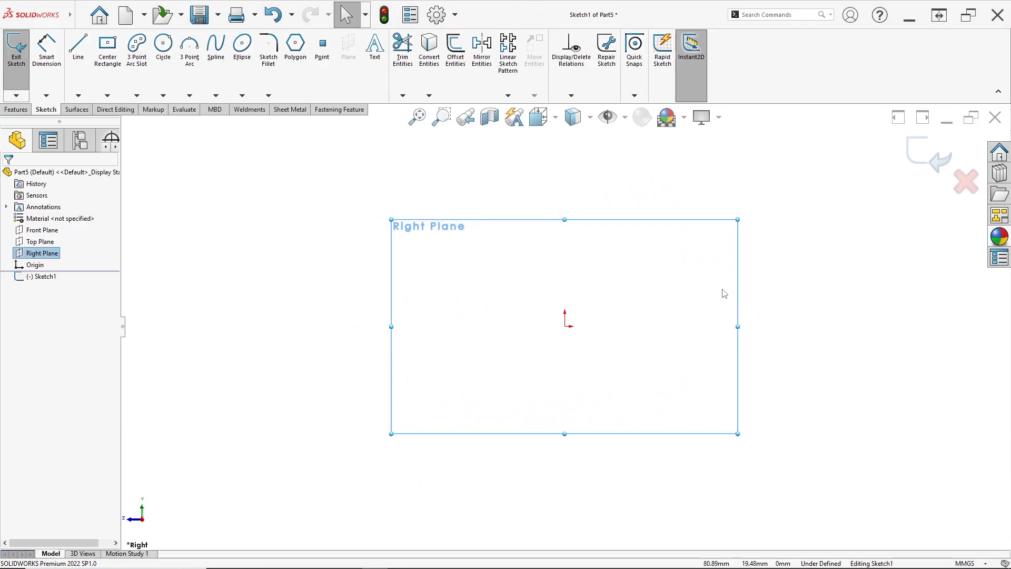
- Sketch a pipe path above the origin: a horizontal line about 91 mm long, an arc of about 23 mm radius and a vertical line upward
left_click(80, 53)
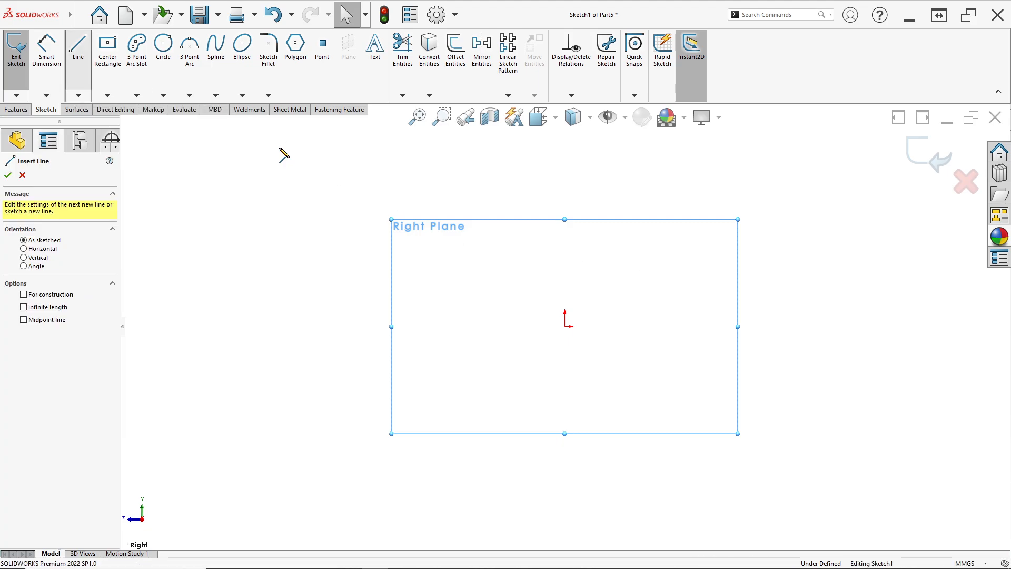
left_click(565, 244)
left_click(744, 244)
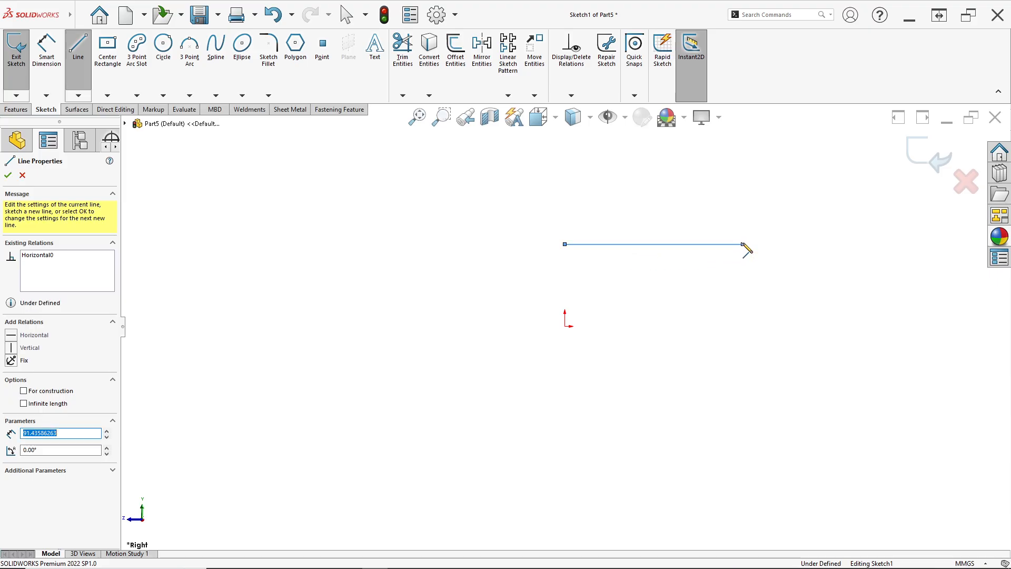
left_click(788, 199)
left_click(788, 139)
scroll(798, 199, "down", 2)
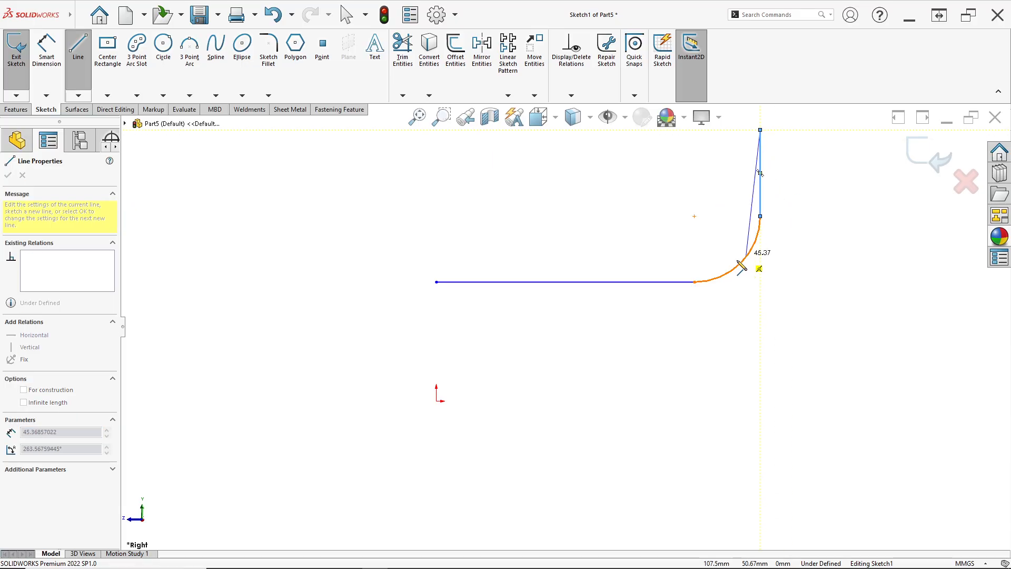
key("Escape")
- Make the arc tangent to the horizontal and vertical lines at its two endpoints
left_click(695, 282)
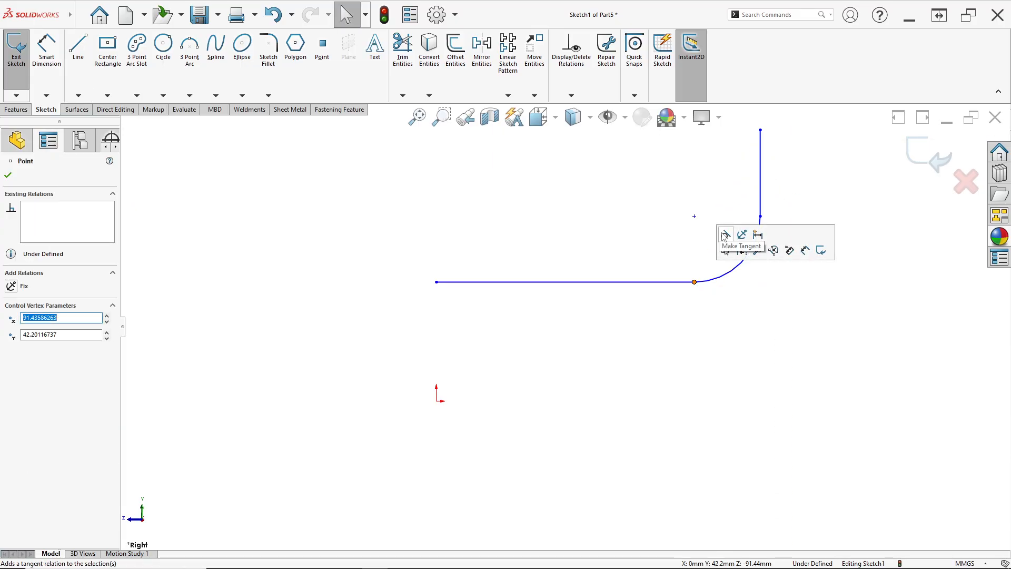
left_click(725, 235)
left_click(760, 216)
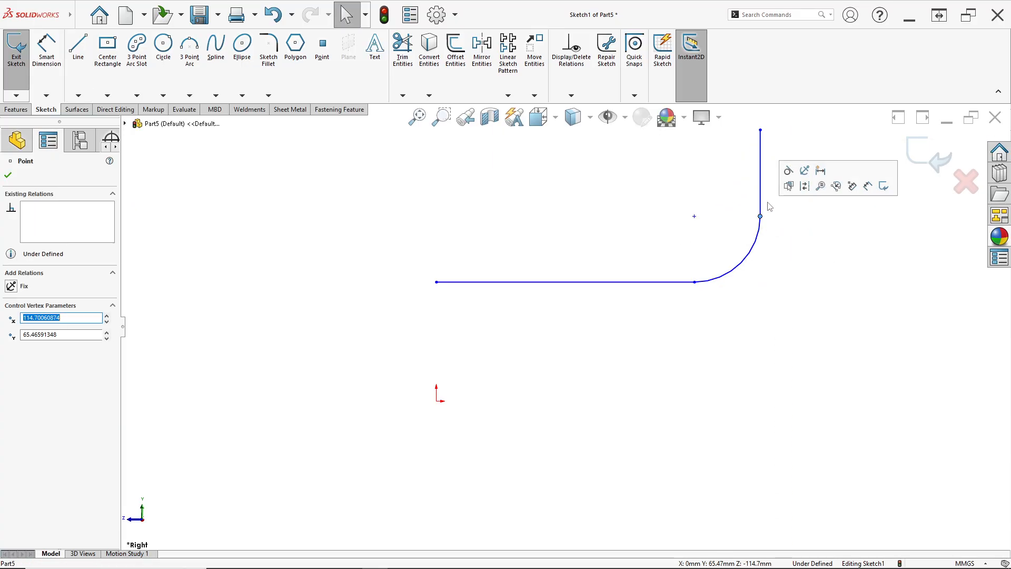
- Dimension the height of the horizontal line's free end above the origin as 125 mm, following the reference drawing
key("alt+Tab")
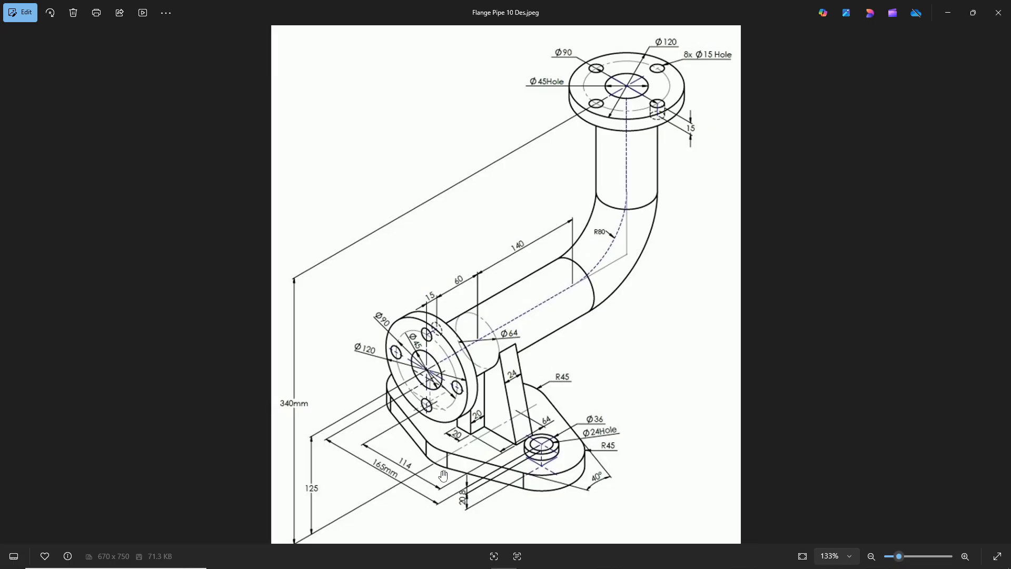
key("alt+Tab")
left_click(47, 47)
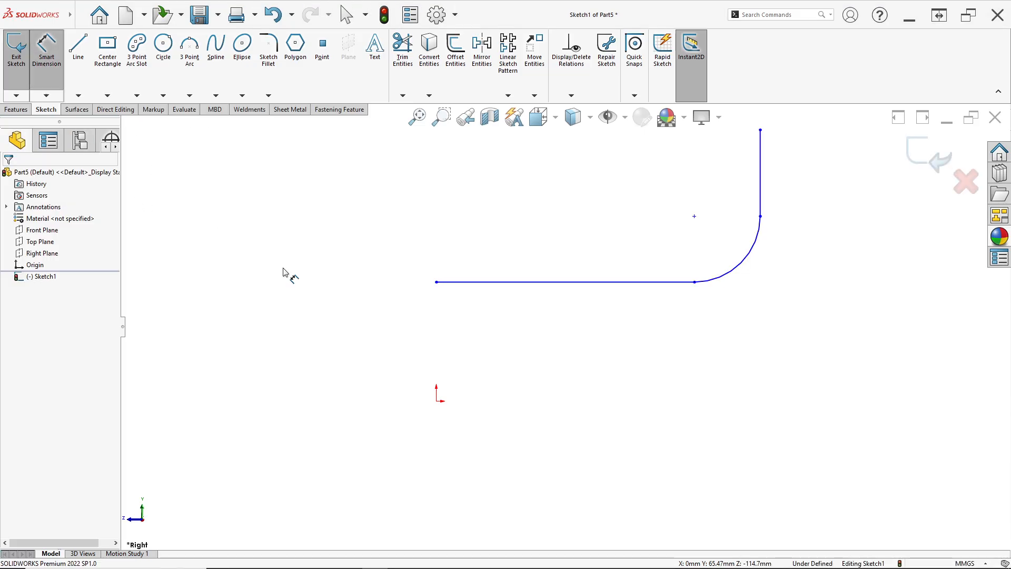
left_click(436, 283)
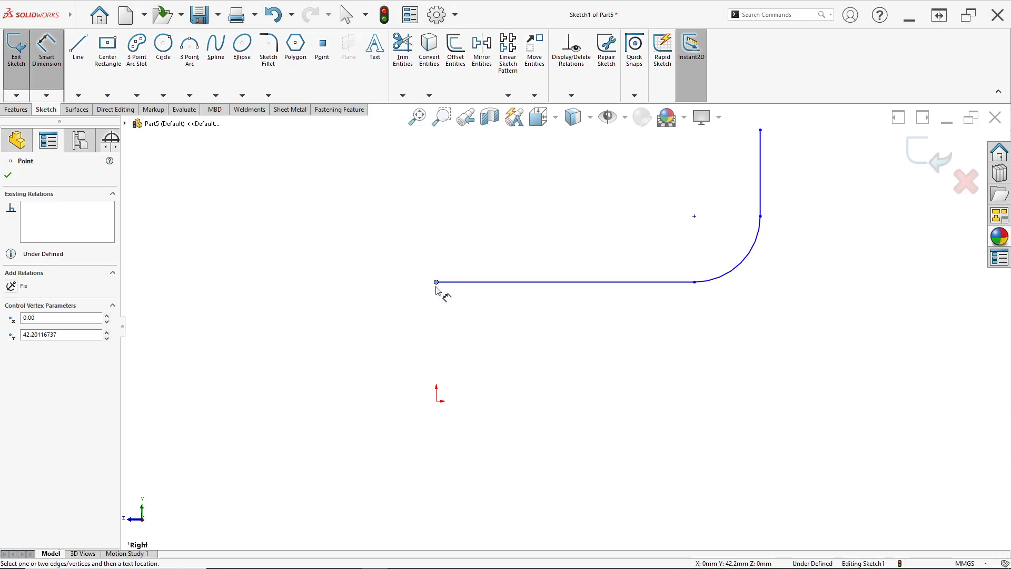
left_click(437, 402)
left_click(327, 361)
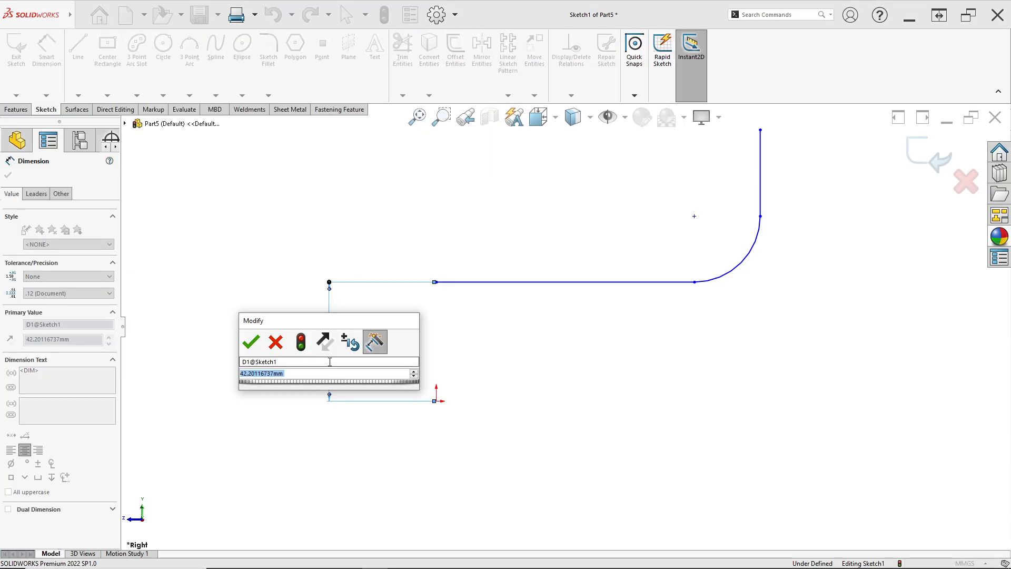
type("125")
key("Return")
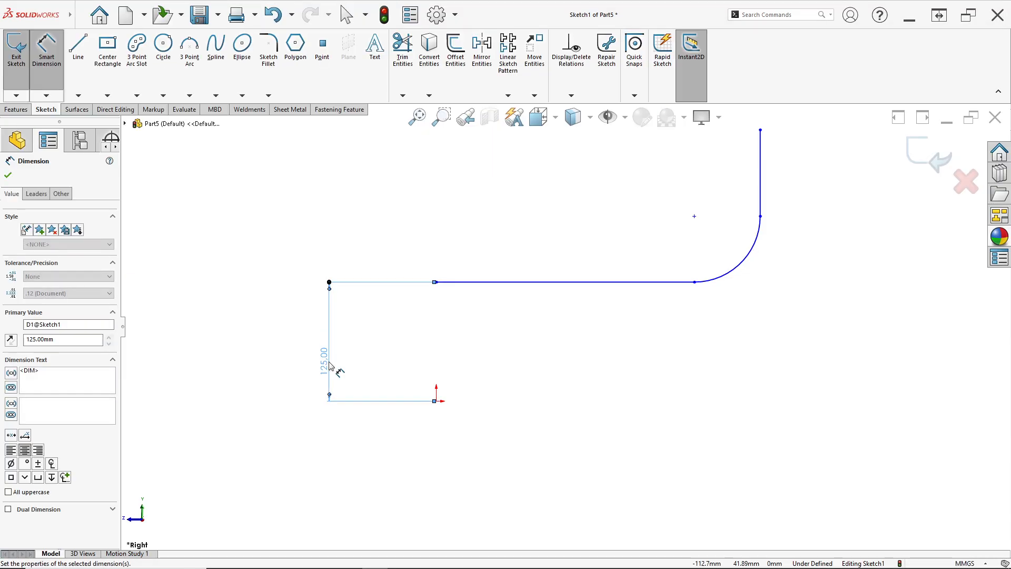
scroll(574, 295, "up", 2)
scroll(658, 274, "down", 1)
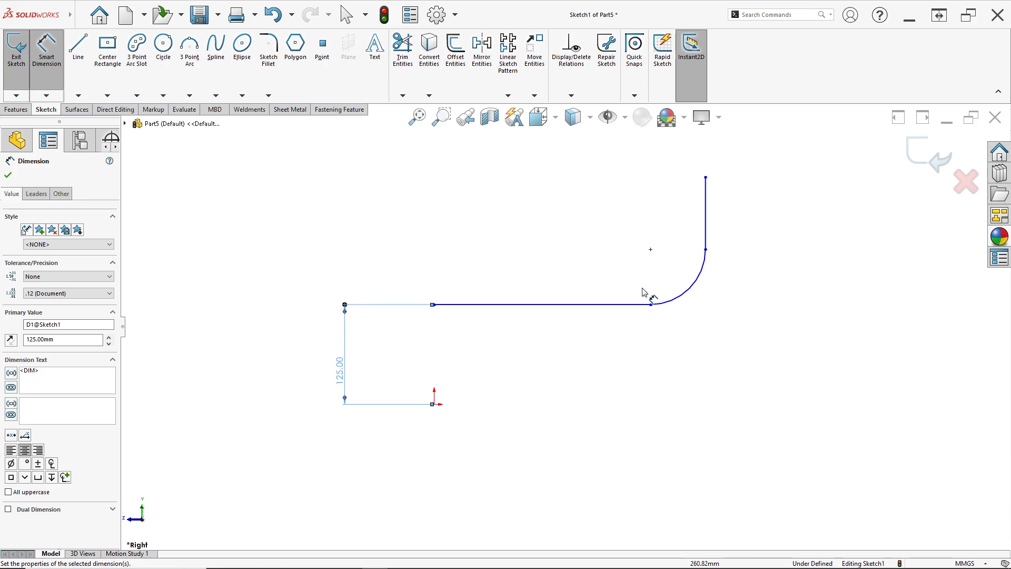
key("Escape")
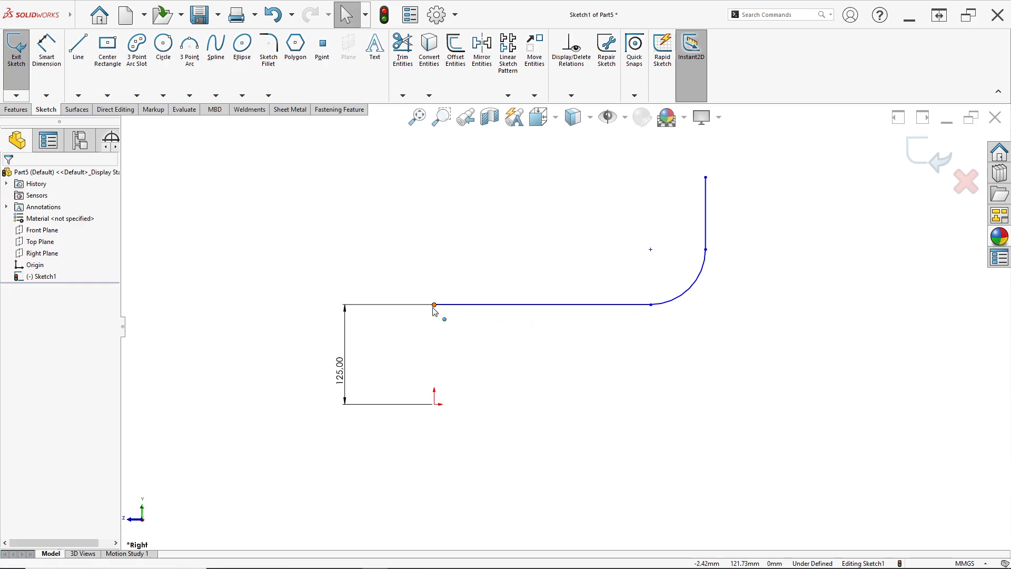
- Add a vertical relation between the horizontal line's free endpoint and the origin
left_click(434, 305)
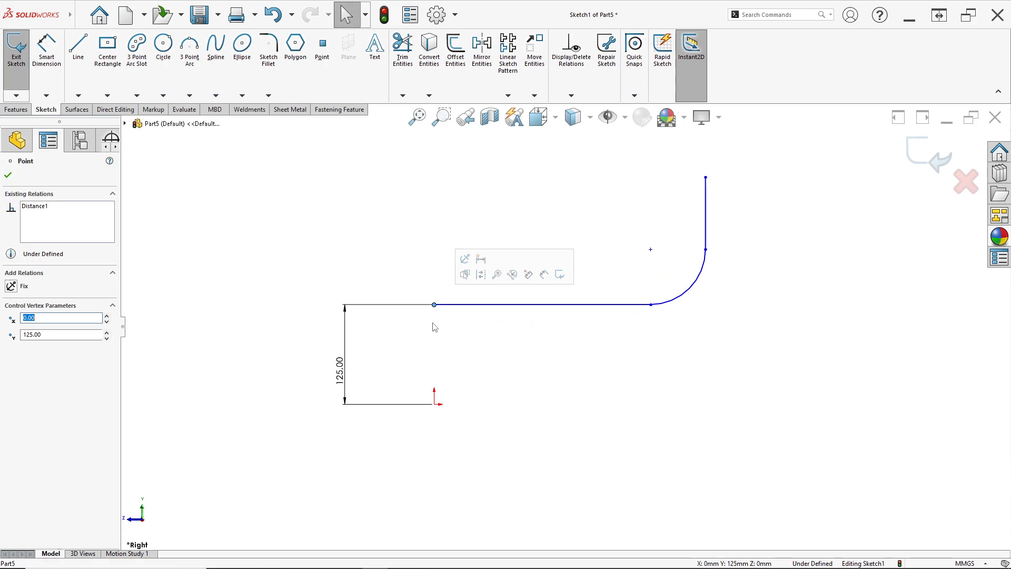
left_click(434, 405, "ctrl")
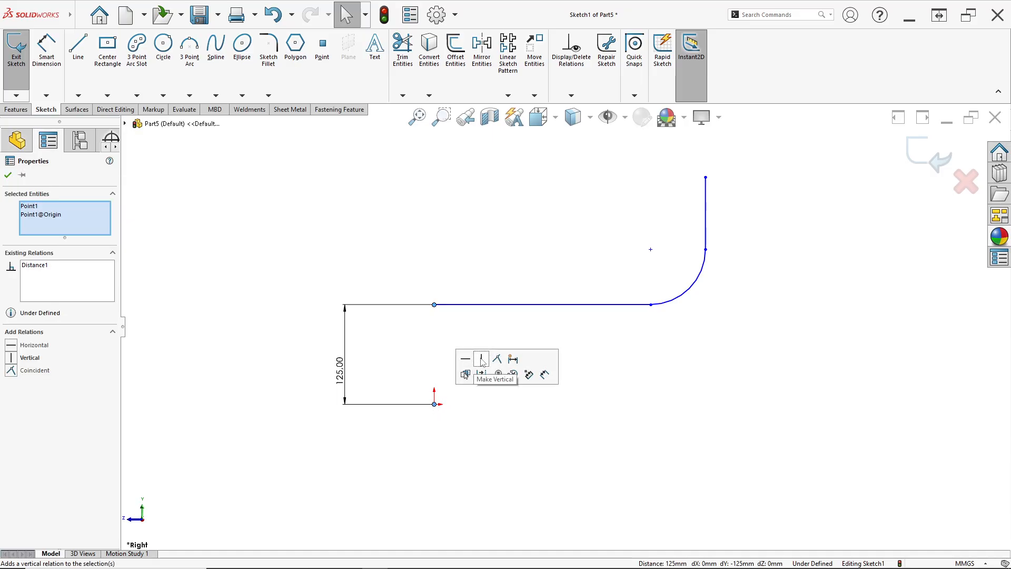
left_click(482, 361)
- Dimension the overall height from the origin to the vertical line's upper end as 340 mm, as in the reference drawing
left_click(52, 59)
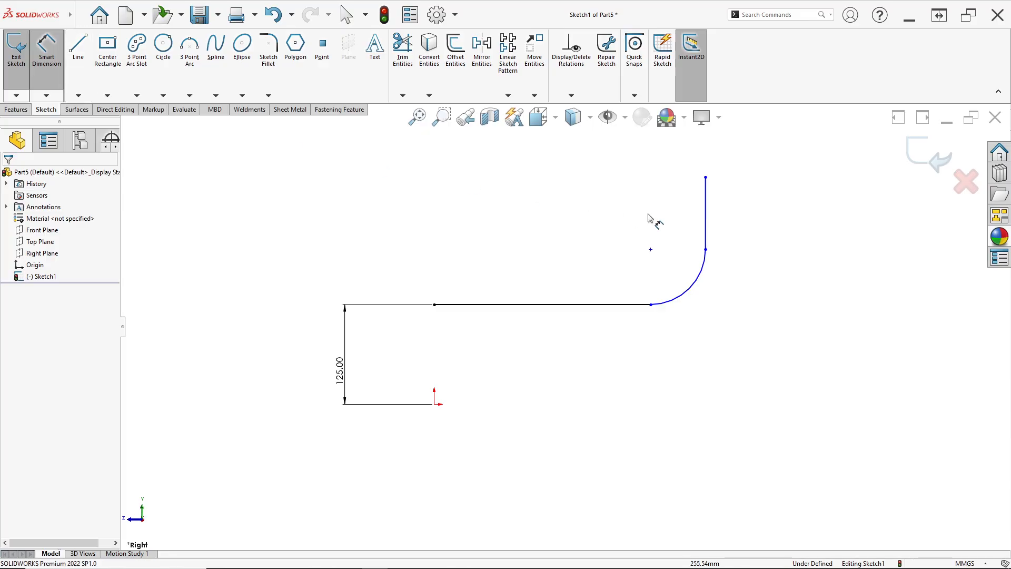
left_click(705, 178)
left_click(435, 404)
key("alt+Tab")
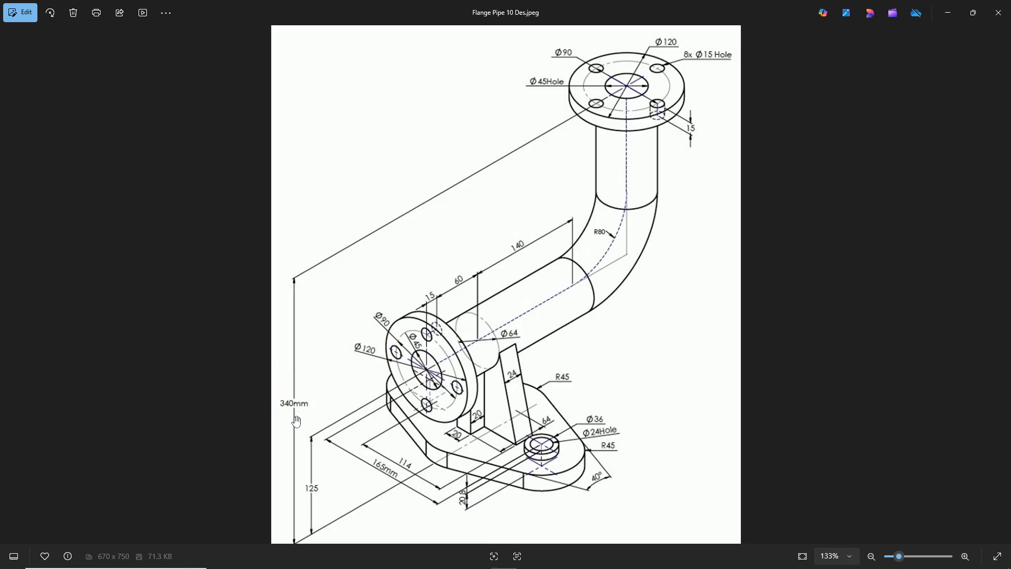
key("alt+Tab")
type("340")
key("Return")
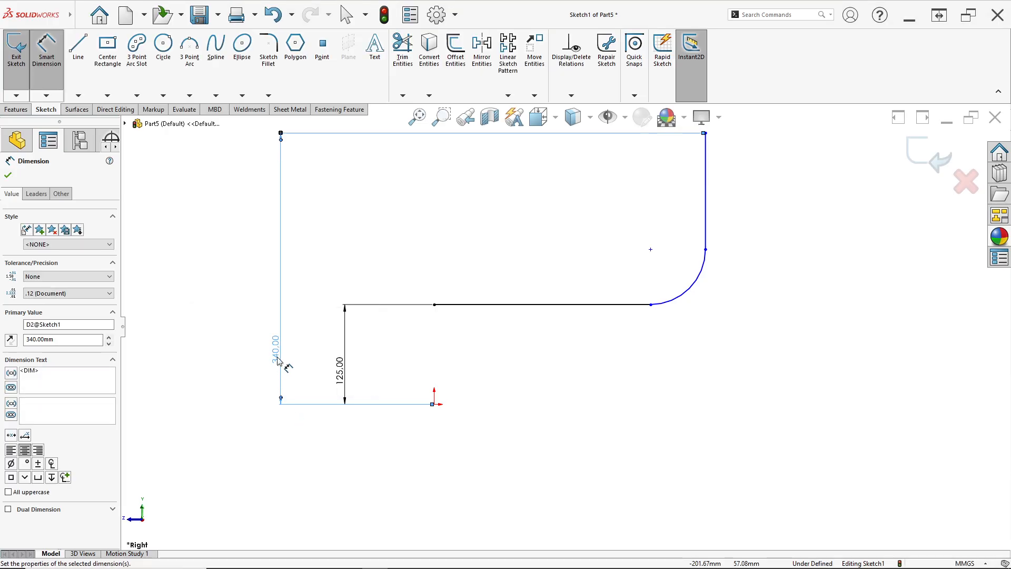
- Dimension the bend arc with the 80 mm radius given in the reference drawing
scroll(625, 334, "down", 1)
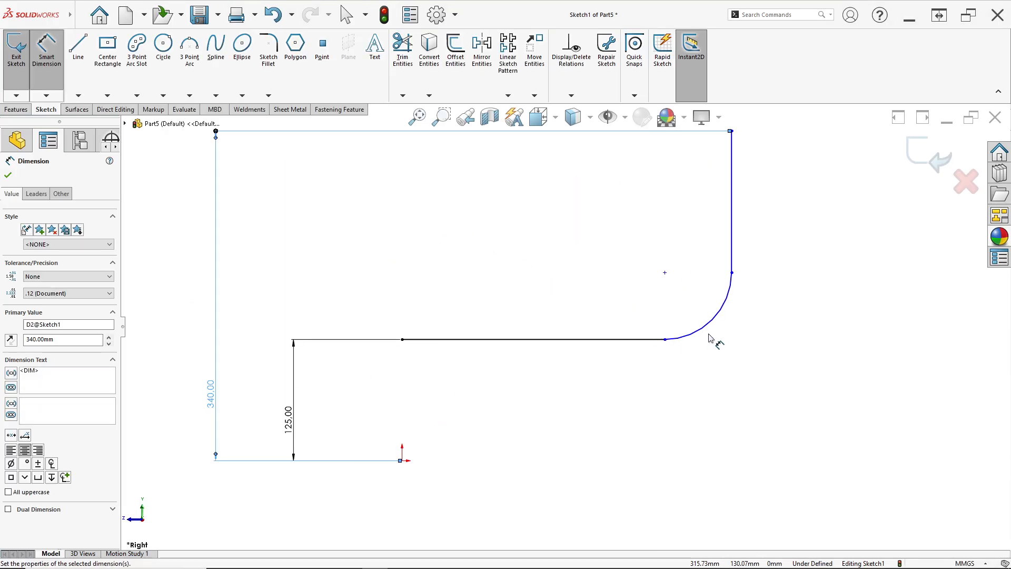
left_click(693, 327)
left_click(687, 315)
key("alt+Tab")
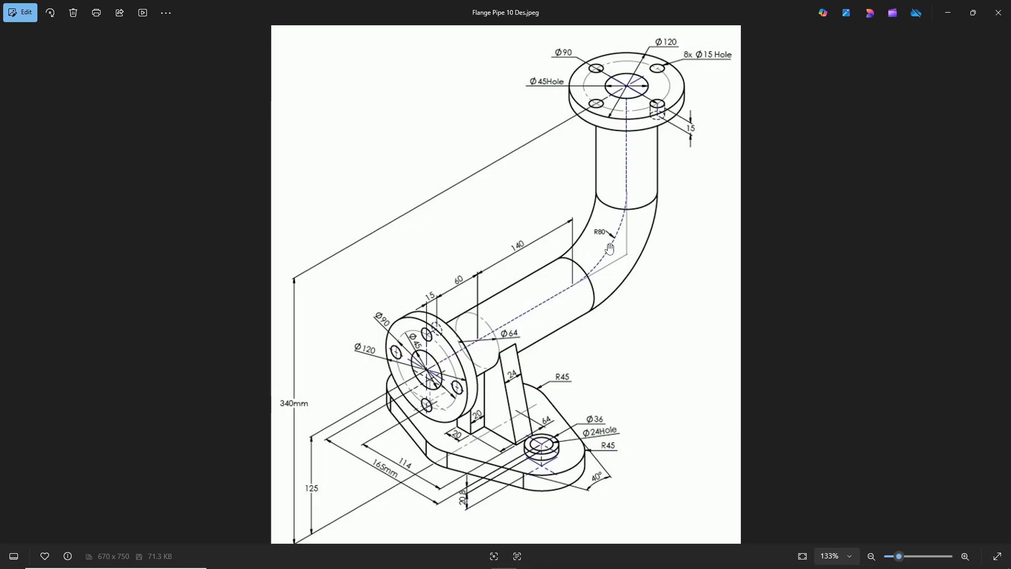
key("alt+Tab")
type("80")
key("Return")
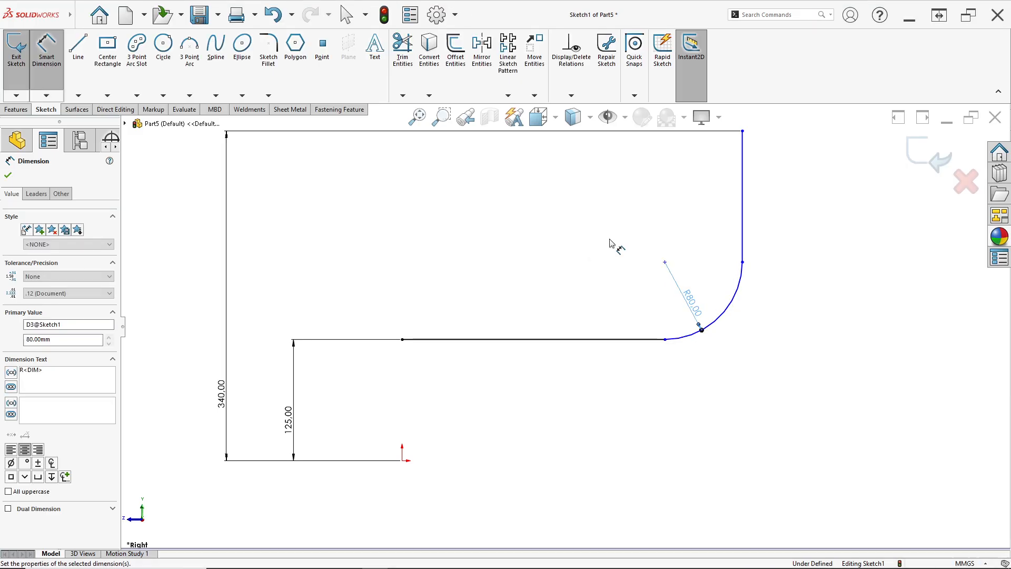
- Consult the reference drawing and dimension the path's horizontal line to 250 mm
key("alt+Tab")
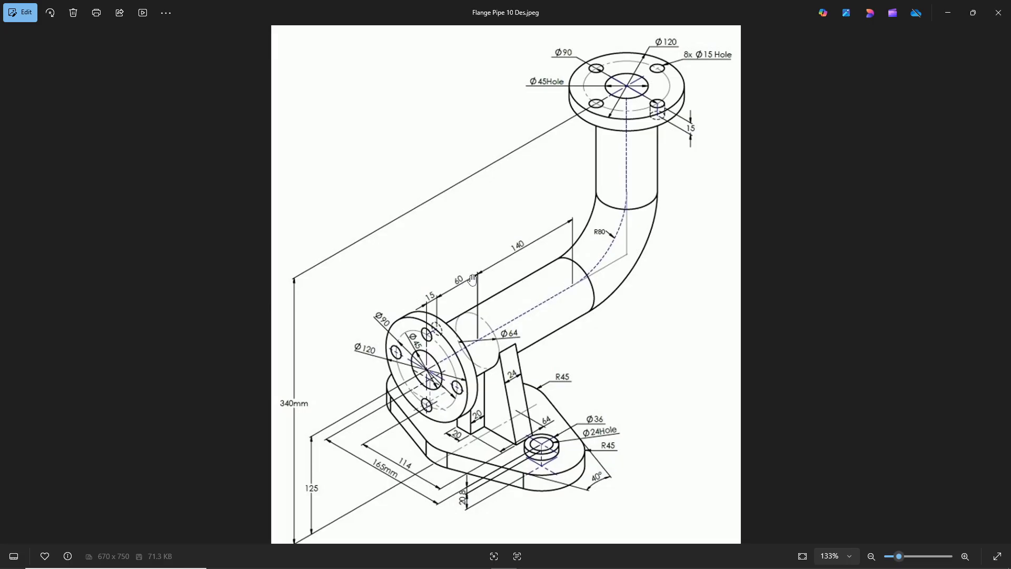
key("alt+Tab")
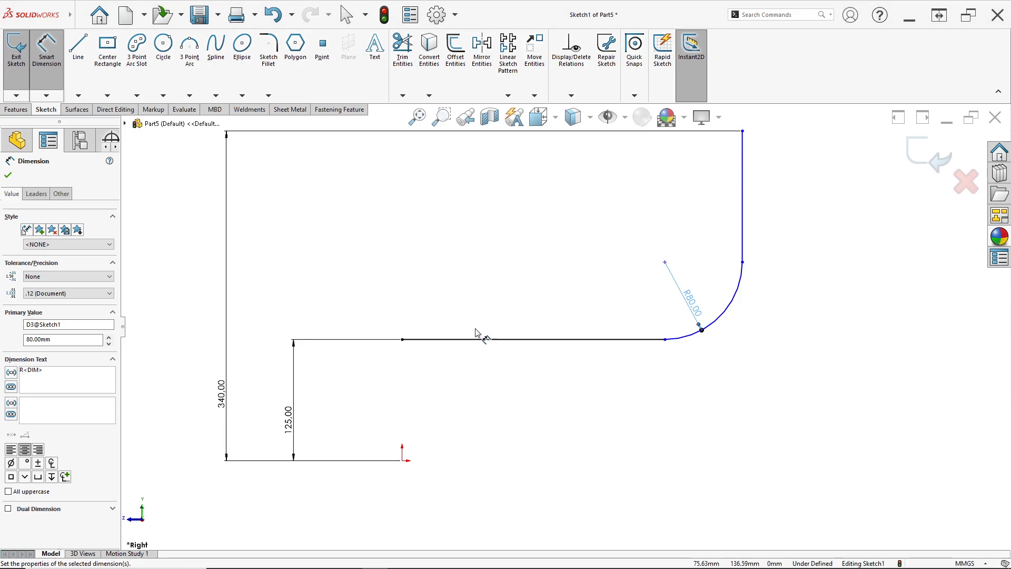
left_click(486, 339)
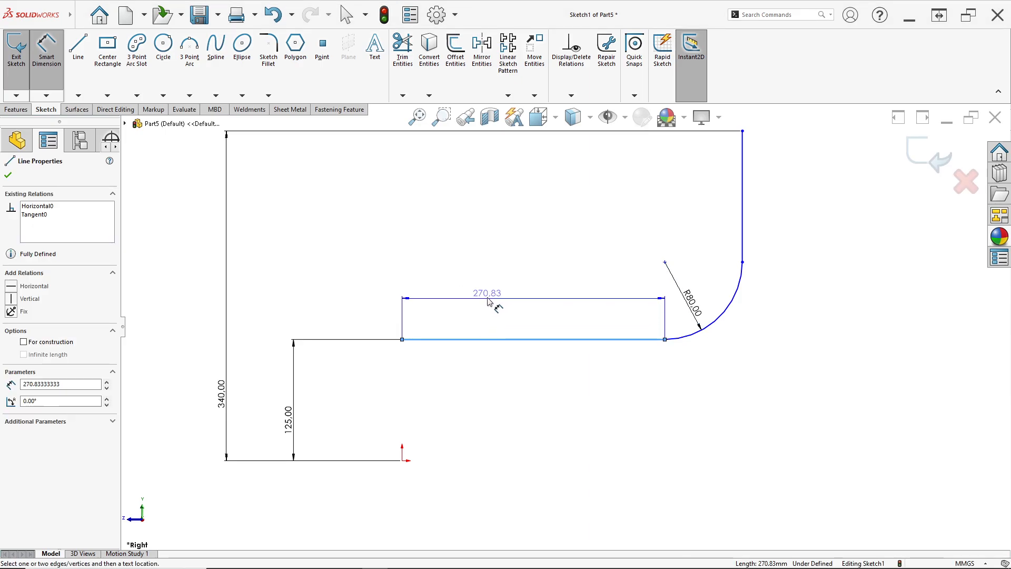
left_click(482, 296)
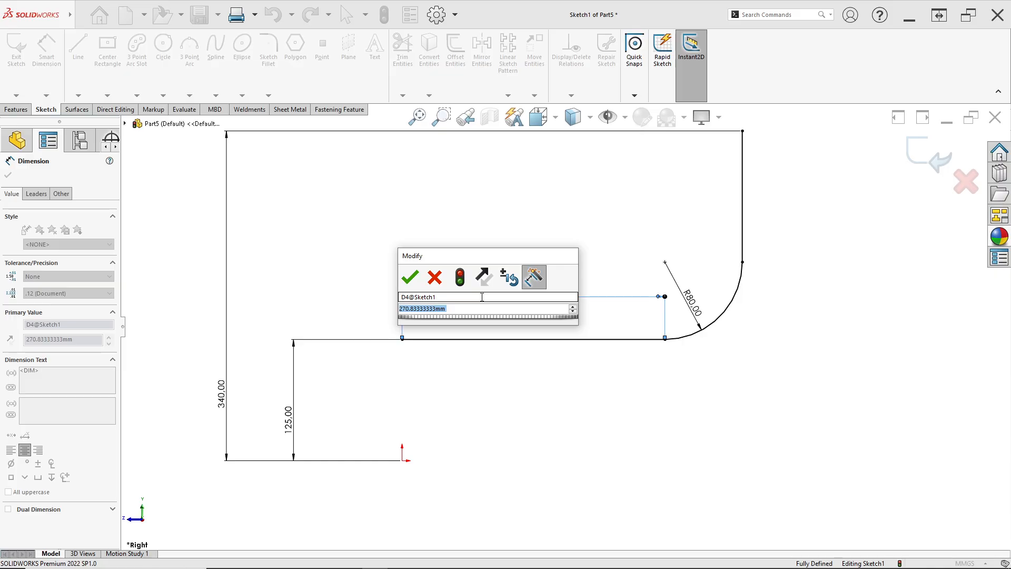
type("250")
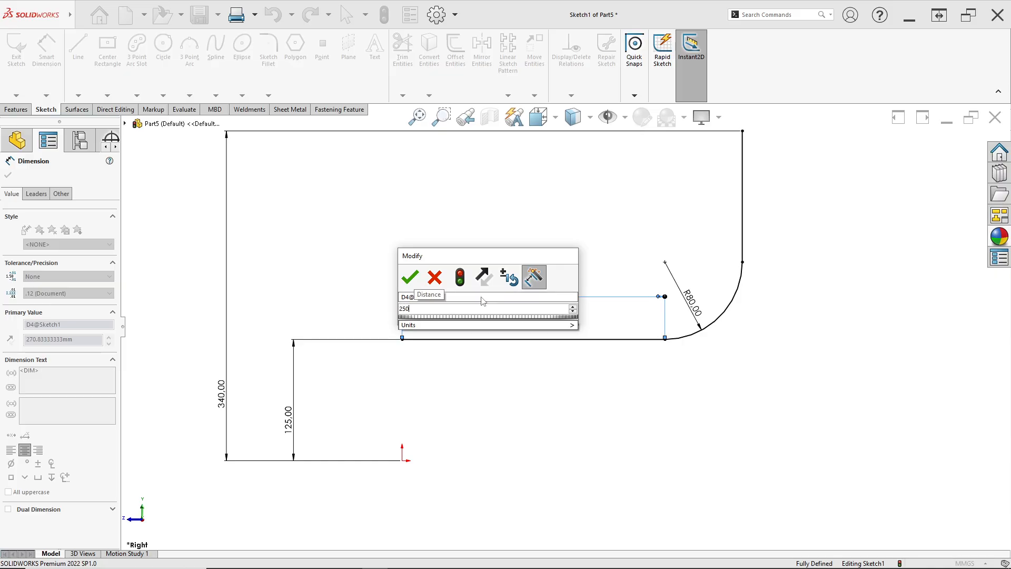
key("Return")
- Check the vertical line and the path's dimensions against the flange pipe reference drawing
scroll(700, 216, "up", 2)
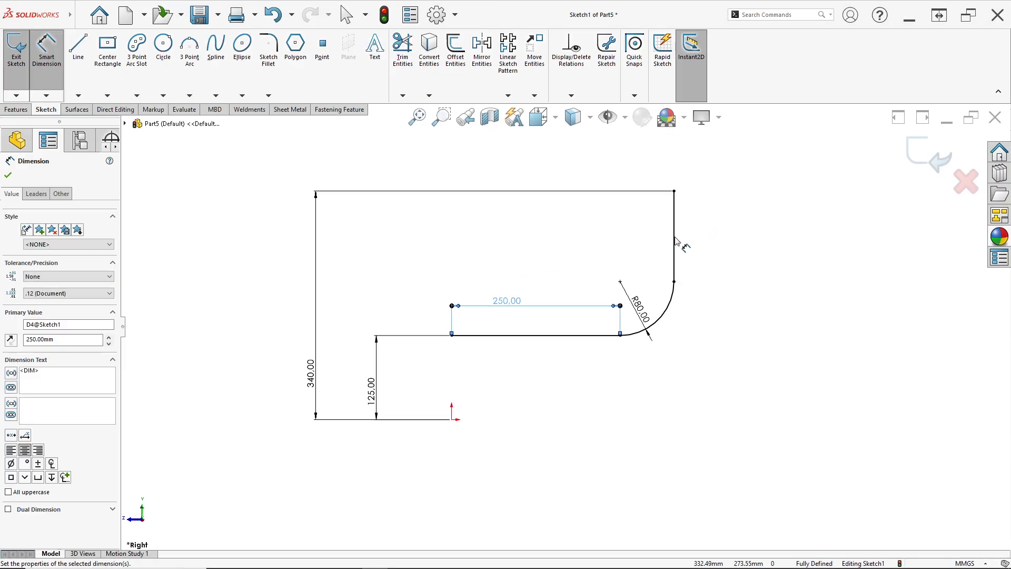
scroll(677, 234, "down", 2)
left_click(665, 260)
key("Escape")
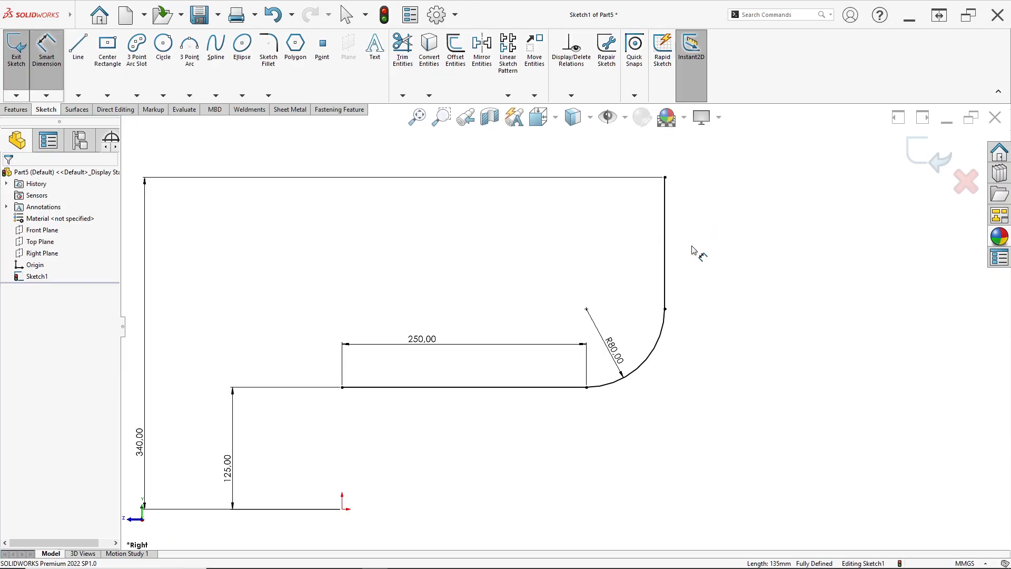
key("alt+Tab")
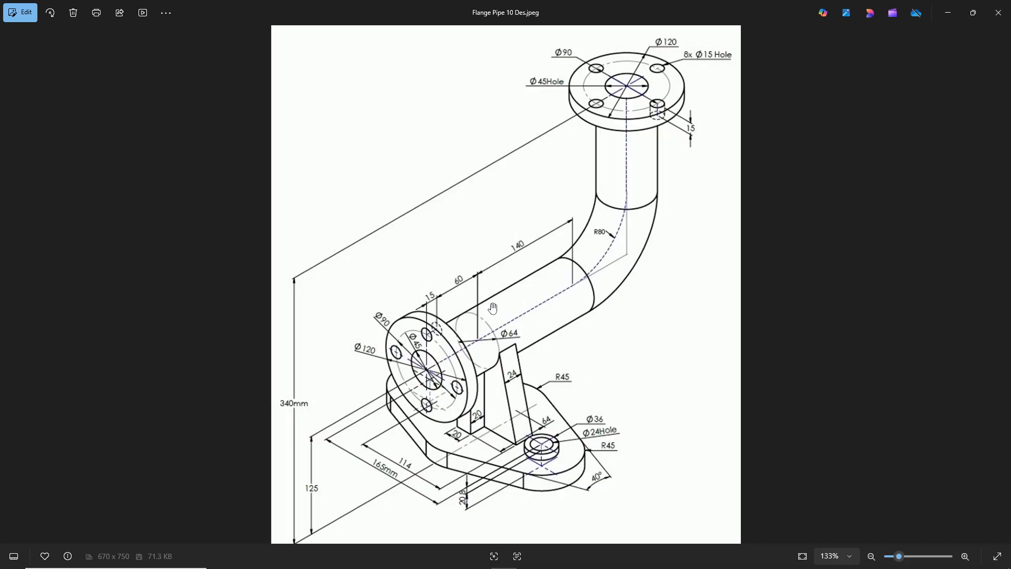
key("alt+Tab")
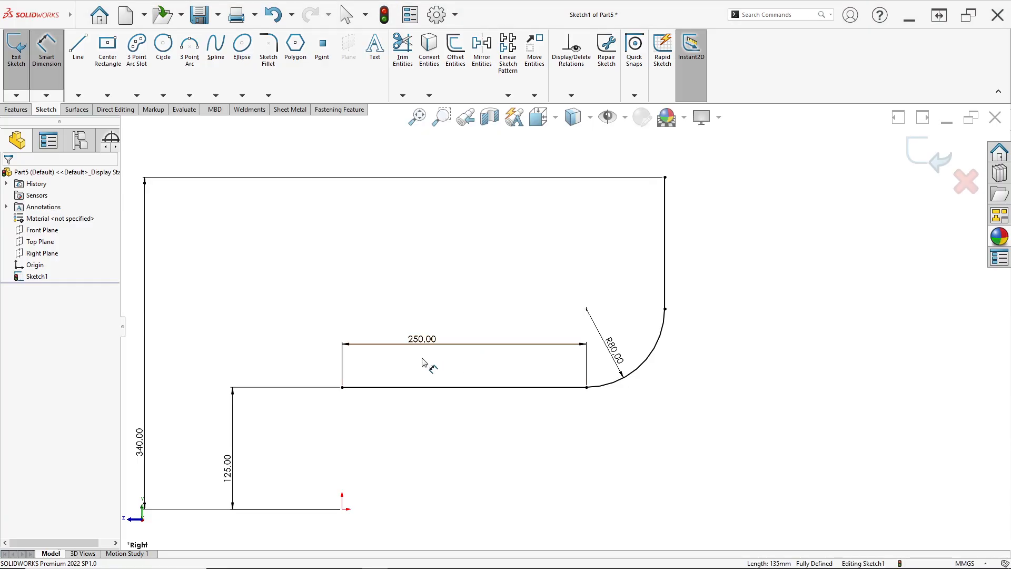
scroll(417, 379, "up", 1)
scroll(348, 338, "down", 1)
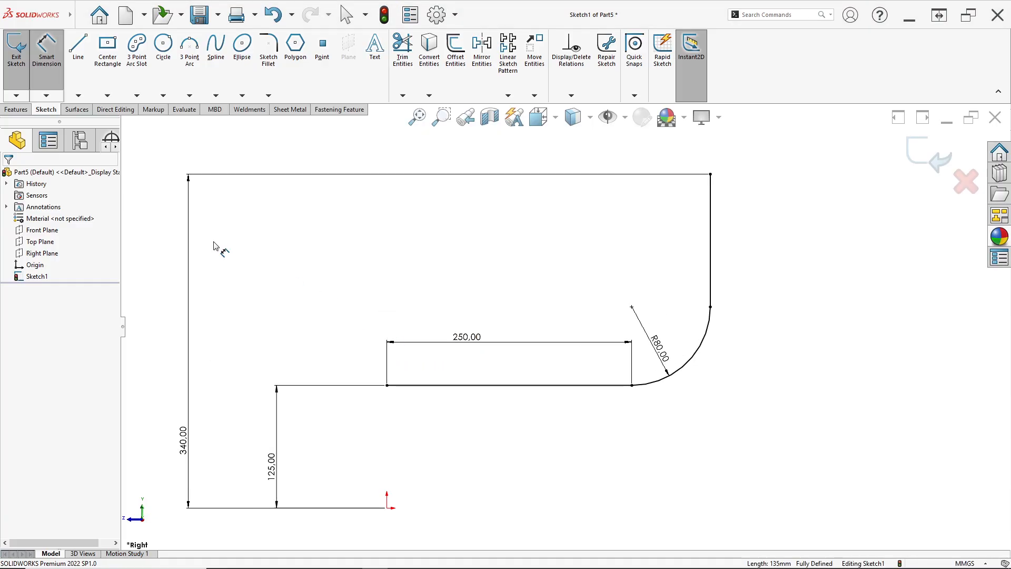
- Set up a sweep with a 45 mm circular profile along the pipe path sketch, taking the diameter from the reference drawing
left_click(16, 109)
left_click(114, 42)
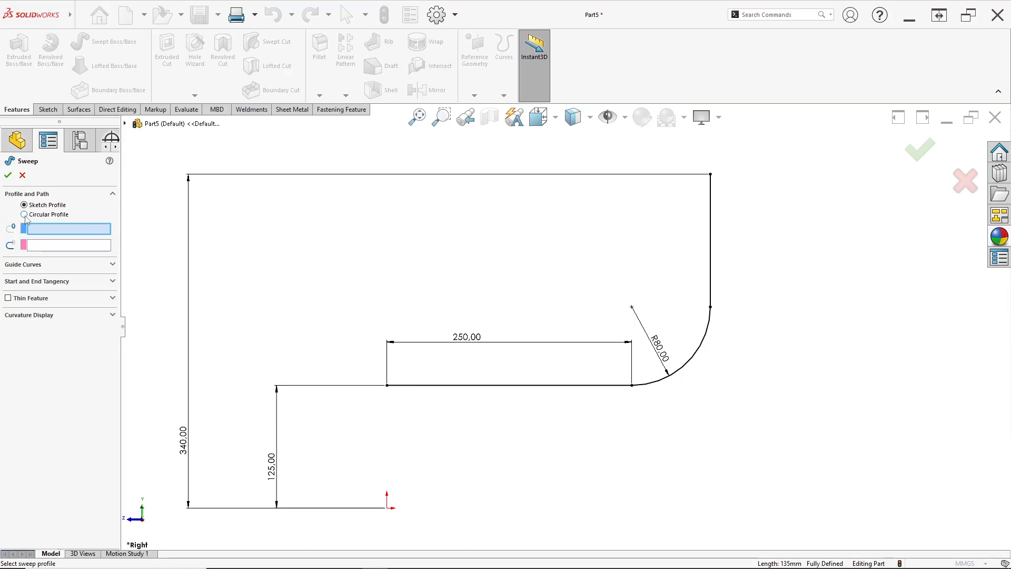
left_click(24, 214)
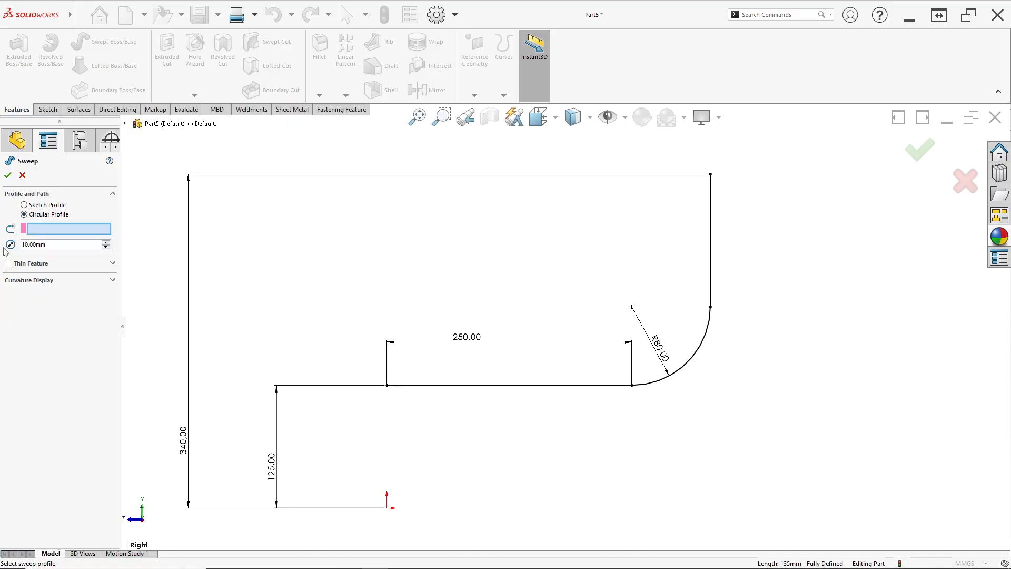
key("alt+Tab")
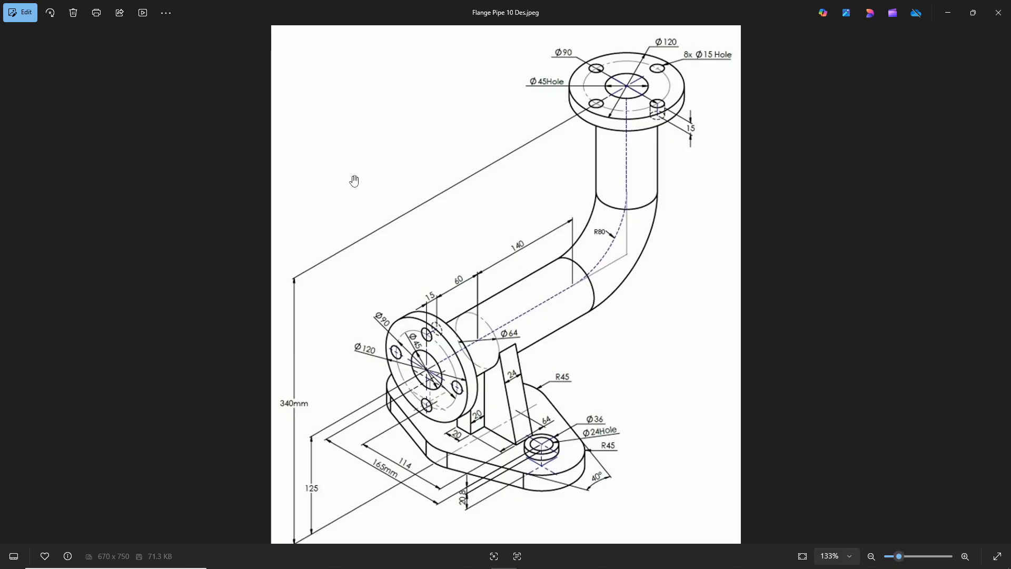
key("alt+Tab")
double_click(40, 244)
type("45")
key("Return")
left_click(47, 230)
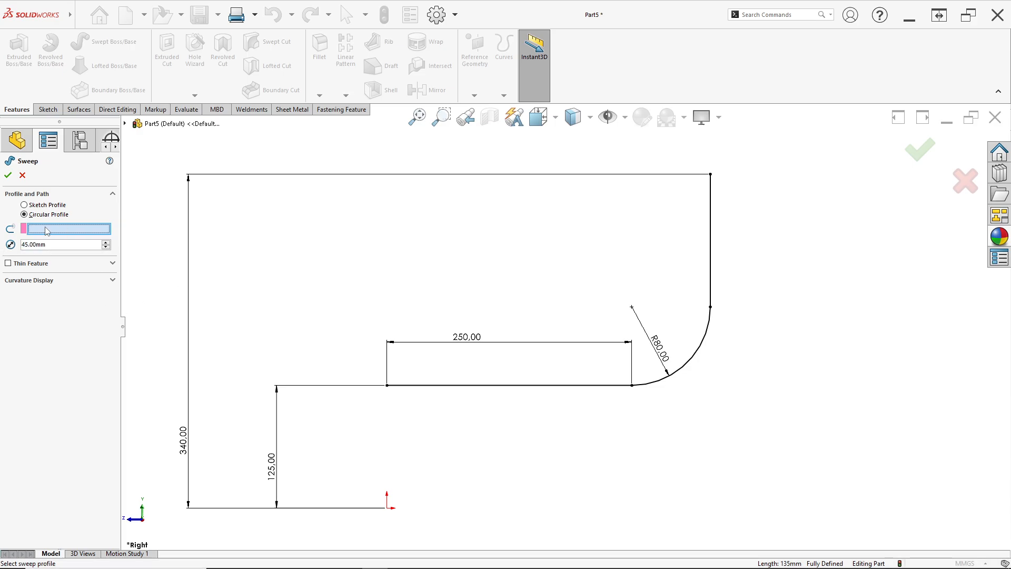
left_click(440, 390)
mouse_move(434, 359)
middle_mouse_down()
mouse_move(463, 357)
mouse_move(465, 381)
middle_mouse_up()
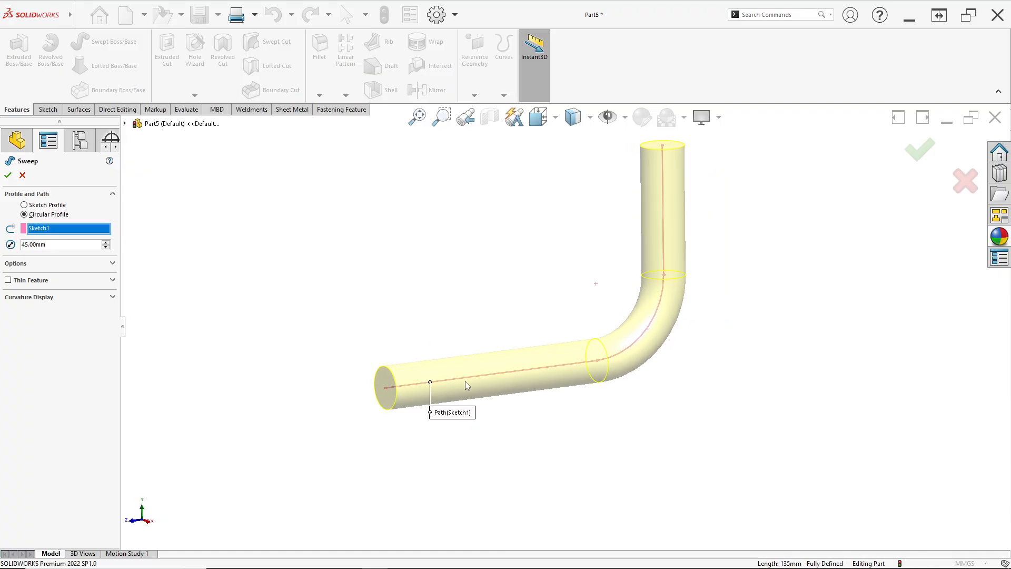
- Make the sweep a one-direction thin feature with a 9.5 mm wall outside the 45 mm profile and create it
scroll(454, 378, "down", 3)
scroll(508, 265, "up", 2)
scroll(554, 228, "down", 1)
key("alt+Tab")
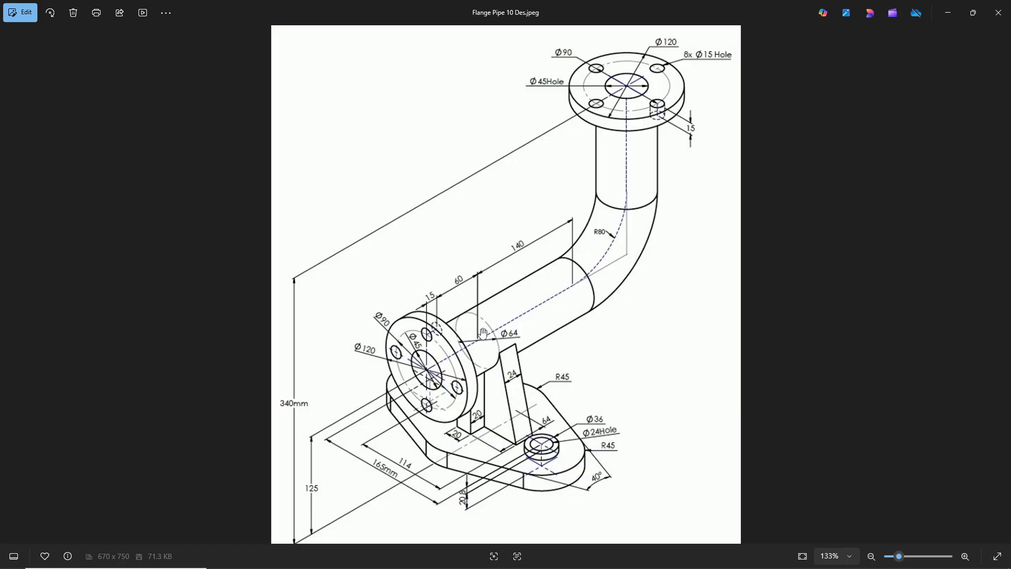
key("alt+Tab")
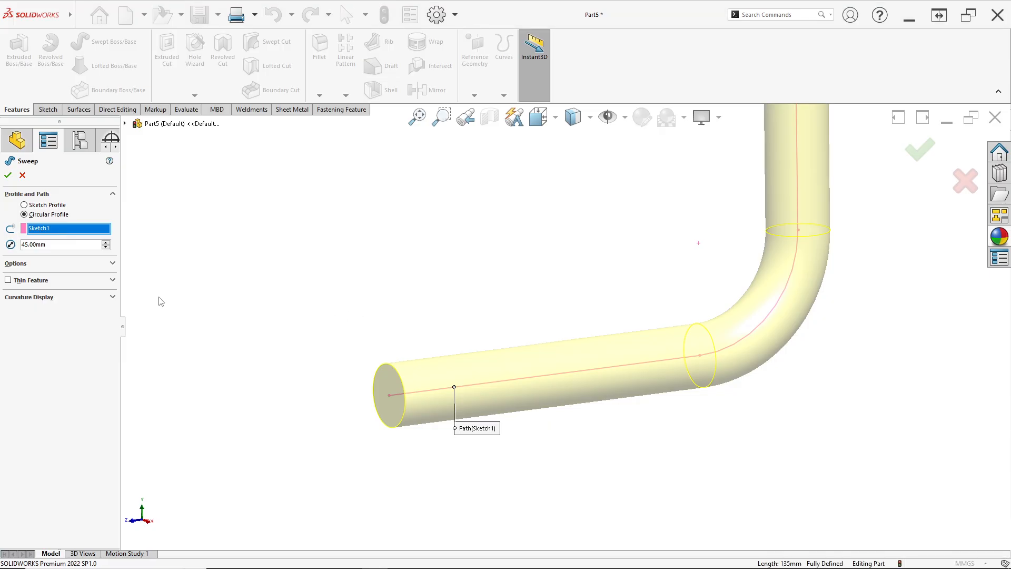
left_click(8, 281)
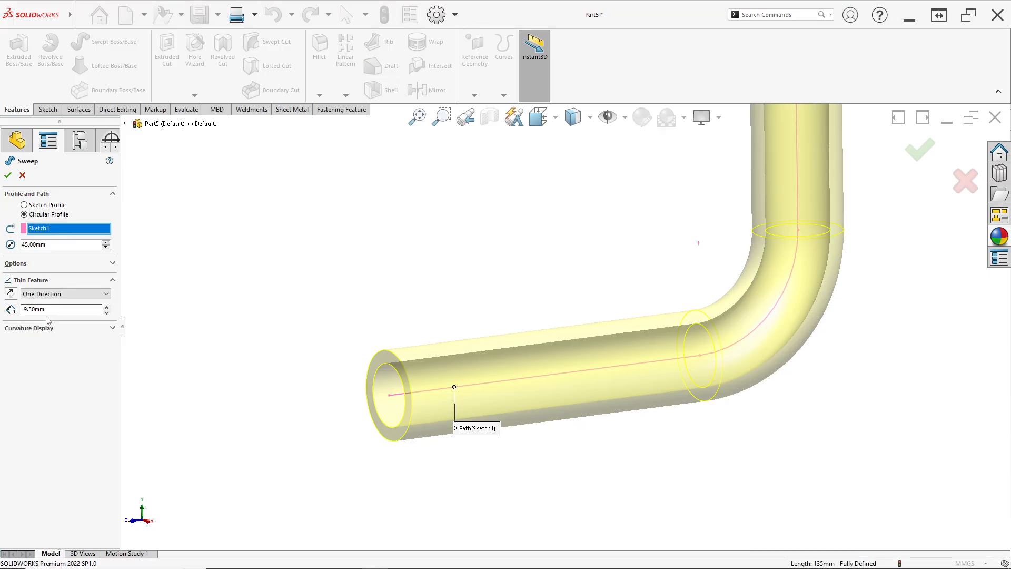
key("alt+Tab")
scroll(442, 431, "down", 2)
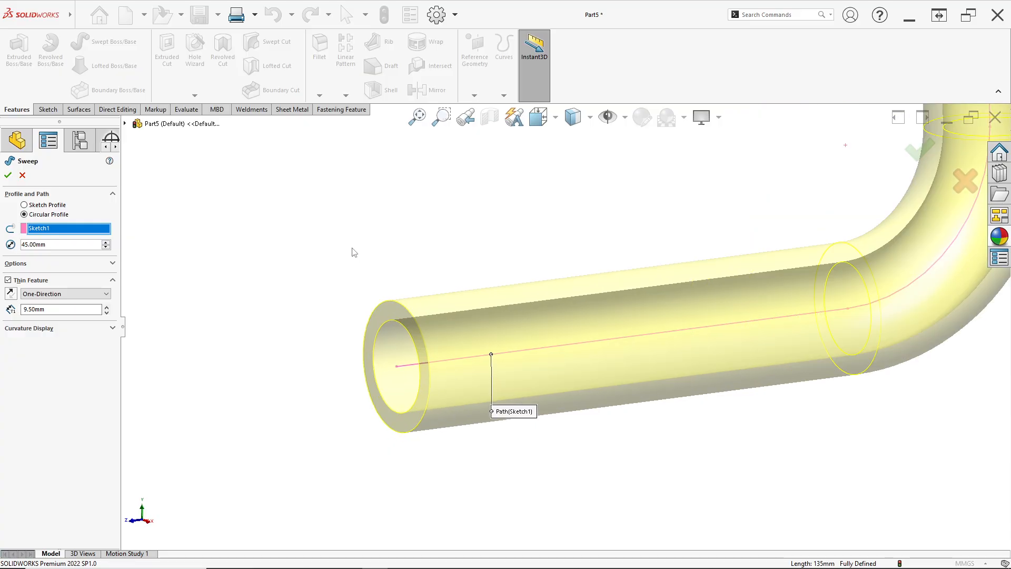
left_click(10, 294)
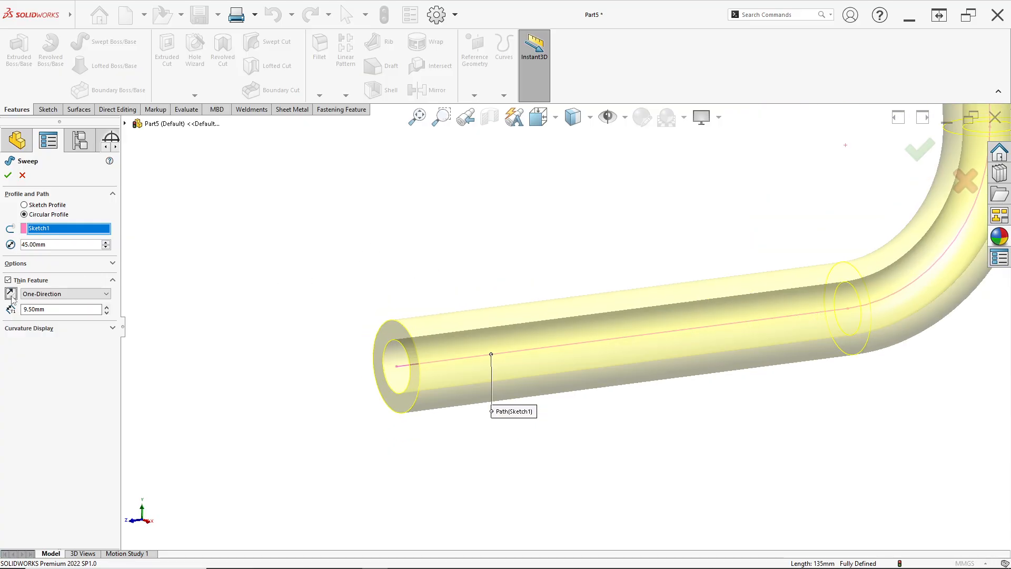
left_click(11, 296)
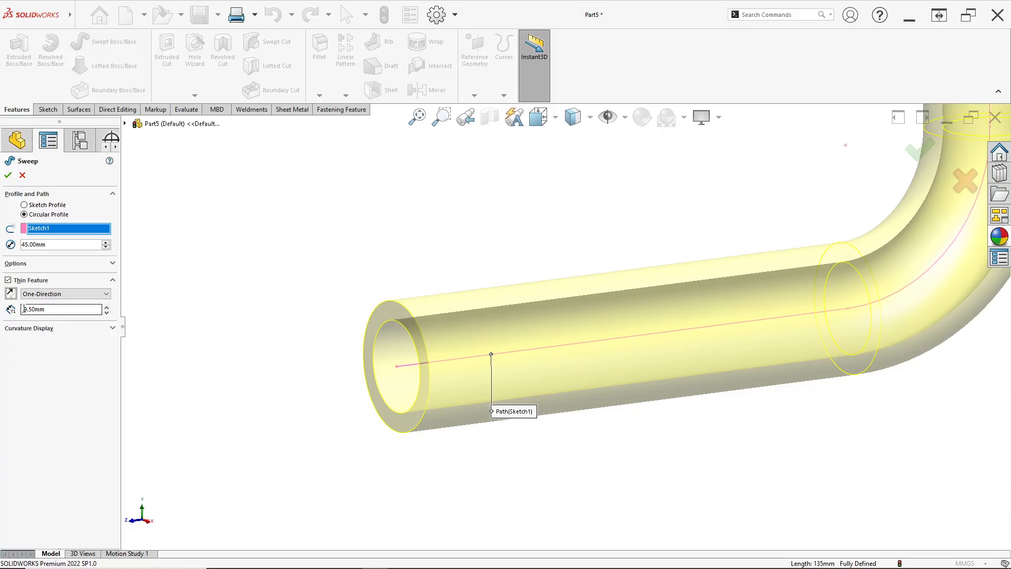
left_click(8, 175)
- Measure the outer and inner diameters at the open end of the horizontal pipe
scroll(480, 333, "down", 5)
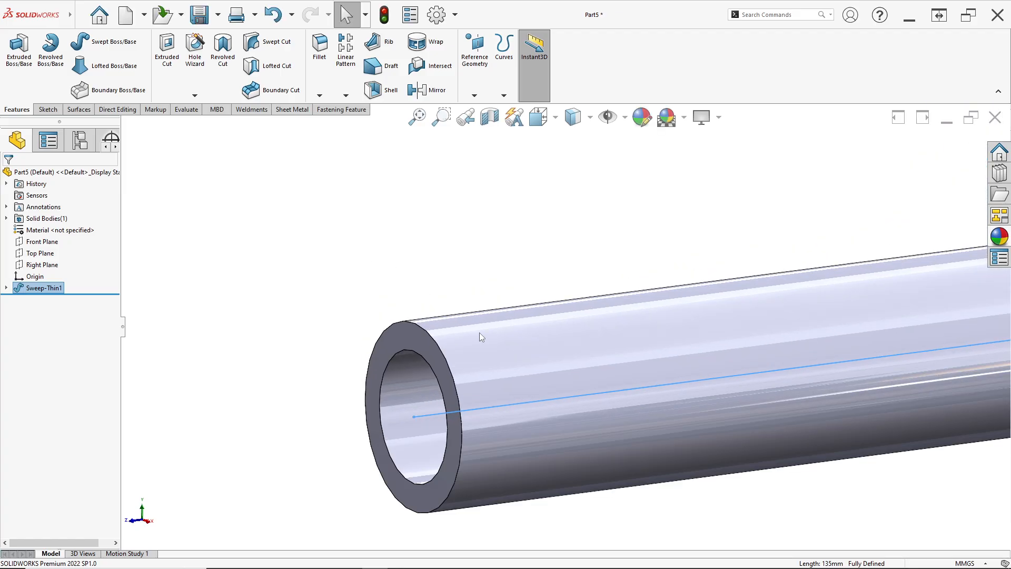
left_click(186, 109)
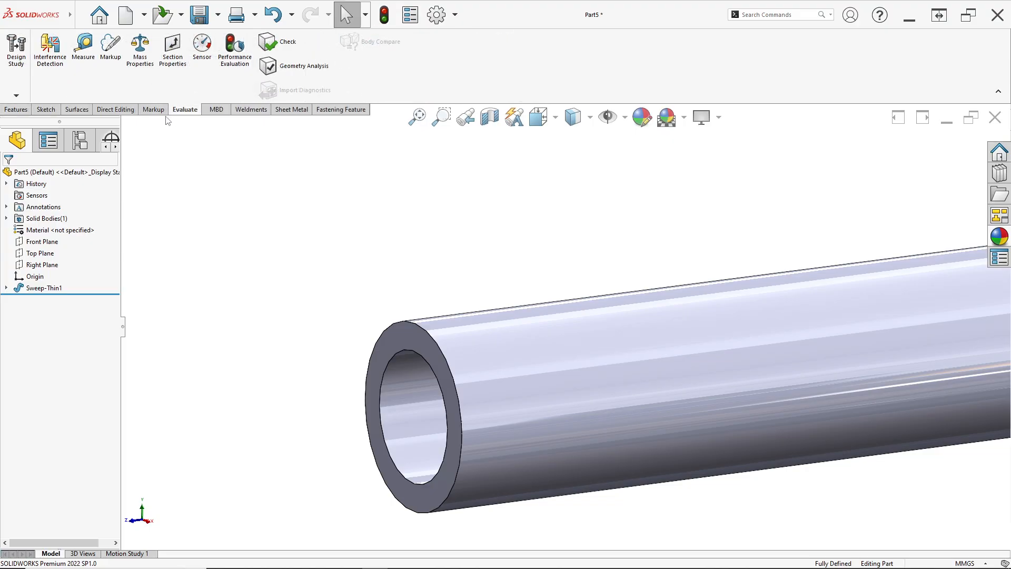
left_click(83, 46)
scroll(561, 328, "up", 3)
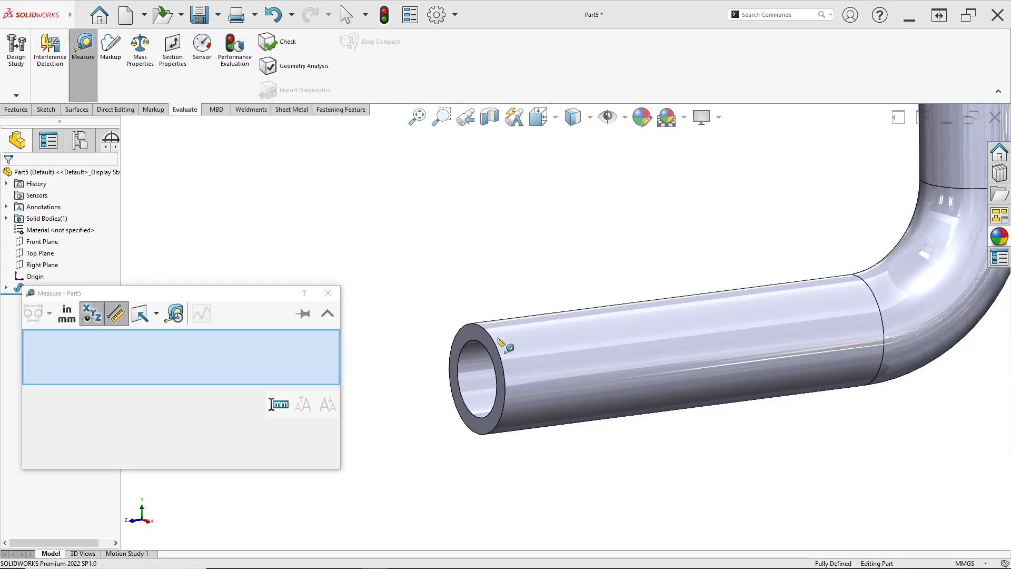
left_click(480, 327)
scroll(472, 340, "up", 2)
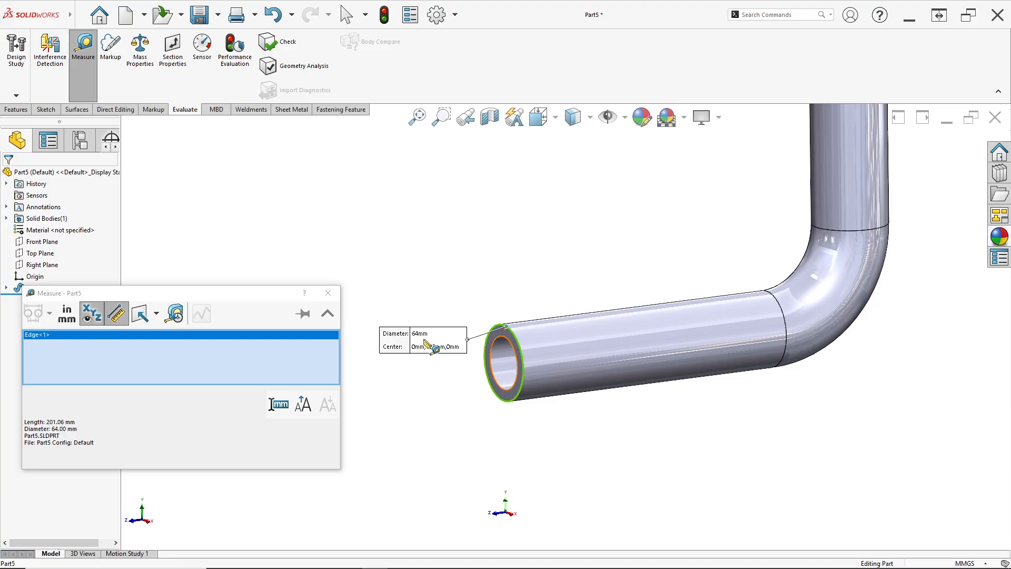
right_click(299, 352)
left_click(316, 360)
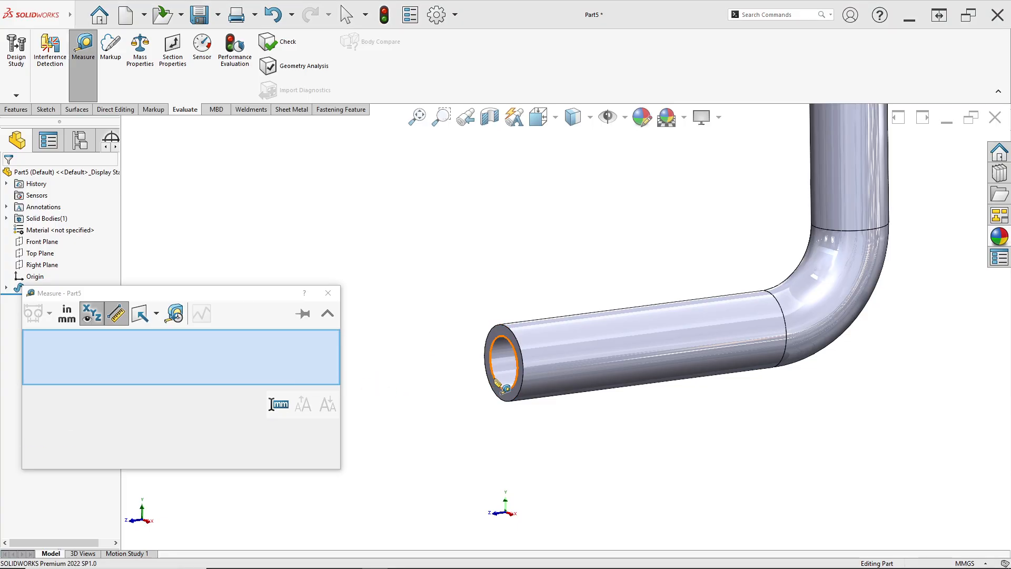
left_click(495, 379)
scroll(422, 401, "down", 2)
right_click(262, 361)
left_click(281, 367)
left_click(328, 293)
- Consult the flange in the reference drawing and start a sketch on the end face of the horizontal pipe
scroll(658, 295, "up", 6)
scroll(632, 274, "down", 2)
scroll(659, 310, "down", 1)
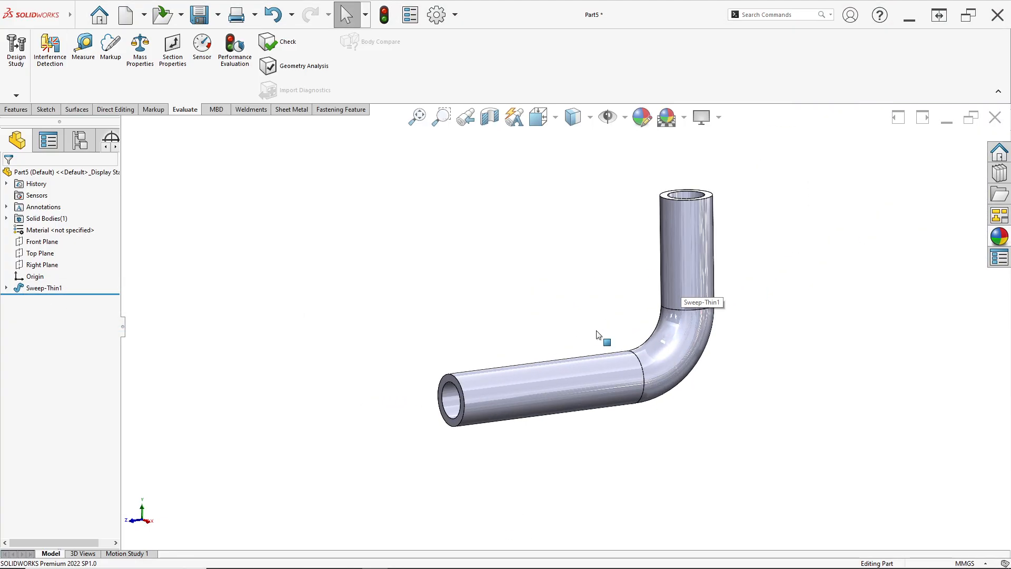
key("alt+Tab")
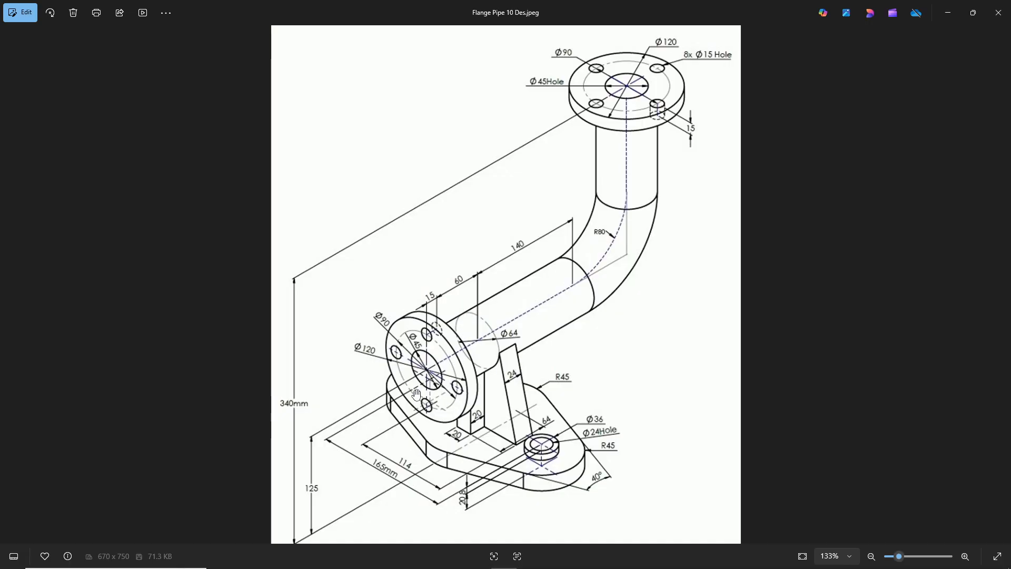
key("alt+Tab")
scroll(474, 408, "down", 5)
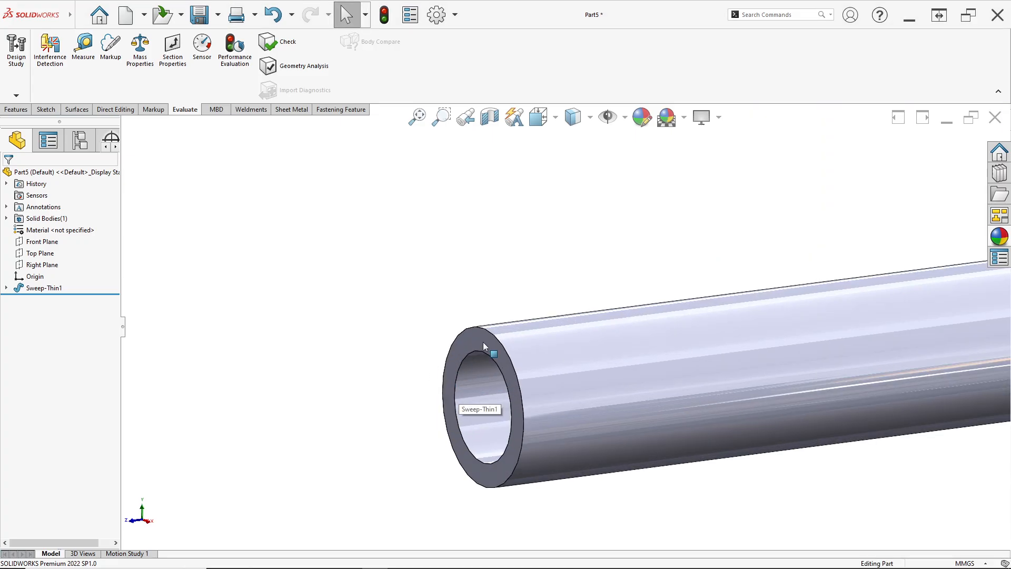
key("alt+Tab")
key("alt+Tab")
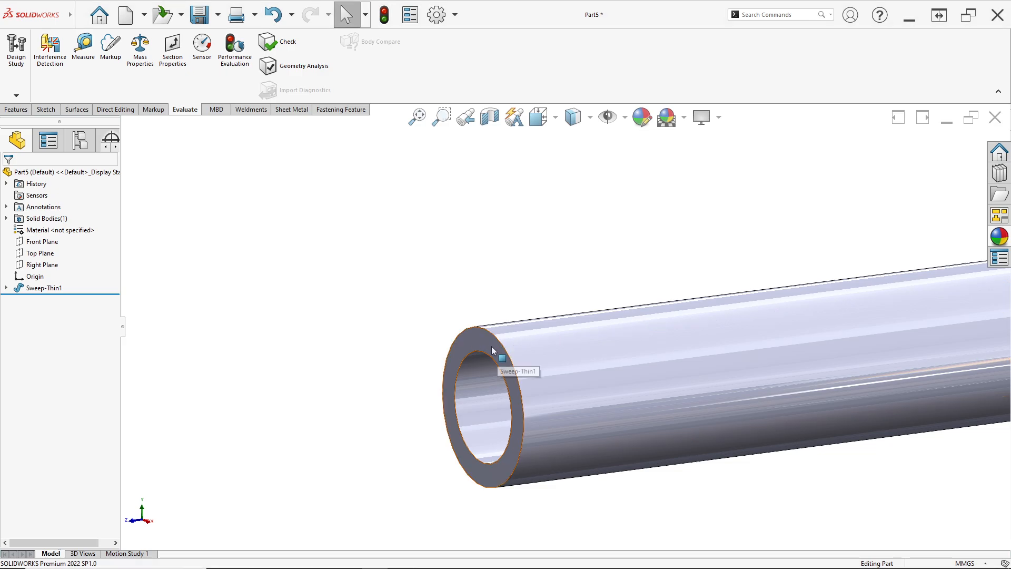
right_click(490, 349)
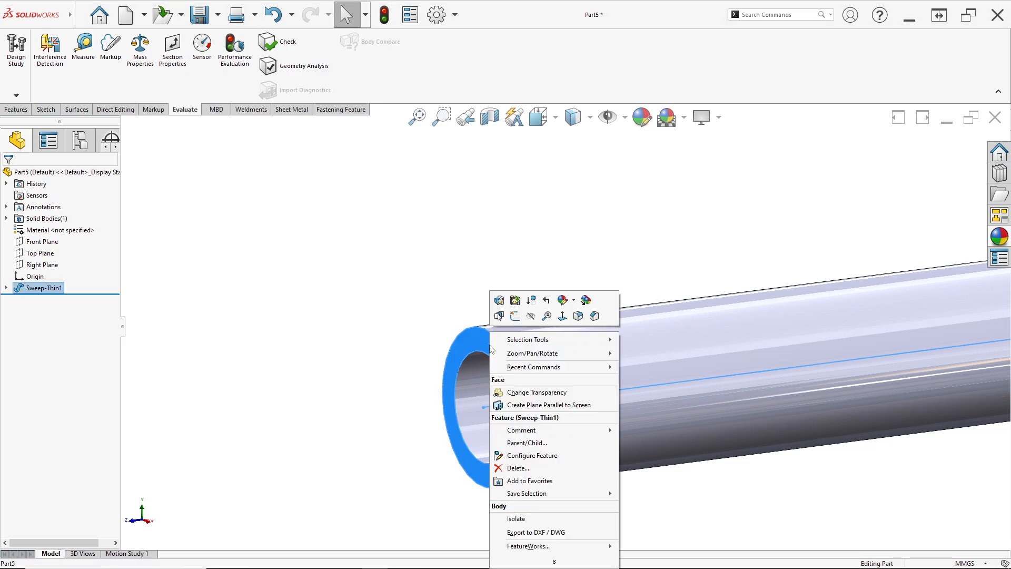
left_click(515, 317)
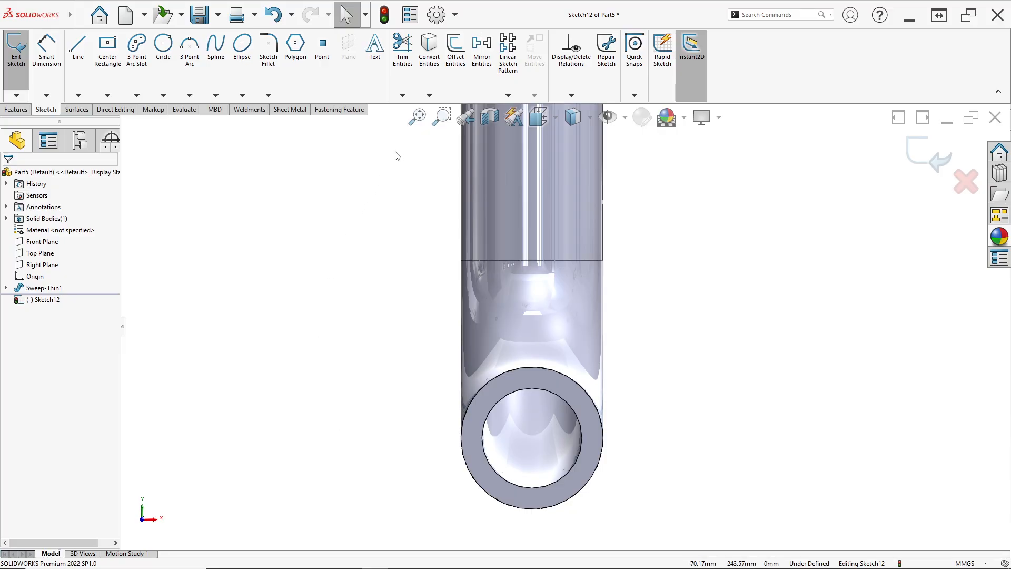
- Convert the inner circular edge of the pipe's end face into the sketch
left_click(429, 50)
scroll(464, 464, "down", 2)
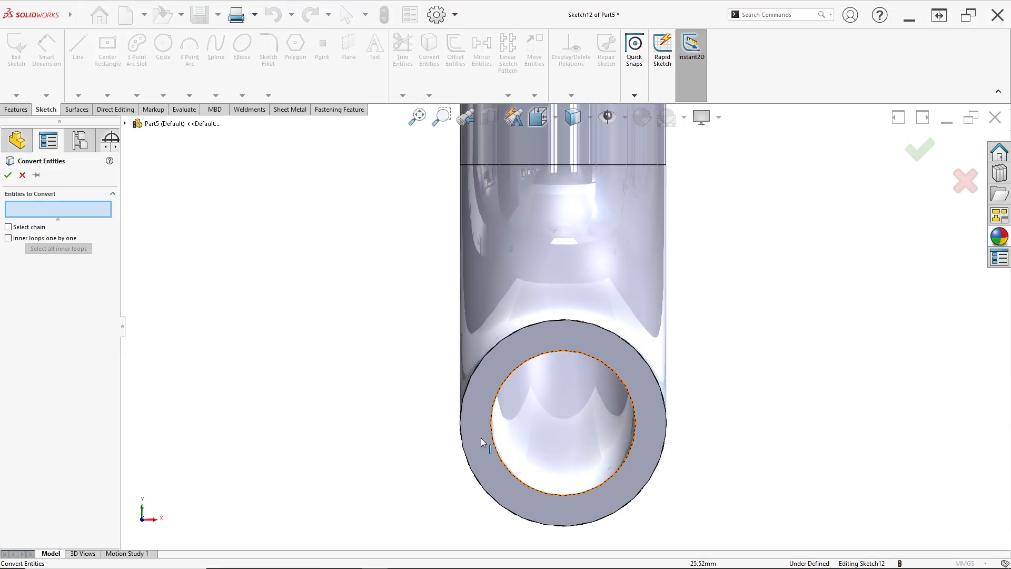
left_click(489, 406)
key("Return")
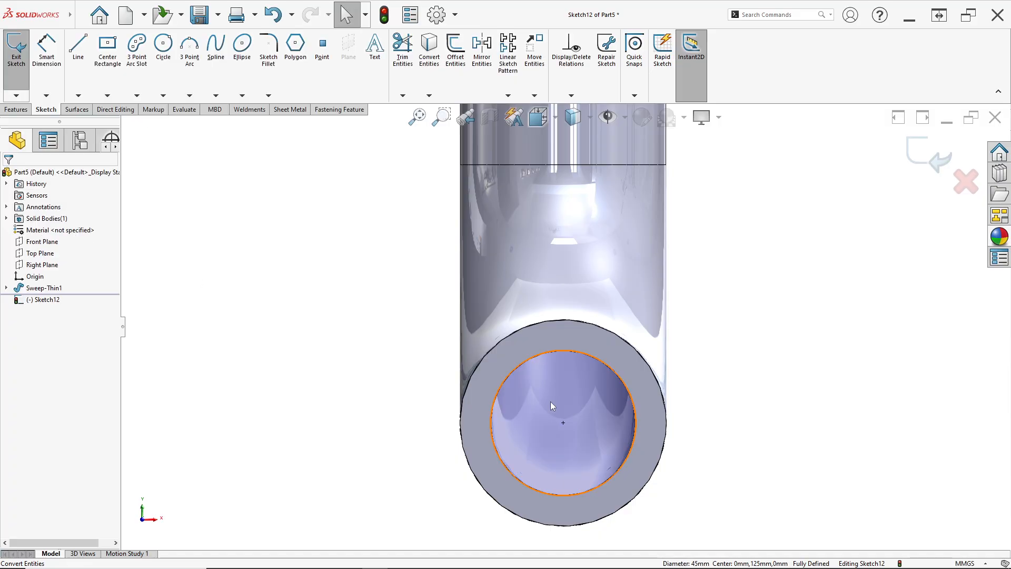
- Sketch two circles concentric with the pipe bore, with radii of about 43 mm and 61 mm
left_click(164, 53)
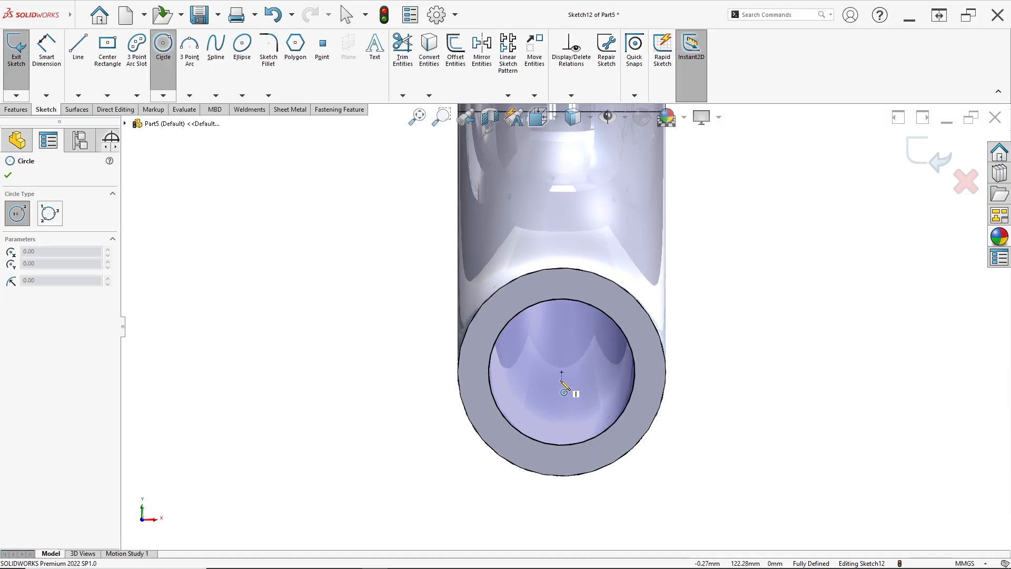
left_click(562, 372)
left_click(638, 490)
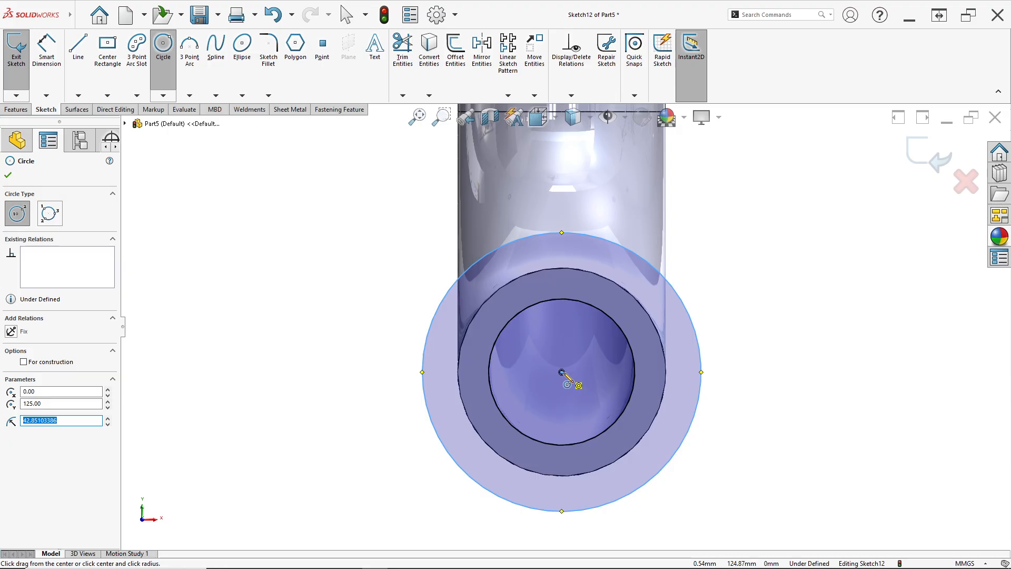
left_click(561, 372)
left_click(690, 524)
scroll(690, 524, "up", 3)
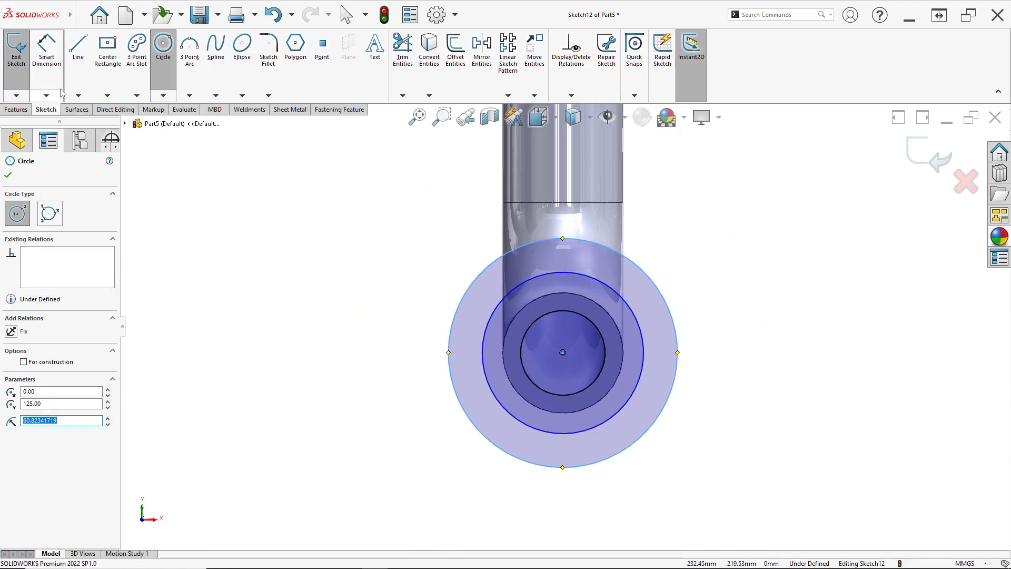
- Dimension the outermost circle's diameter as 120 mm, following the flange in the reference drawing
left_click(51, 67)
left_click(669, 395)
key("alt+Tab")
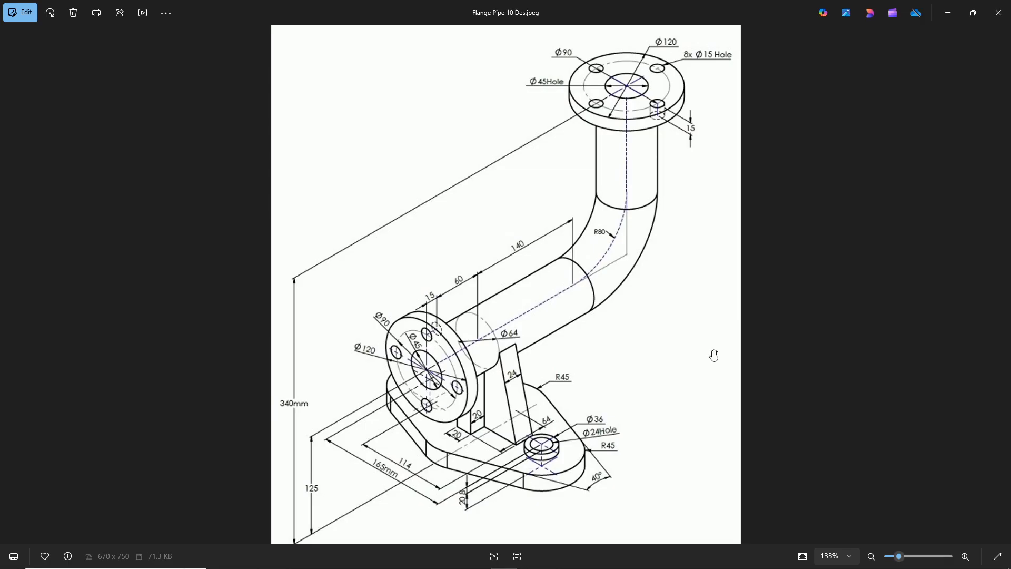
key("alt+Tab")
type("120")
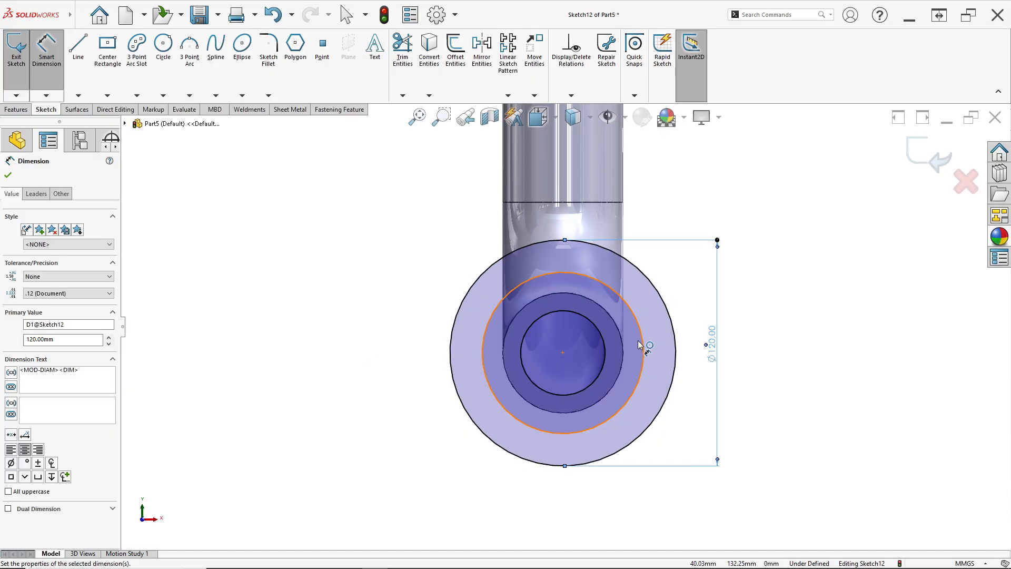
- Dimension the diameter of the circle between the pipe and the outermost circle as 90 mm
left_click(643, 336)
left_click(688, 279)
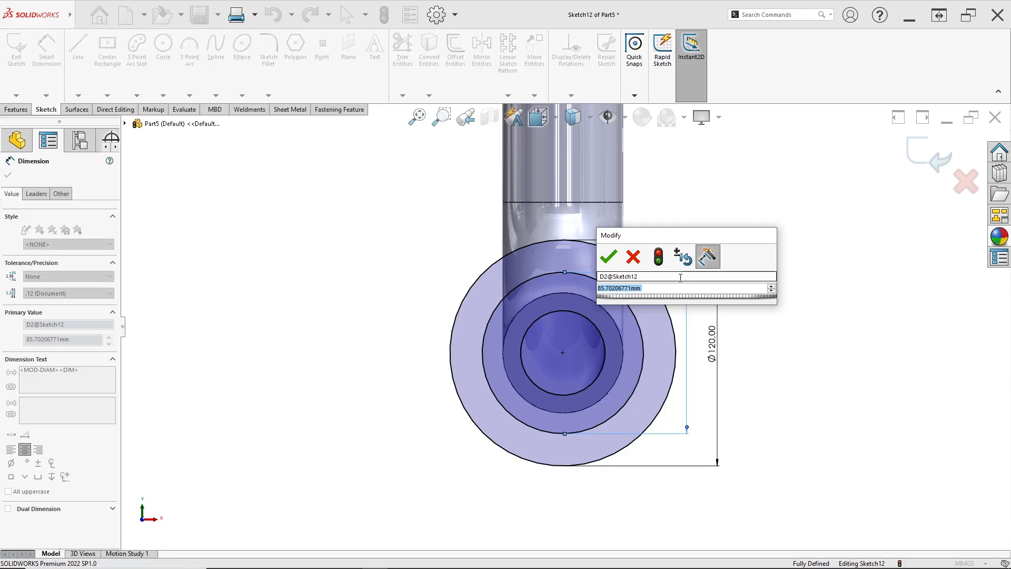
type("90")
key("Return")
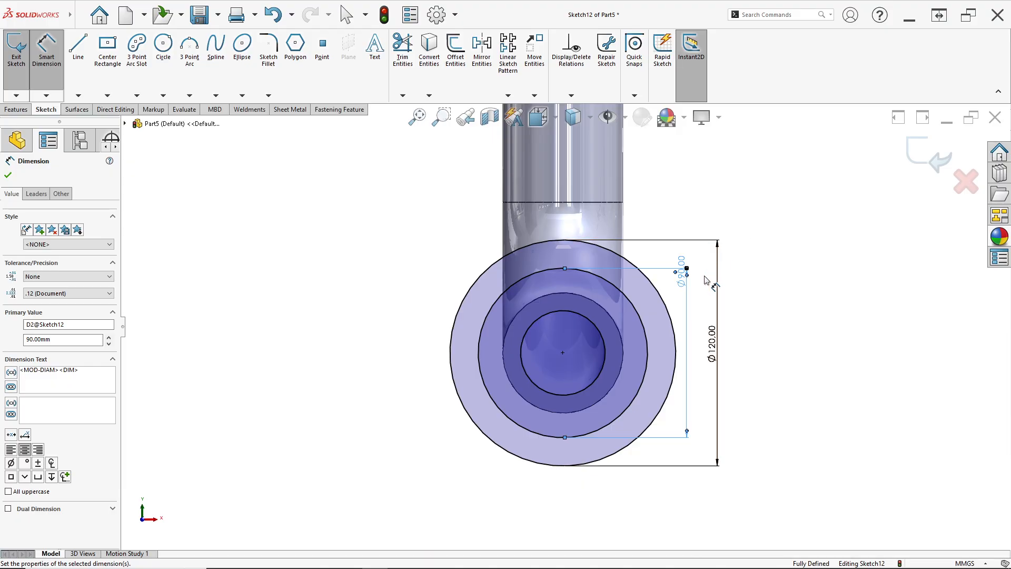
- Convert the 90 mm circle to construction geometry and consult the reference drawing for the flange holes
scroll(633, 342, "down", 2)
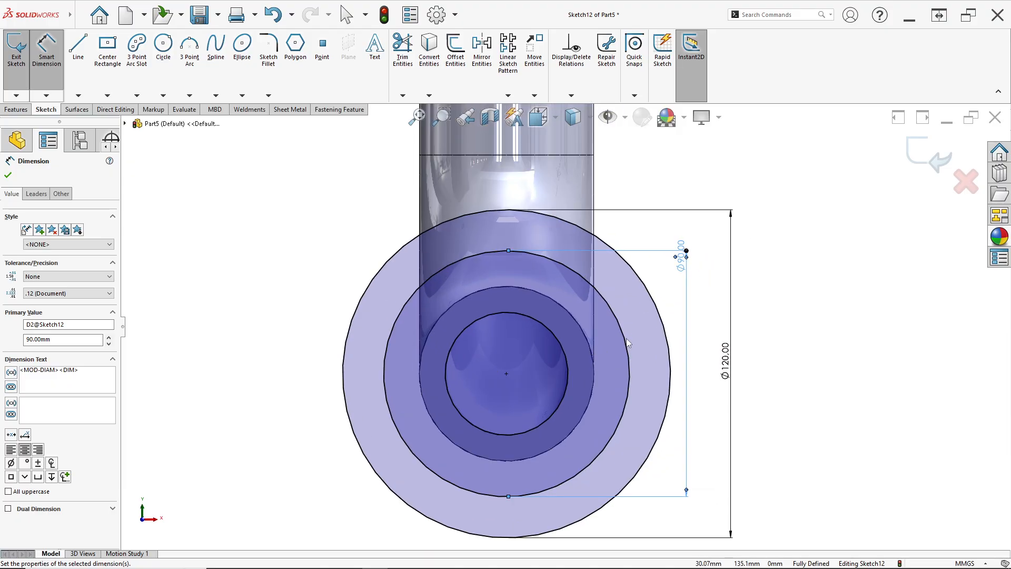
key("Escape")
key("Escape")
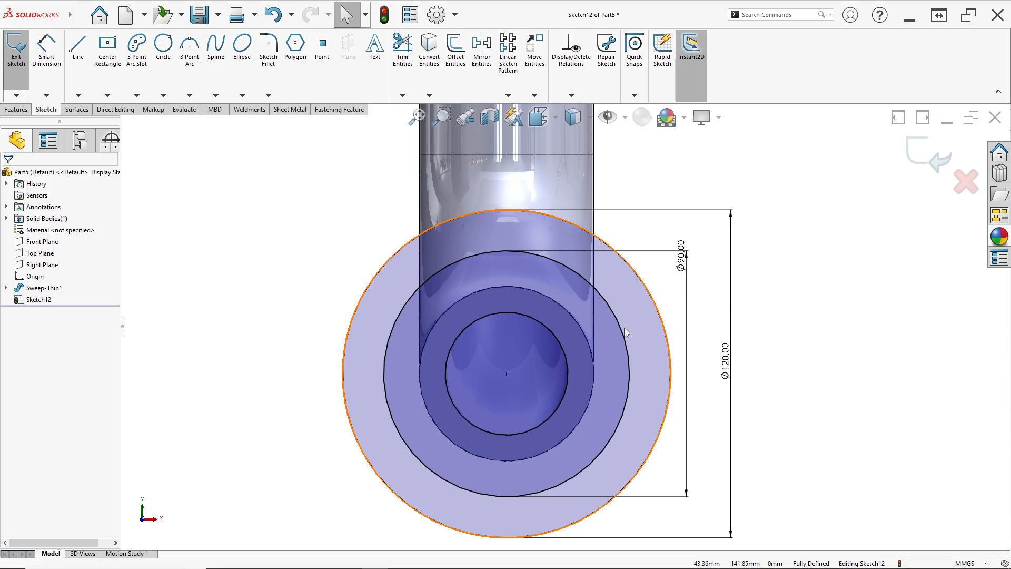
right_click(620, 325)
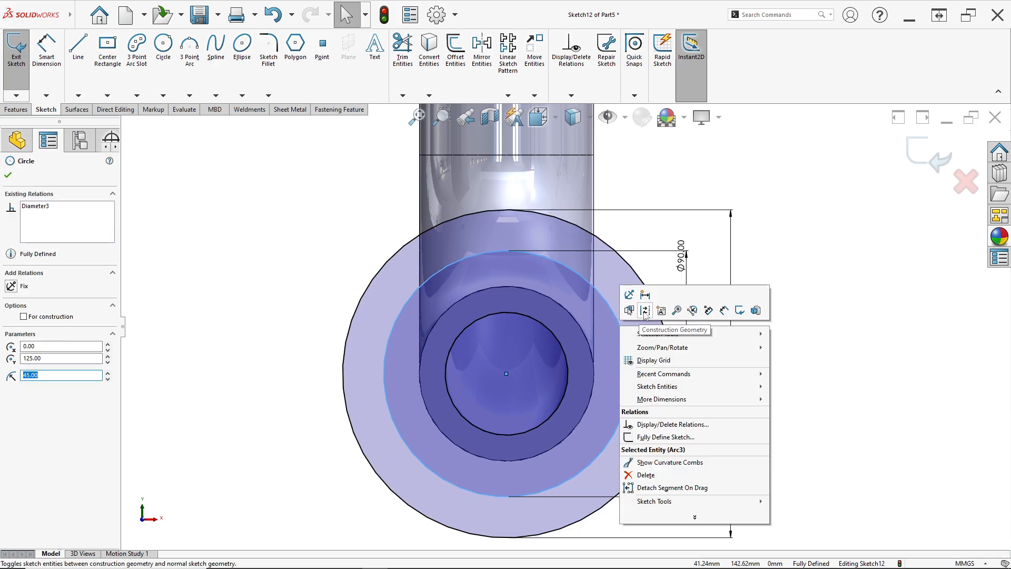
left_click(645, 311)
key("alt+Tab")
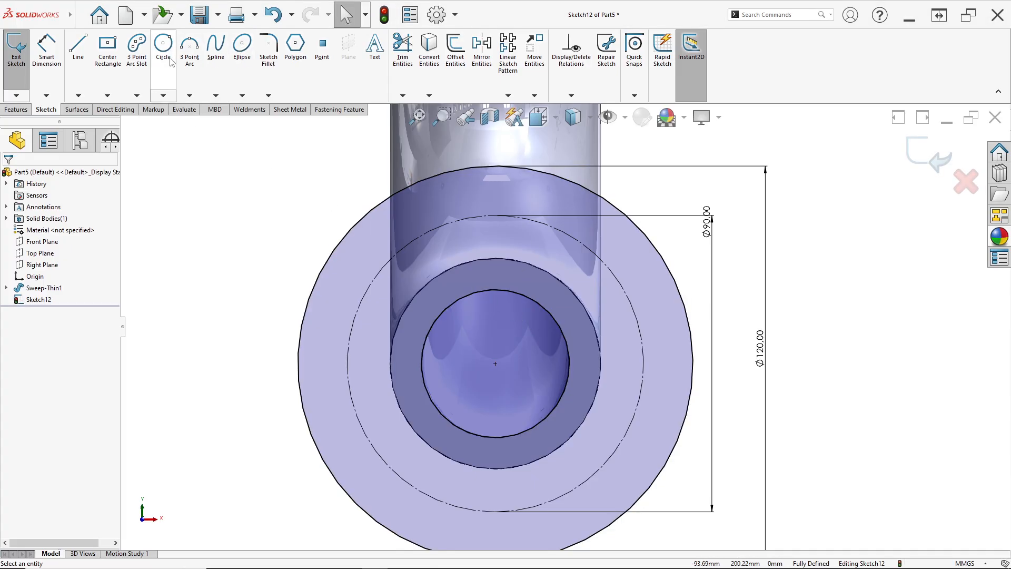
- Sketch a hole circle about 18 mm in diameter on the 90 mm construction circle, horizontally aligned with the pipe centre
left_click(170, 61)
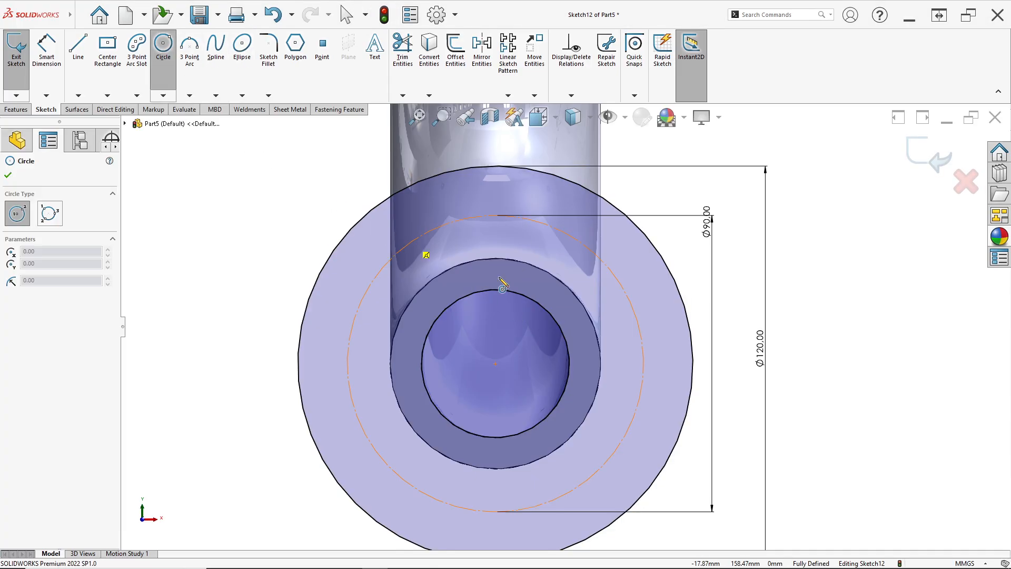
left_click(644, 363)
left_click(664, 385)
key("Escape")
left_click(644, 363)
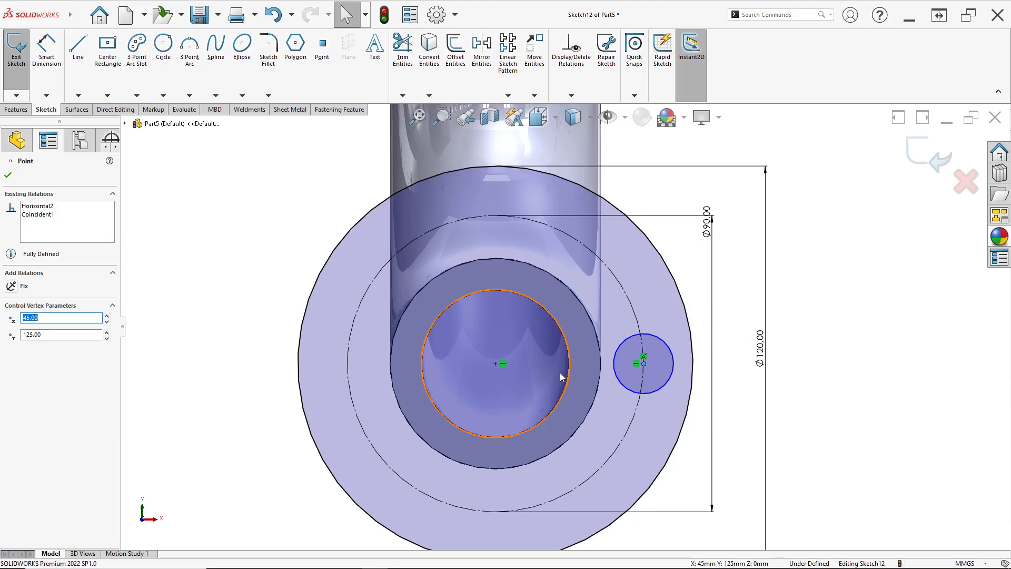
left_click(497, 364, "ctrl")
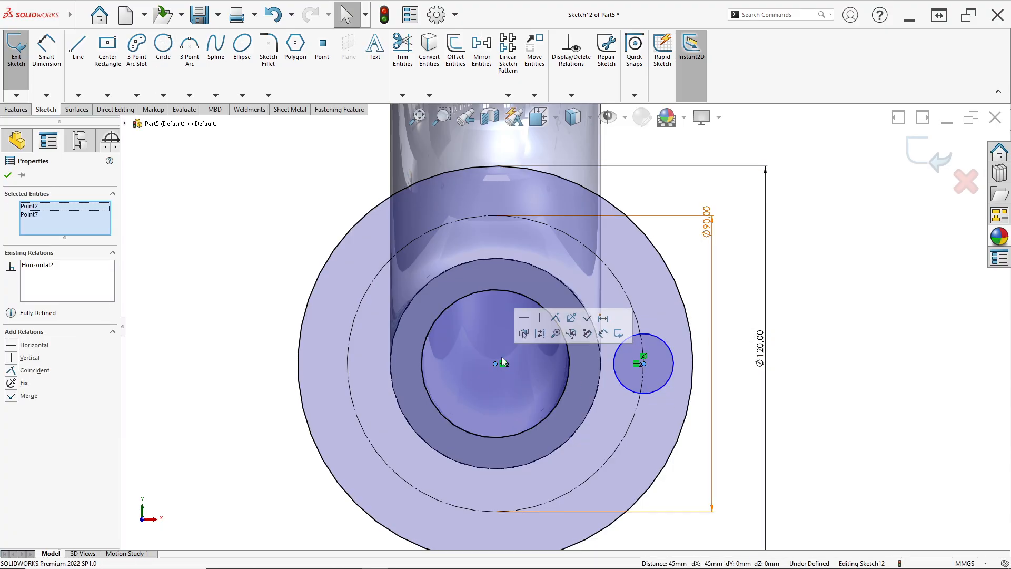
- Dimension the diameter of the flange hole circle as 15 mm
left_click(61, 64)
left_click(617, 360)
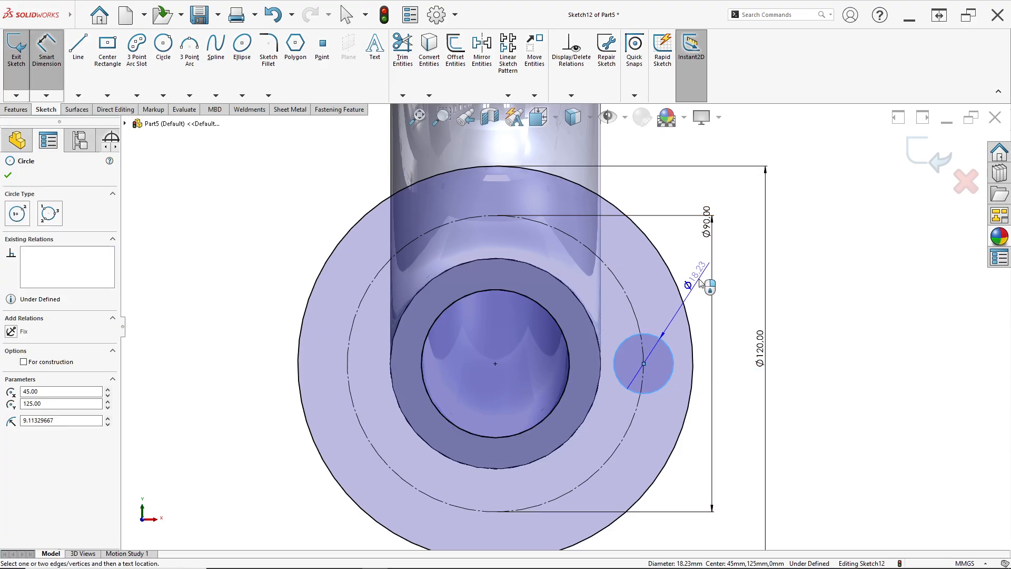
left_click(701, 283)
key("Return")
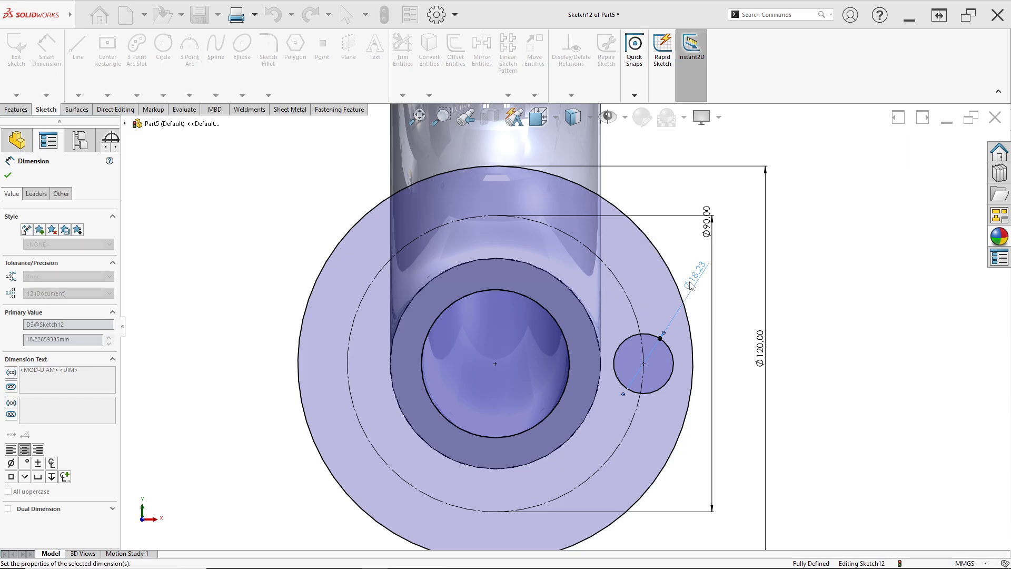
- Create a circular sketch pattern of the 15 mm hole circle about the pipe centre, with 4 equally spaced instances over 360 degrees
left_click(509, 96)
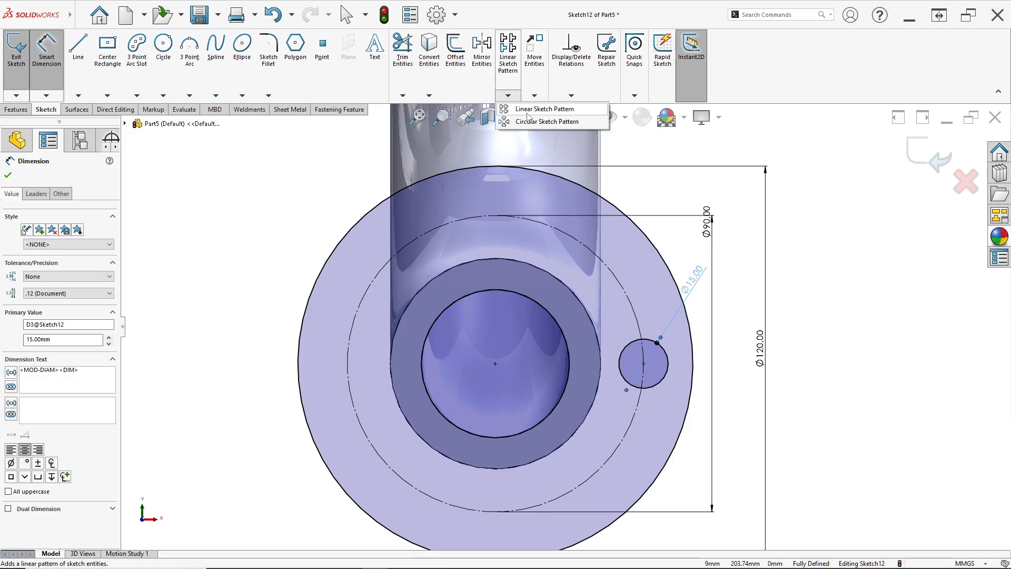
left_click(533, 122)
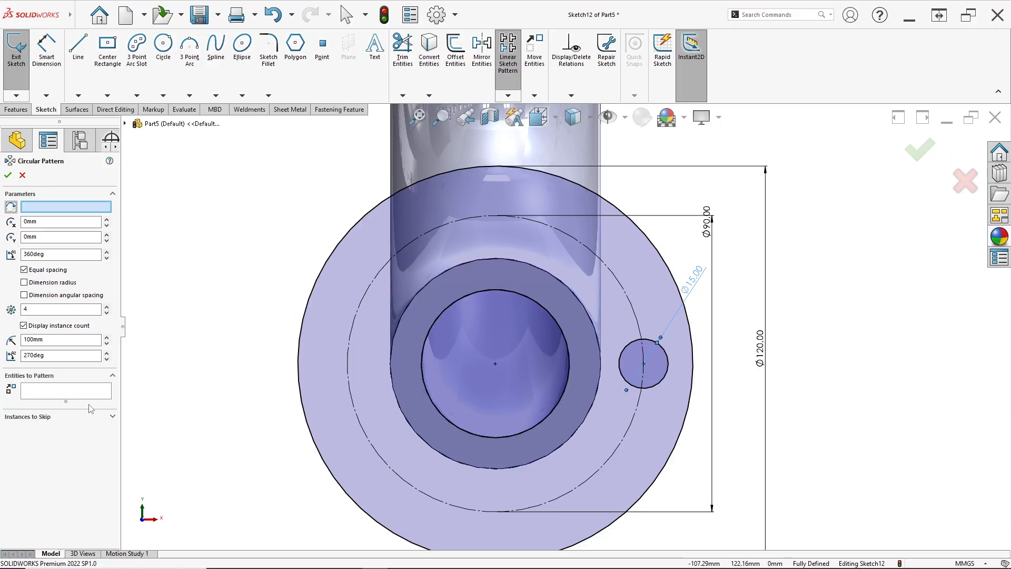
left_click(52, 393)
left_click(631, 351)
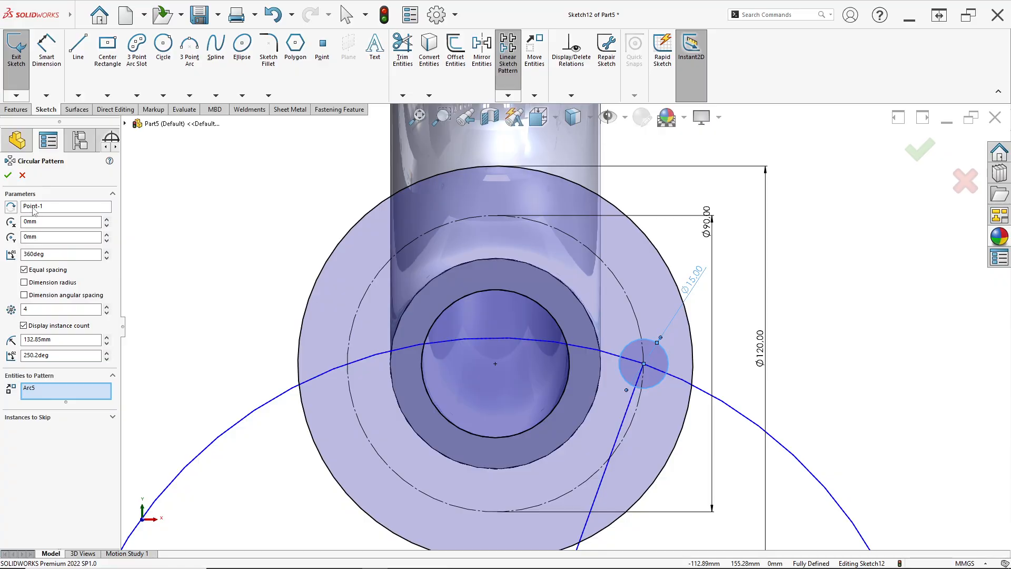
right_click(34, 209)
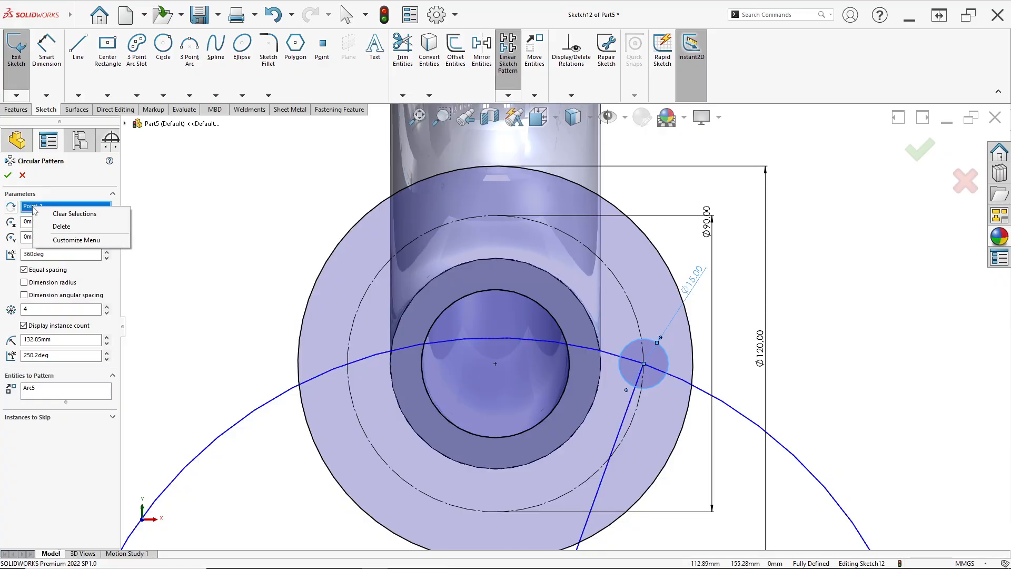
left_click(73, 226)
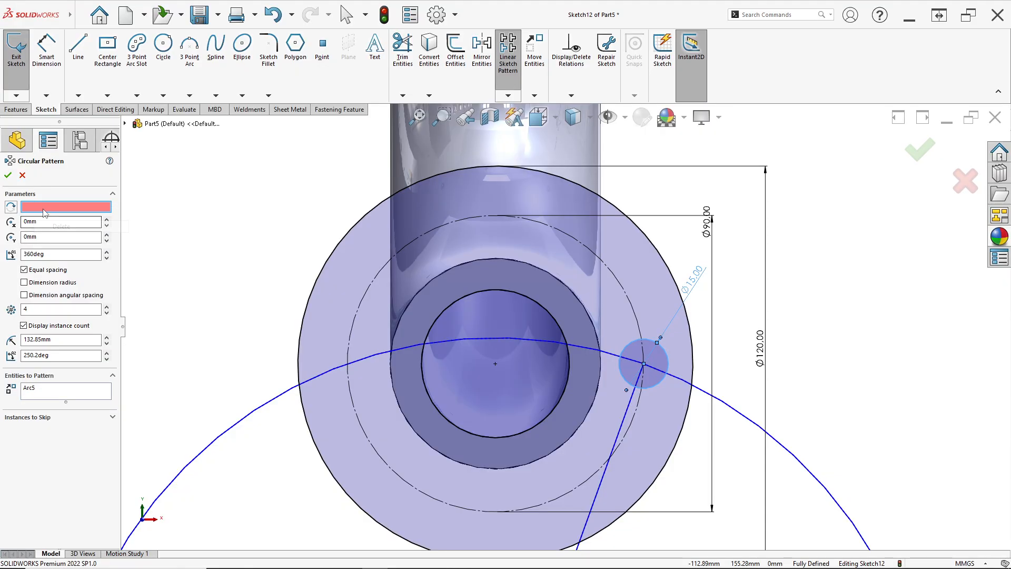
left_click(496, 364)
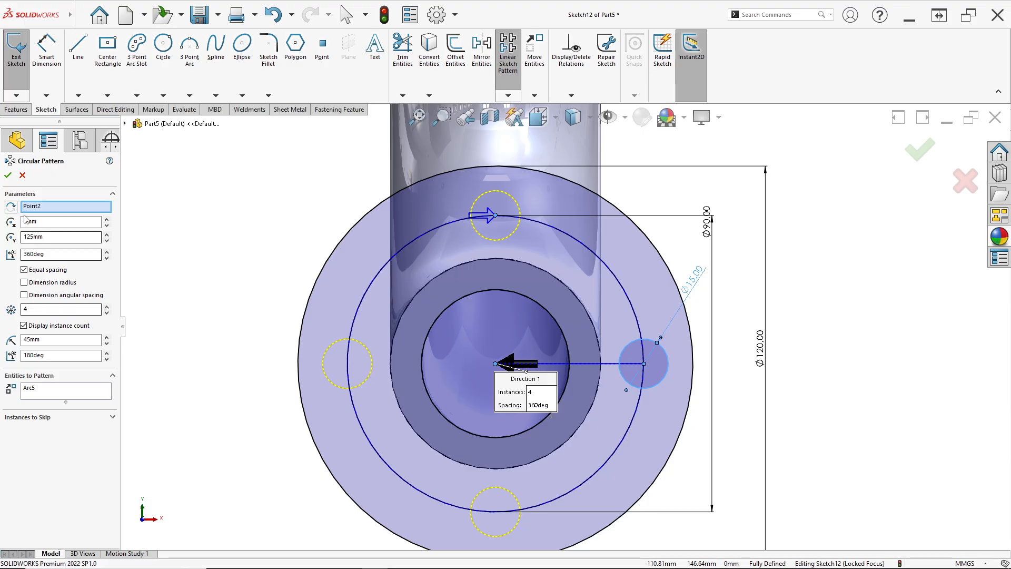
left_click(8, 175)
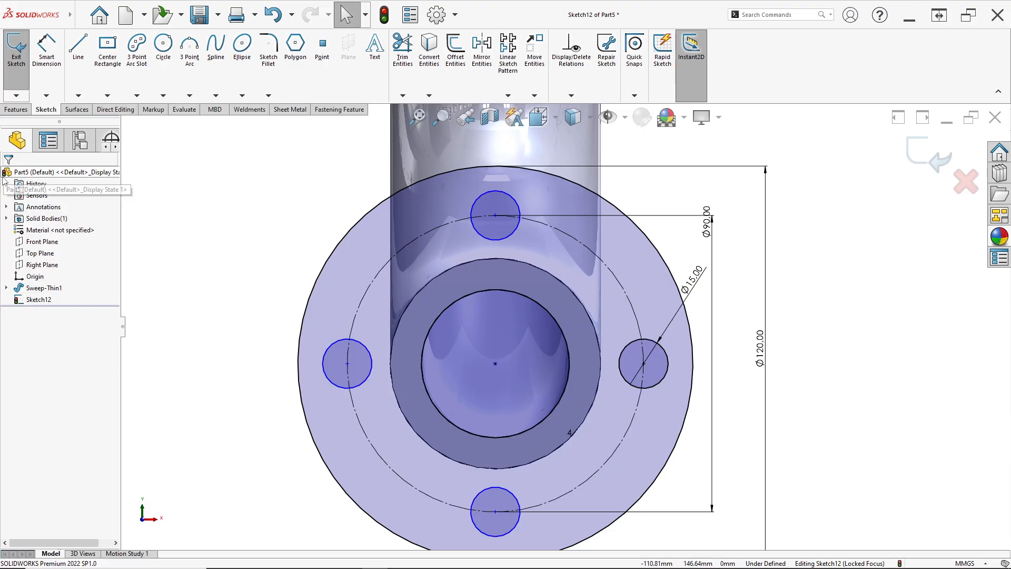
- Extrude the flange sketch 15 mm in the reversed direction, back along the pipe, taking the thickness from the reference drawing
left_click(16, 110)
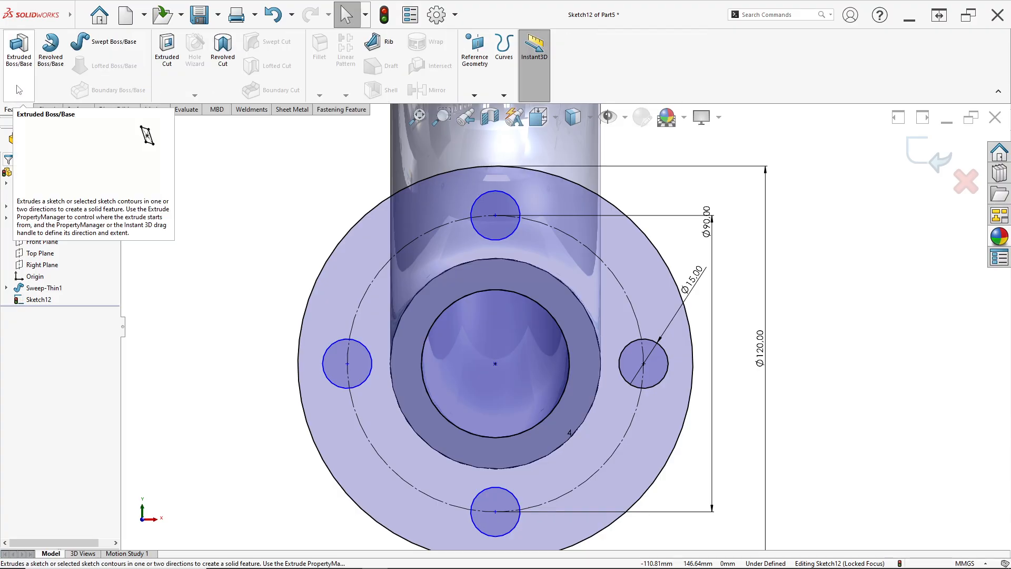
left_click(19, 89)
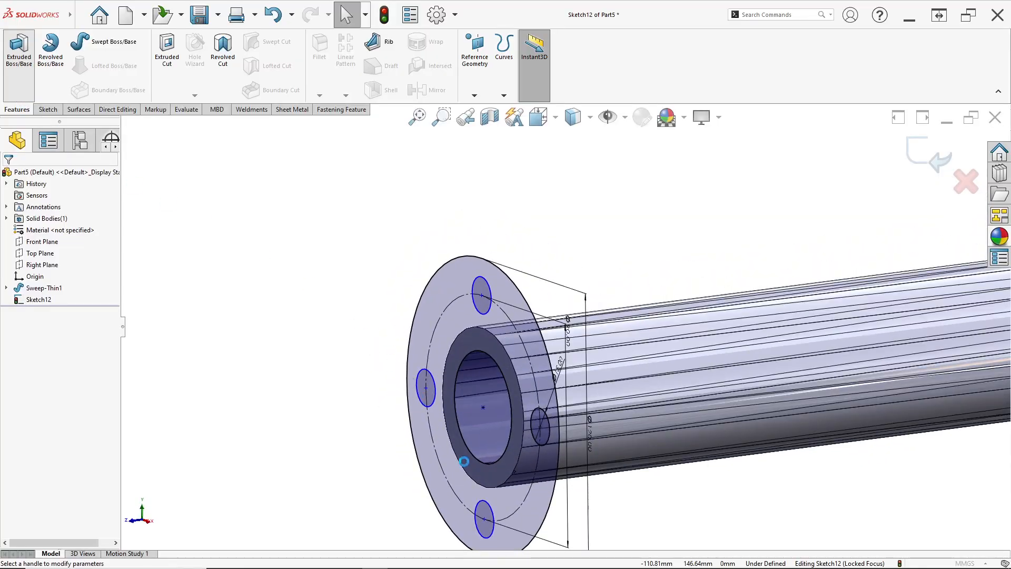
scroll(558, 327, "up", 2)
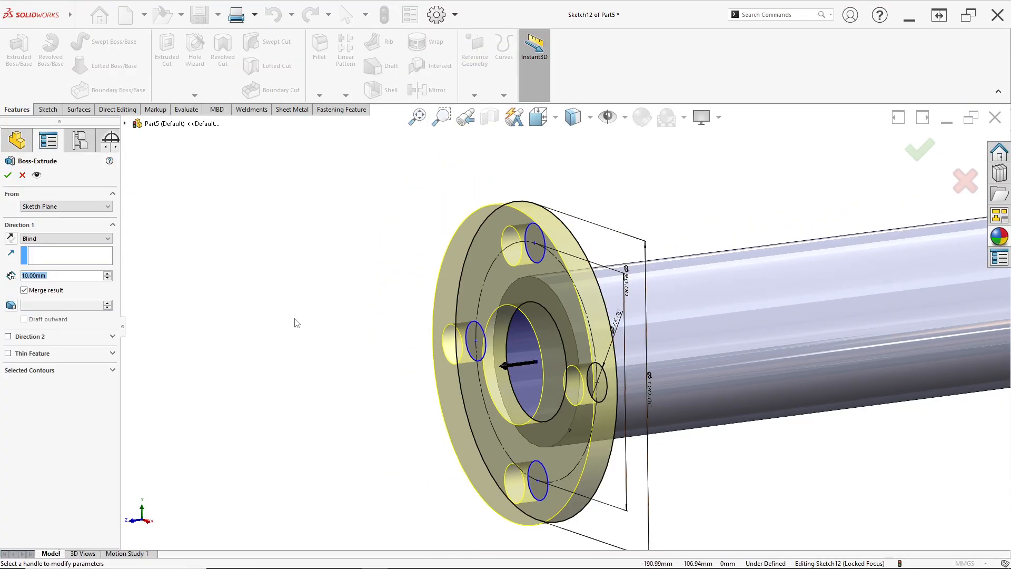
key("alt+Tab")
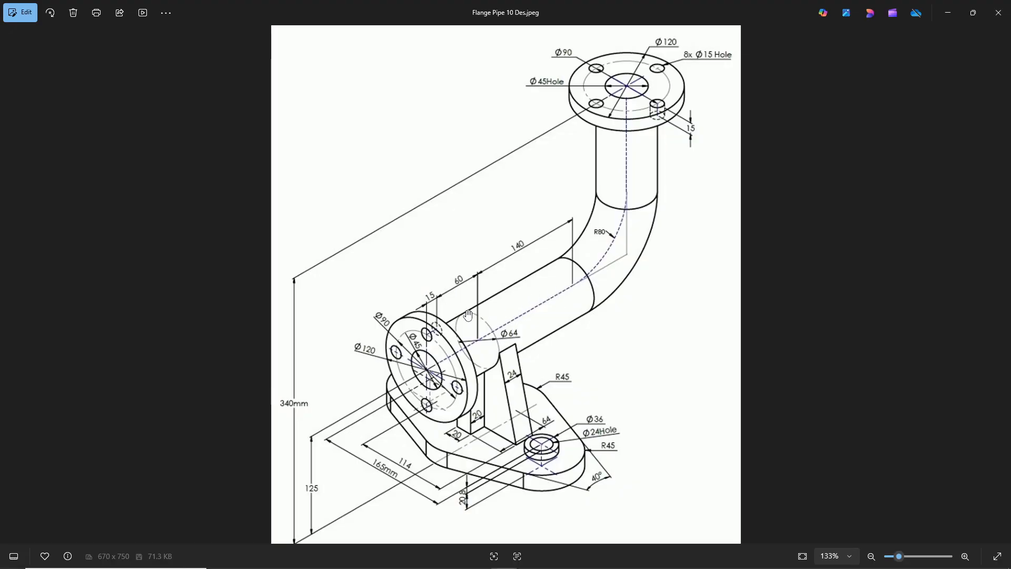
key("alt+Tab")
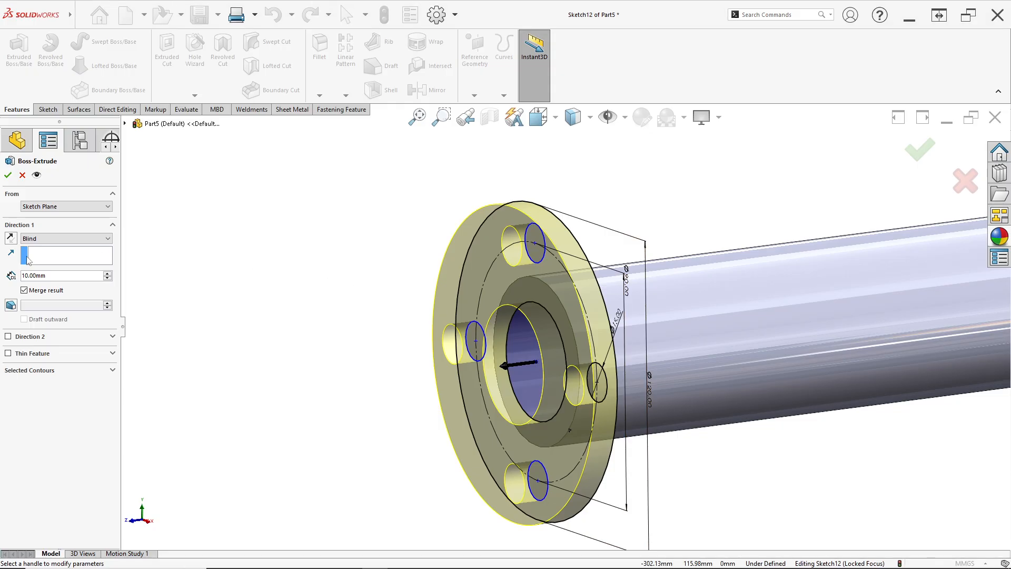
left_click(10, 238)
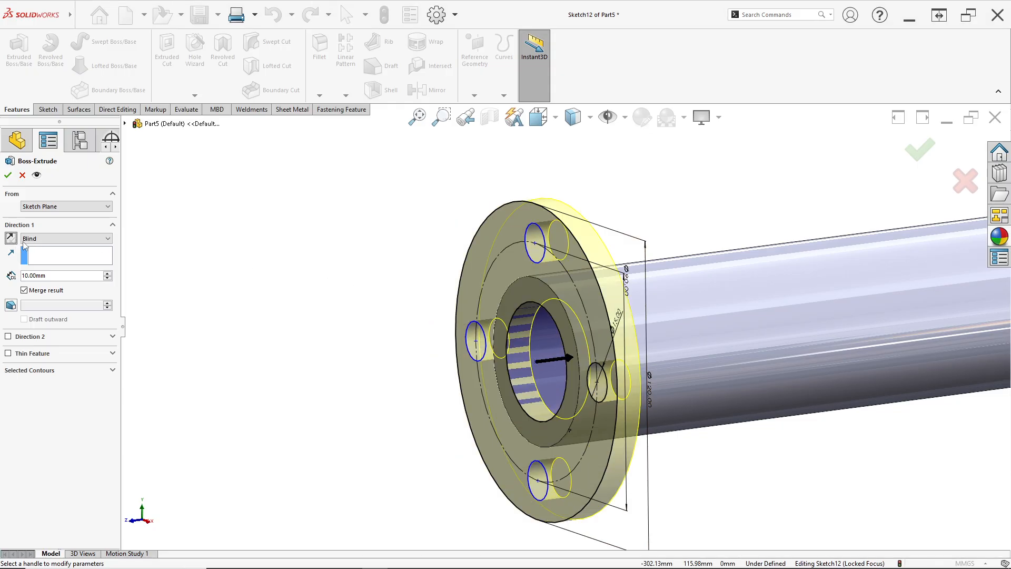
key("alt+Tab")
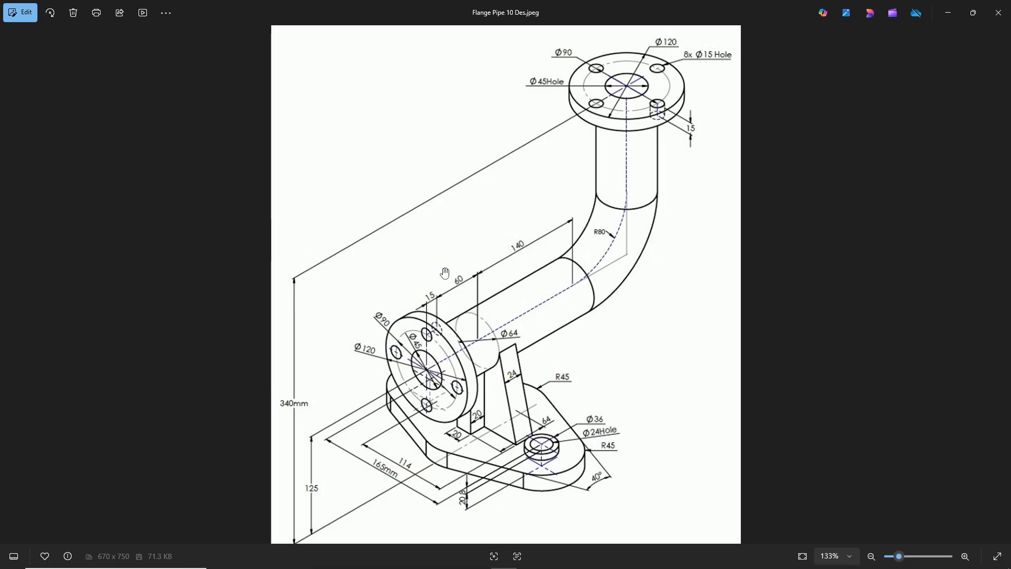
key("alt+Tab")
type("15")
key("Return")
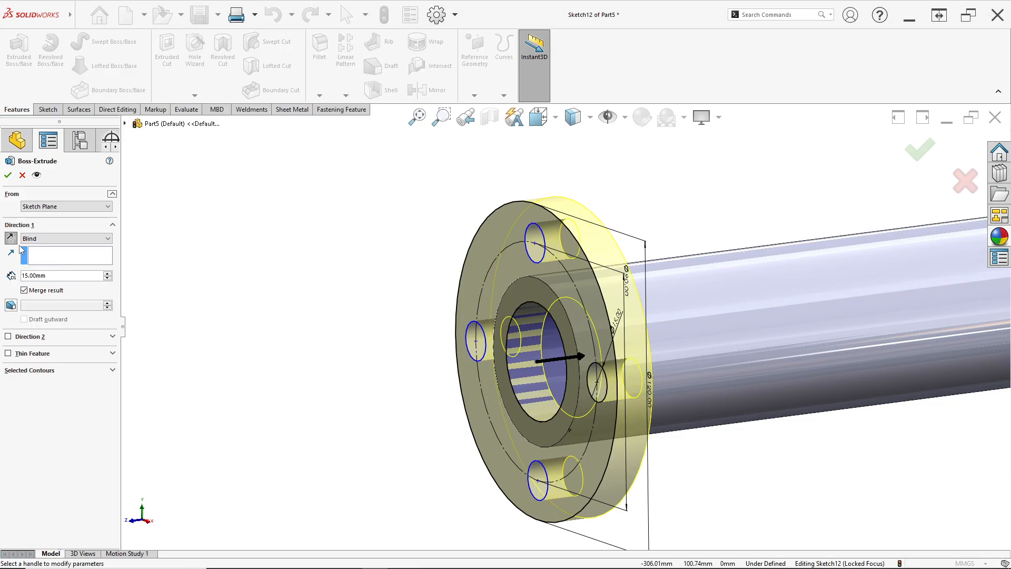
left_click(8, 175)
- Start a sketch on the ring-shaped end face of the pipe's vertical leg
mouse_move(675, 328)
middle_mouse_down()
mouse_move(746, 280)
mouse_move(674, 330)
middle_mouse_up()
scroll(680, 329, "up", 8)
scroll(695, 279, "down", 4)
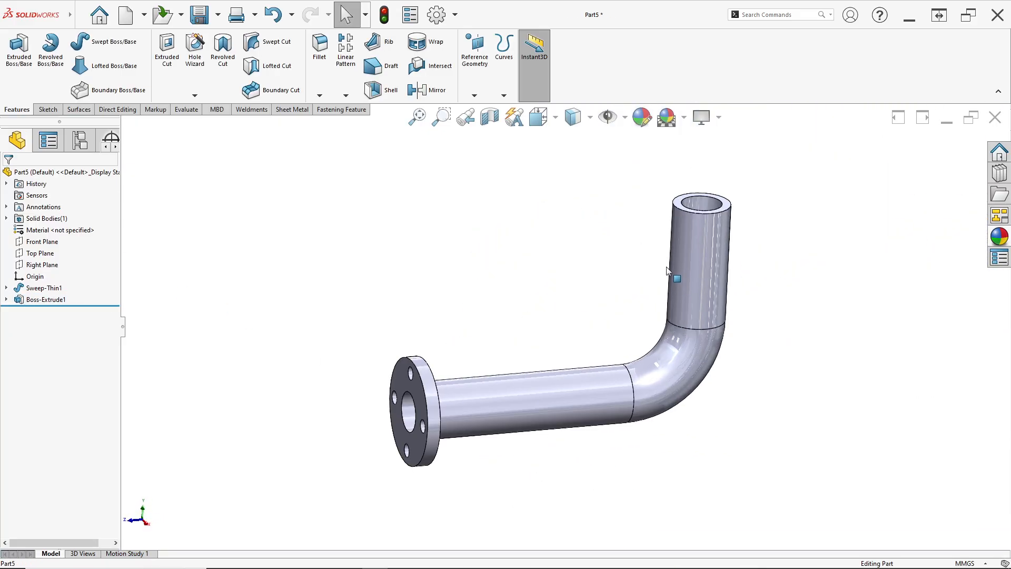
scroll(672, 210, "down", 2)
middle_click_drag(665, 248, 666, 262)
right_click(672, 217)
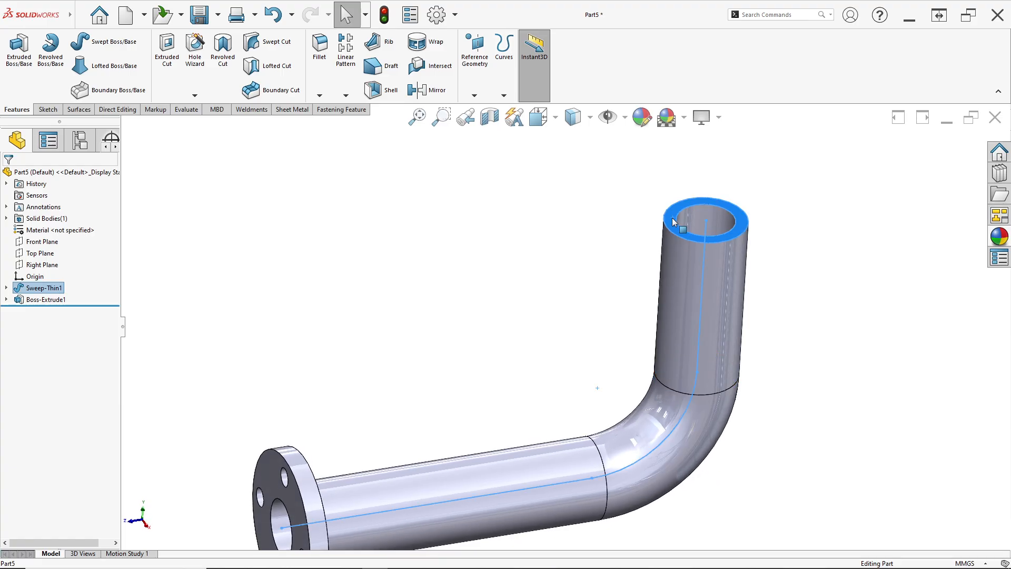
left_click(694, 204)
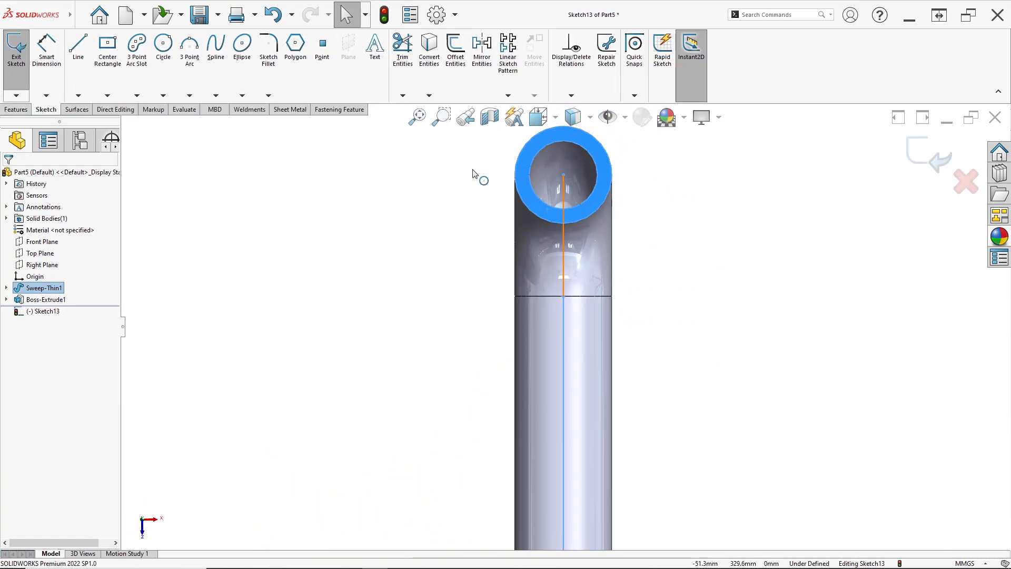
- Convert the inner bore edge of the pipe's end face into a sketch circle
left_click(435, 69)
scroll(521, 158, "down", 2)
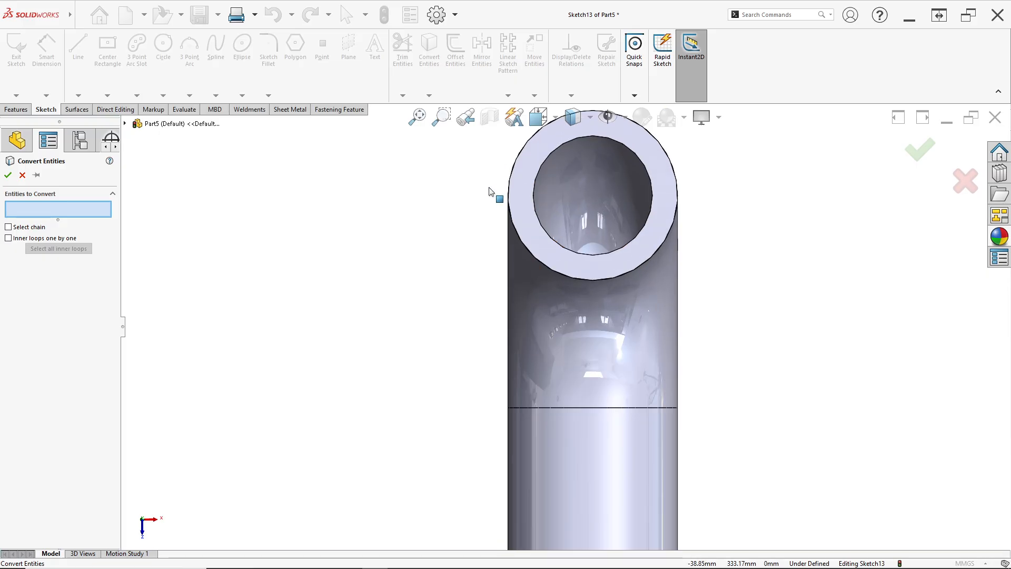
left_click(535, 179)
left_click(8, 175)
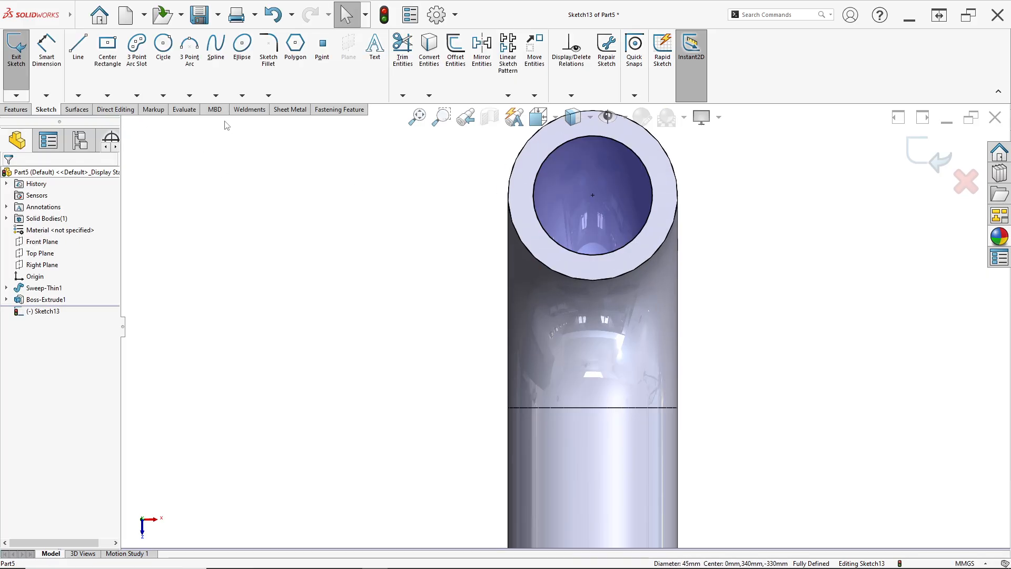
- Sketch two circles concentric with the vertical leg's bore, with radii of about 52 mm and 71 mm
left_click(163, 46)
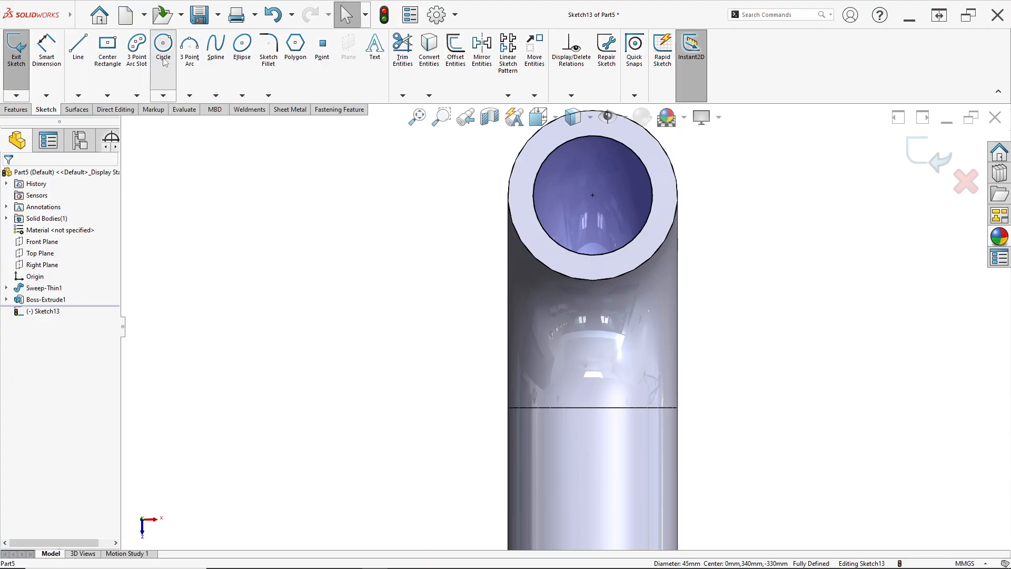
left_click(592, 195)
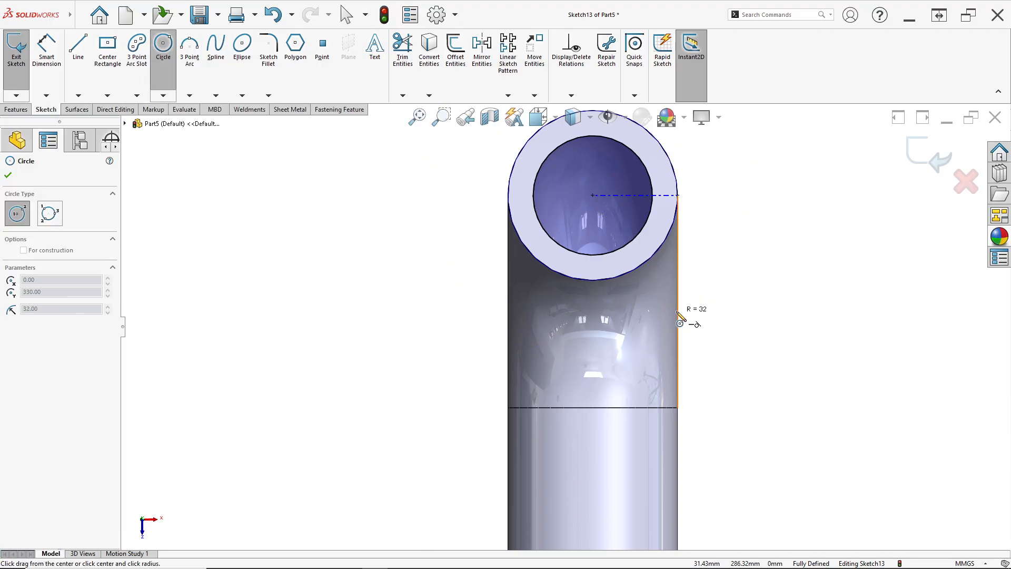
left_click(709, 272)
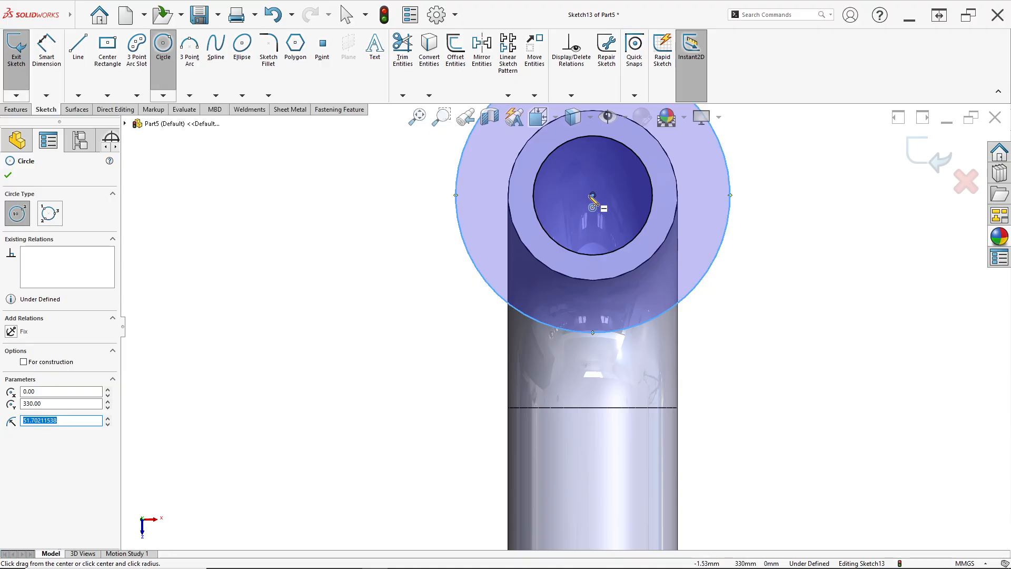
left_click(593, 196)
left_click(732, 324)
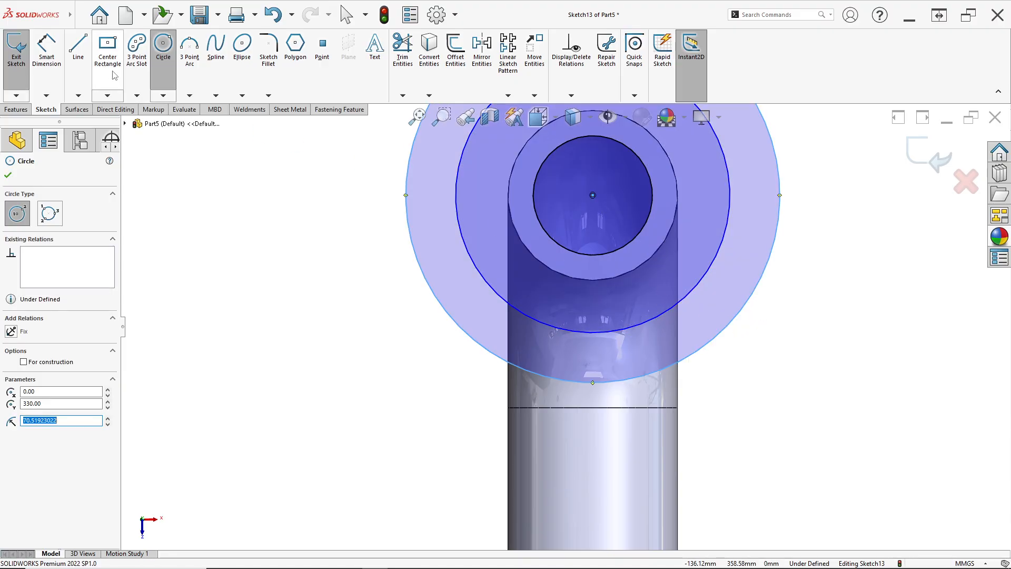
- Dimension the diameter of the smaller of the two new circles as 90 mm
left_click(48, 50)
left_click(733, 236)
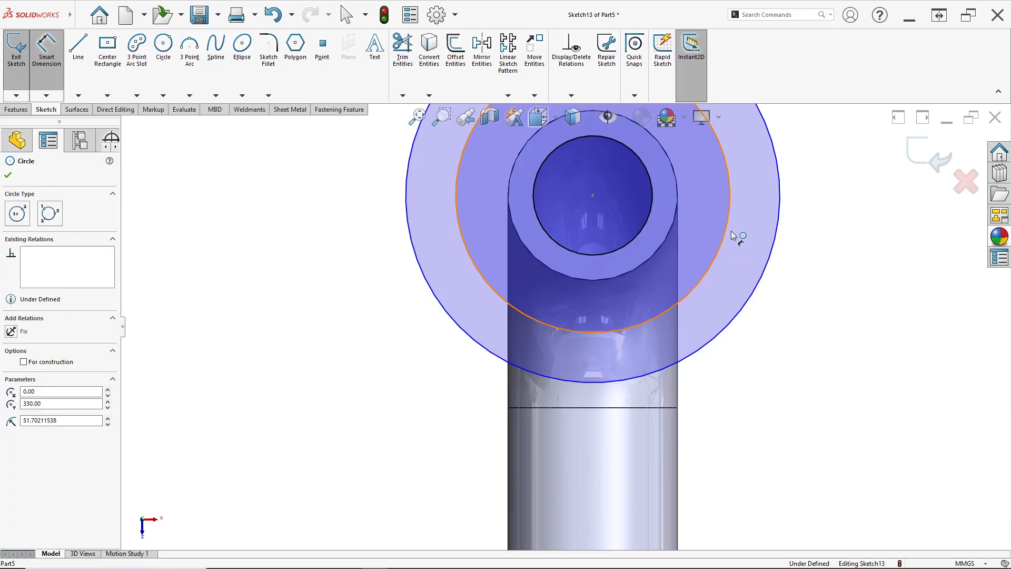
left_click(834, 240)
type("90")
key("Return")
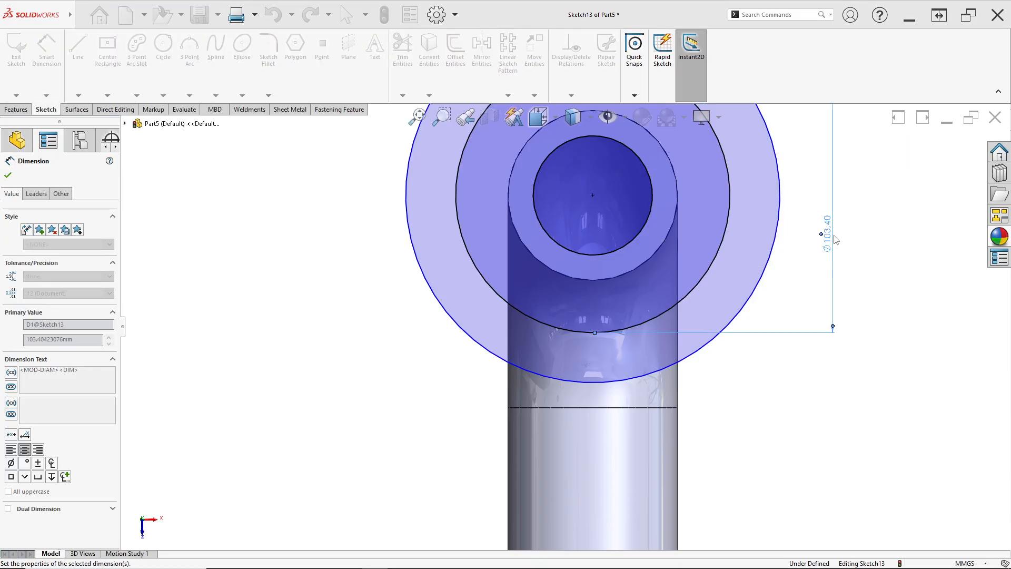
- Dimension the outermost circle's diameter as 120 mm
left_click(717, 340)
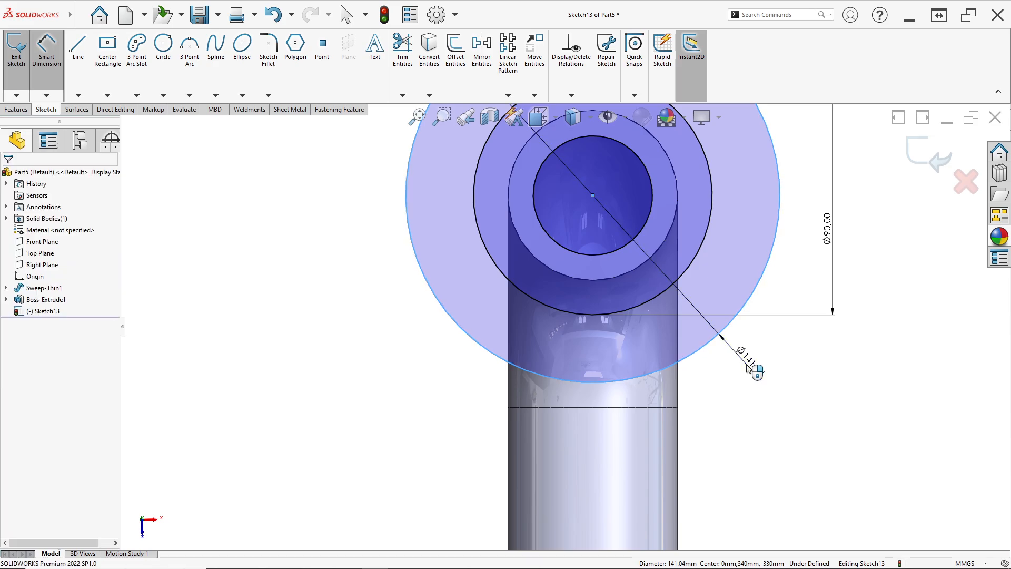
left_click(751, 367)
type("12")
key("Return")
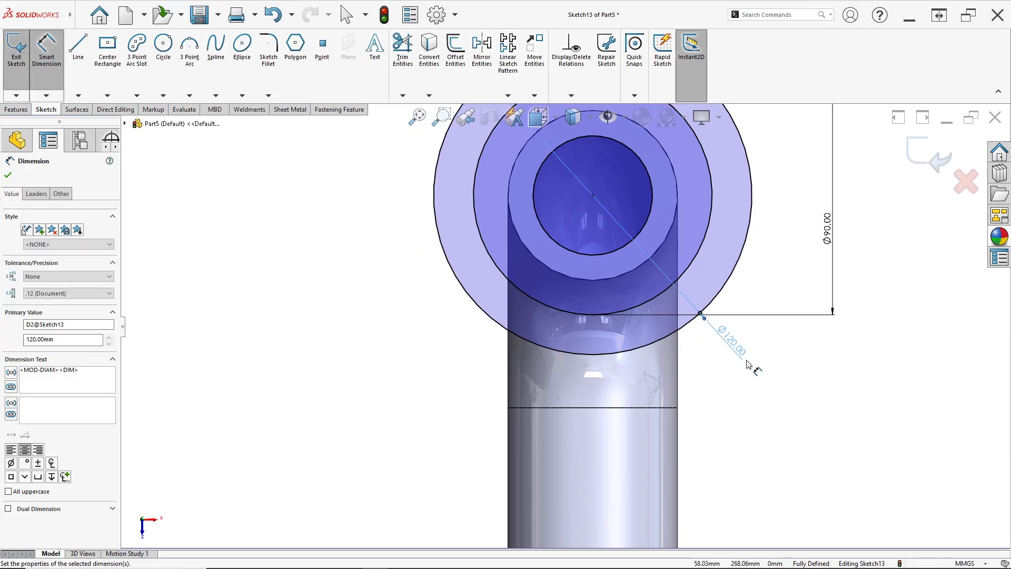
- Convert the 90 mm circle around the bore to construction geometry as the bolt circle
scroll(727, 174, "down", 1)
scroll(703, 196, "up", 5)
scroll(638, 226, "down", 2)
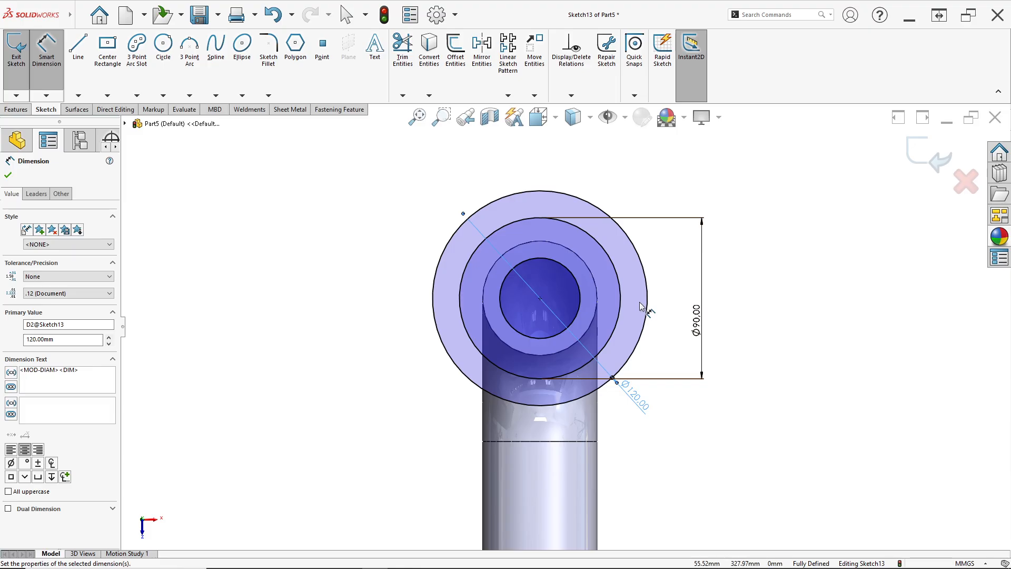
scroll(606, 316, "down", 1)
key("Escape")
right_click(614, 308)
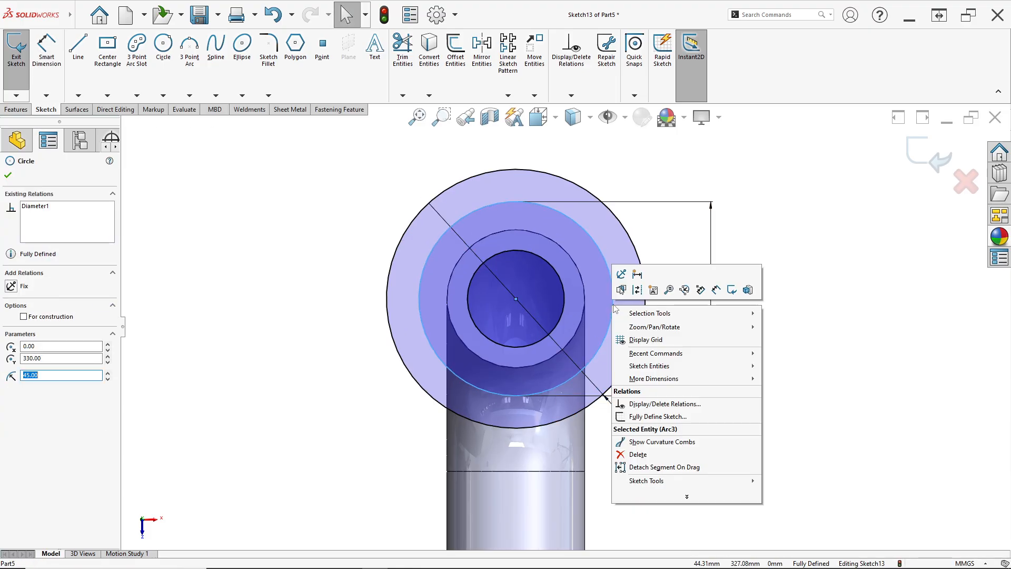
left_click(637, 290)
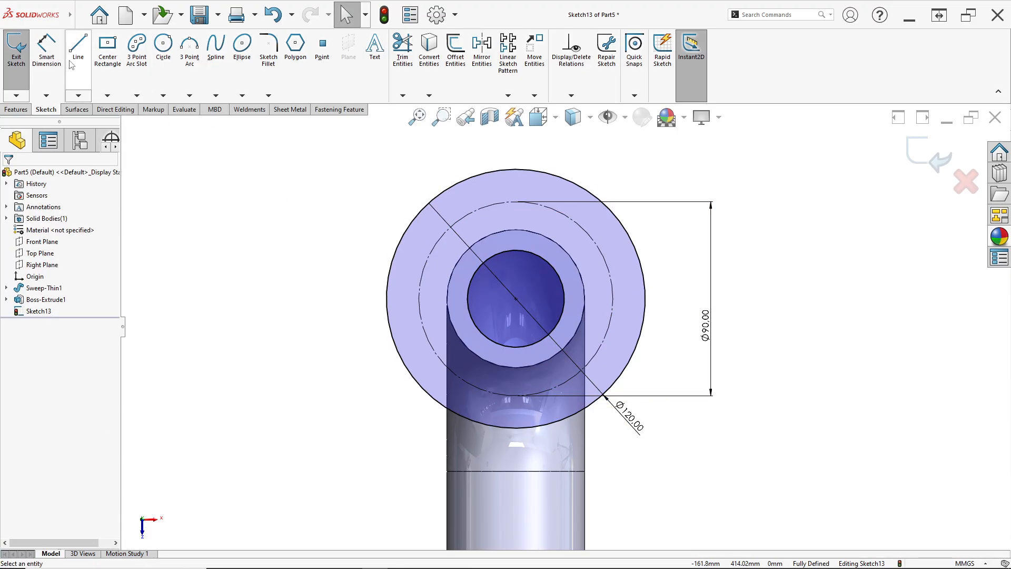
- Sketch a bolt hole circle centred on the construction circle, level with the bore centre, and dimension its diameter as 15 mm
left_click(168, 53)
scroll(610, 308, "down", 1)
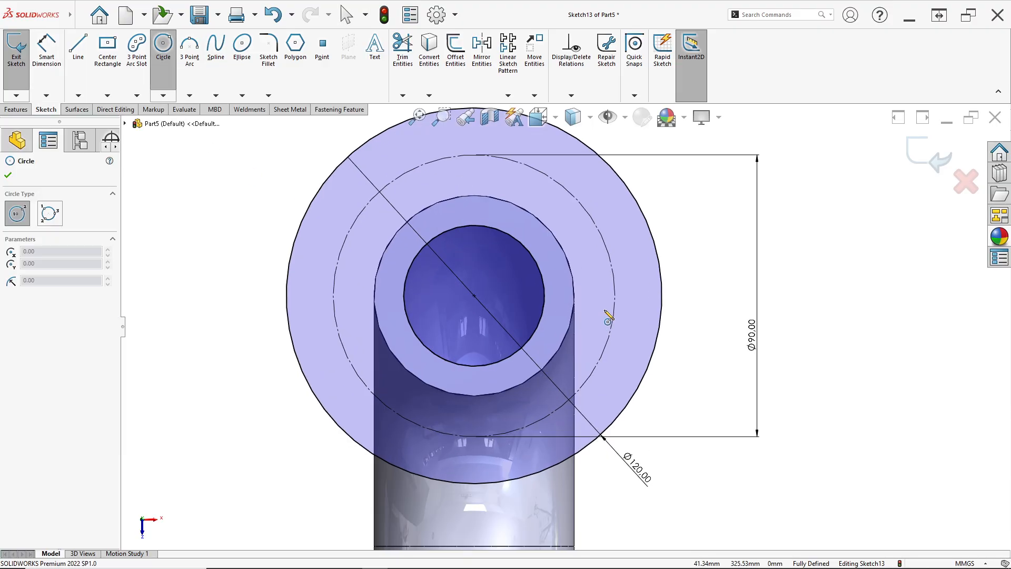
left_click_drag(615, 296, 636, 317)
left_click(46, 52)
left_click(642, 289)
left_click(702, 269)
type("15")
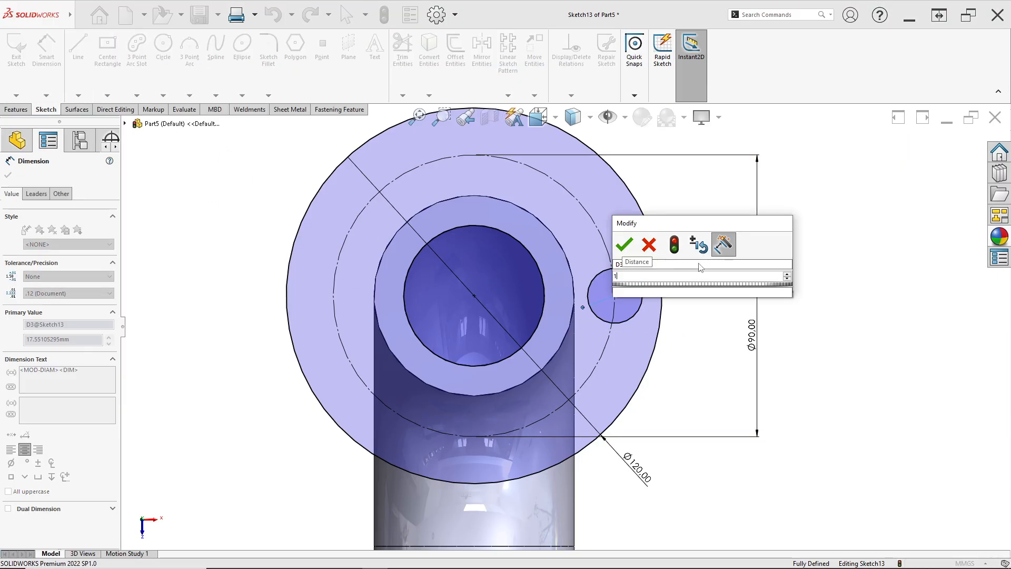
key("Return")
key("Escape")
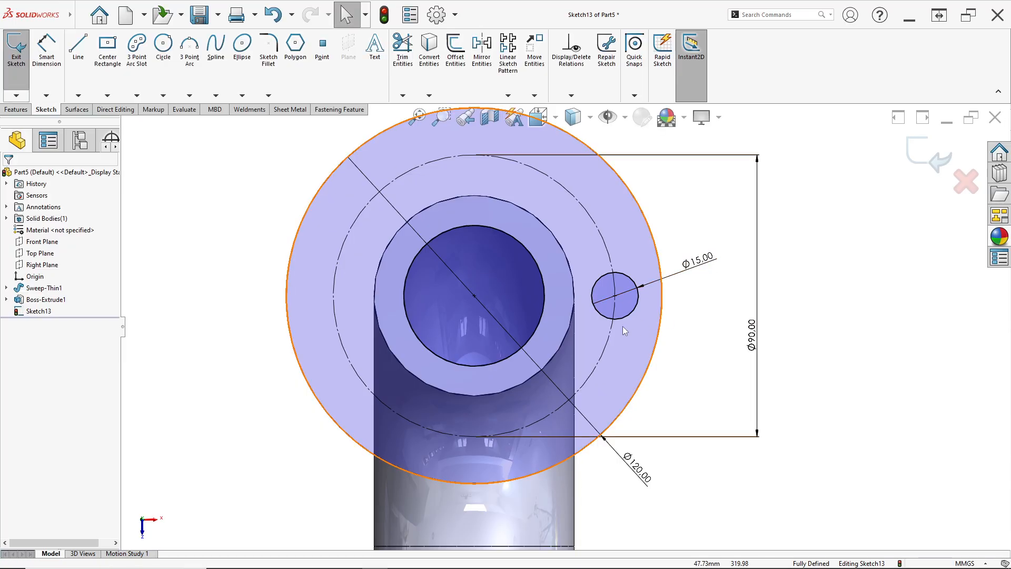
- Apply a horizontal relation between the bolt hole's centre and the bore's centre
left_click(614, 295)
left_click(474, 296, "ctrl")
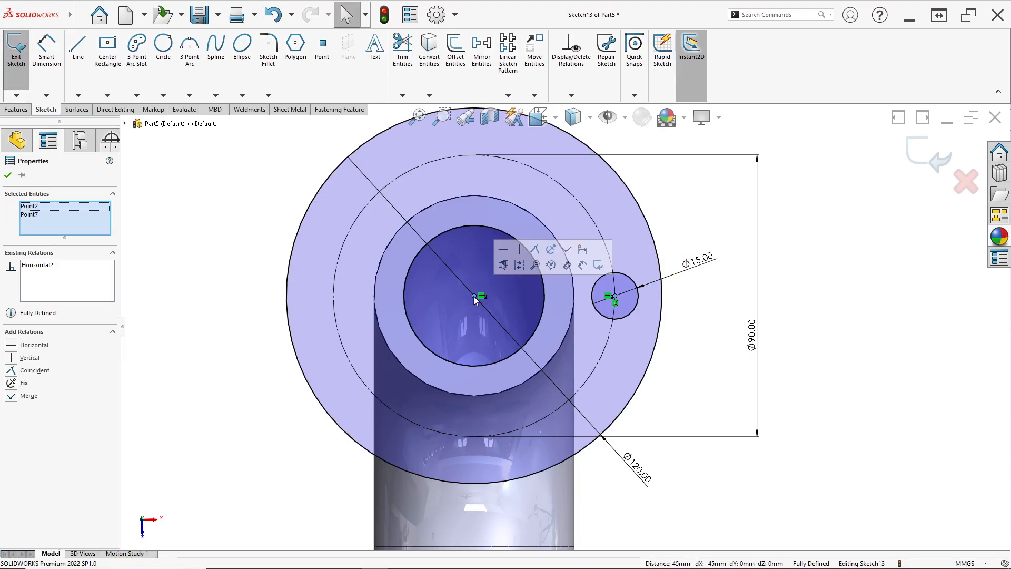
left_click(504, 251)
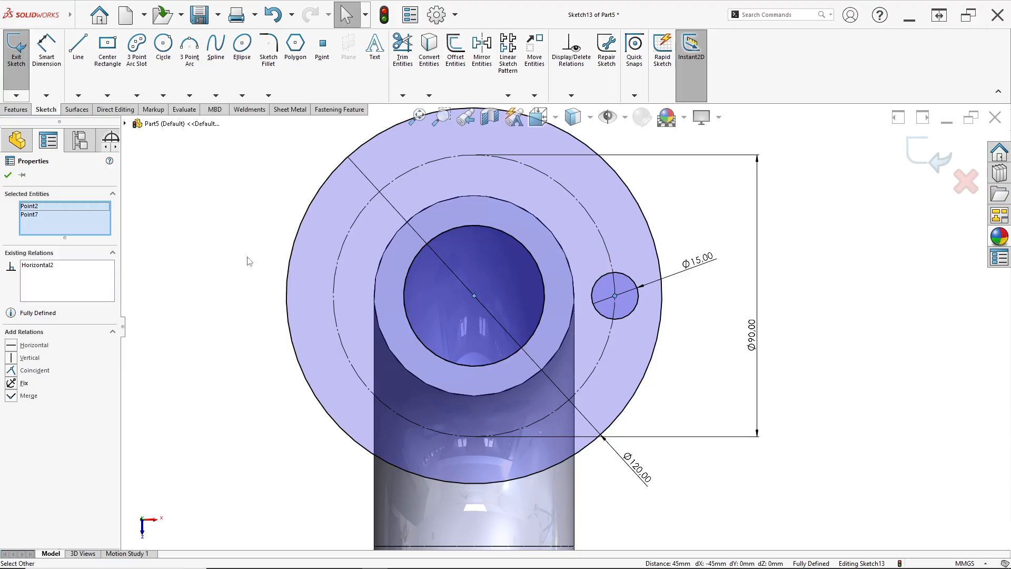
- Create a circular sketch pattern of the 15 mm hole around the bore centre with 4 equally spaced instances over 360 degrees
left_click(508, 96)
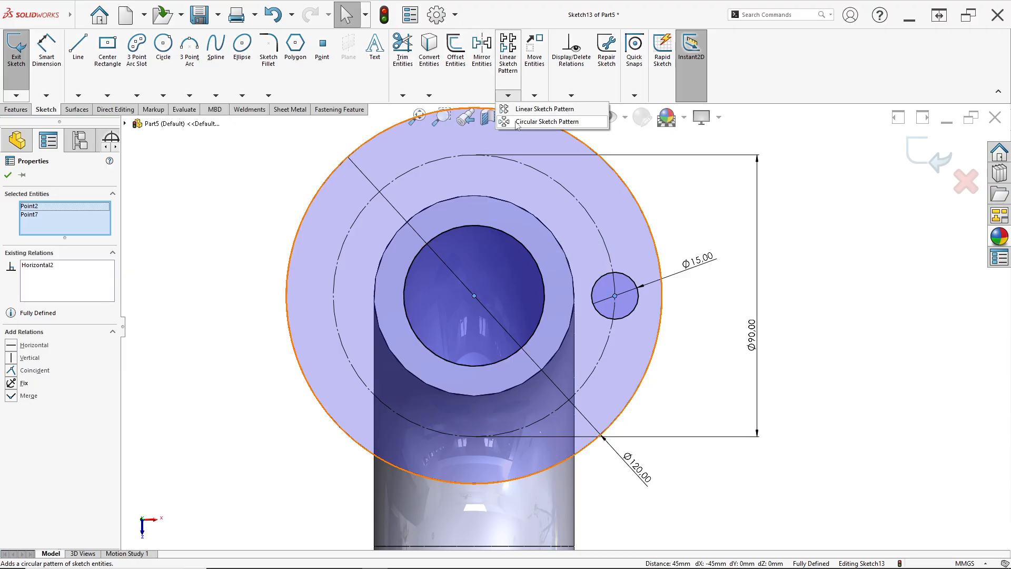
left_click(543, 122)
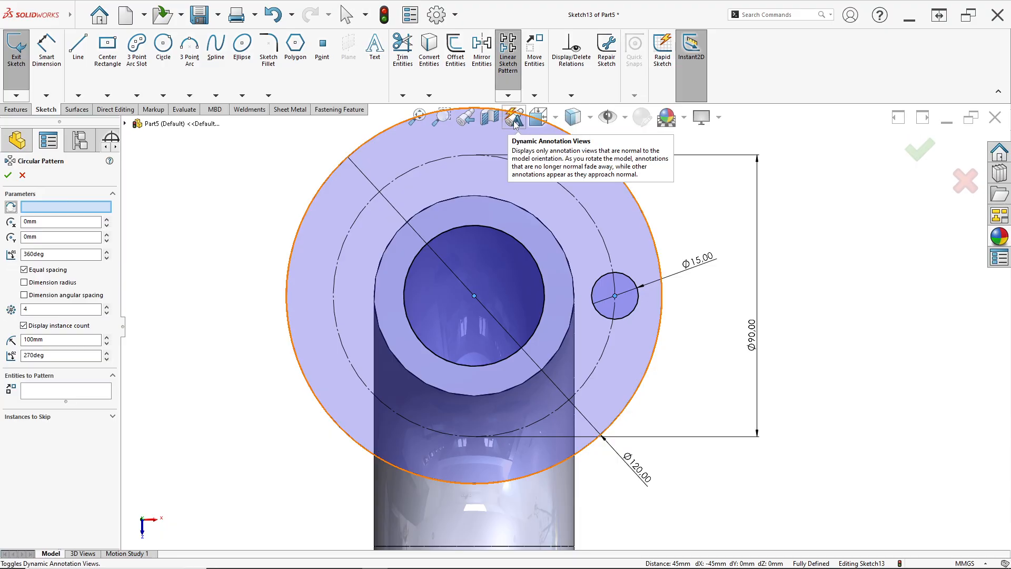
left_click(74, 389)
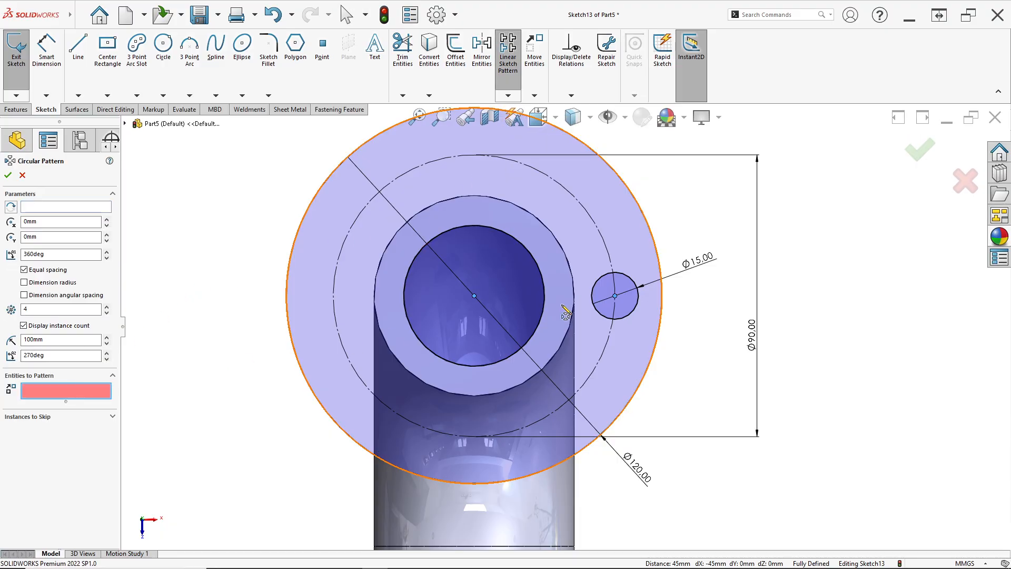
left_click(602, 295)
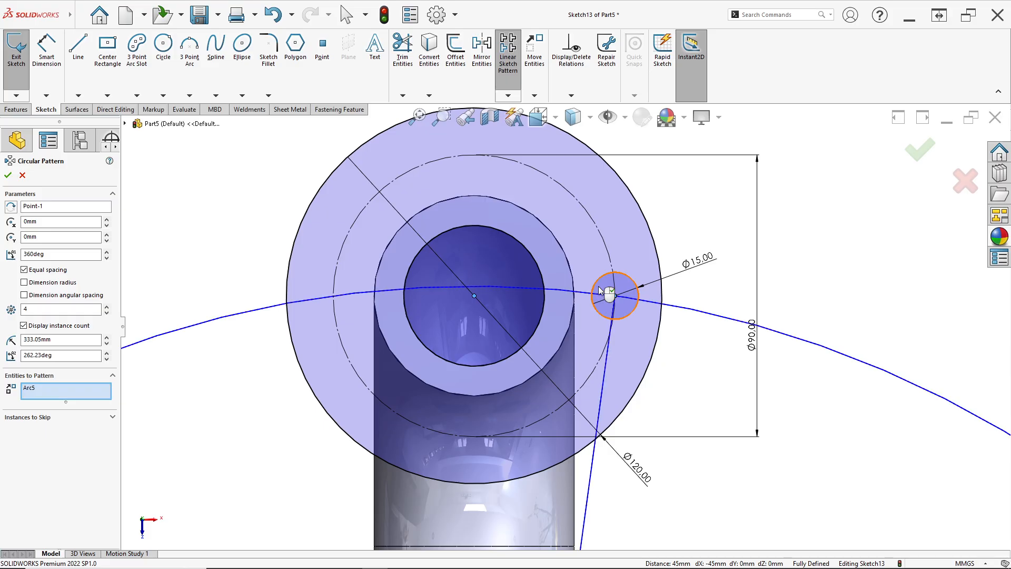
right_click(37, 210)
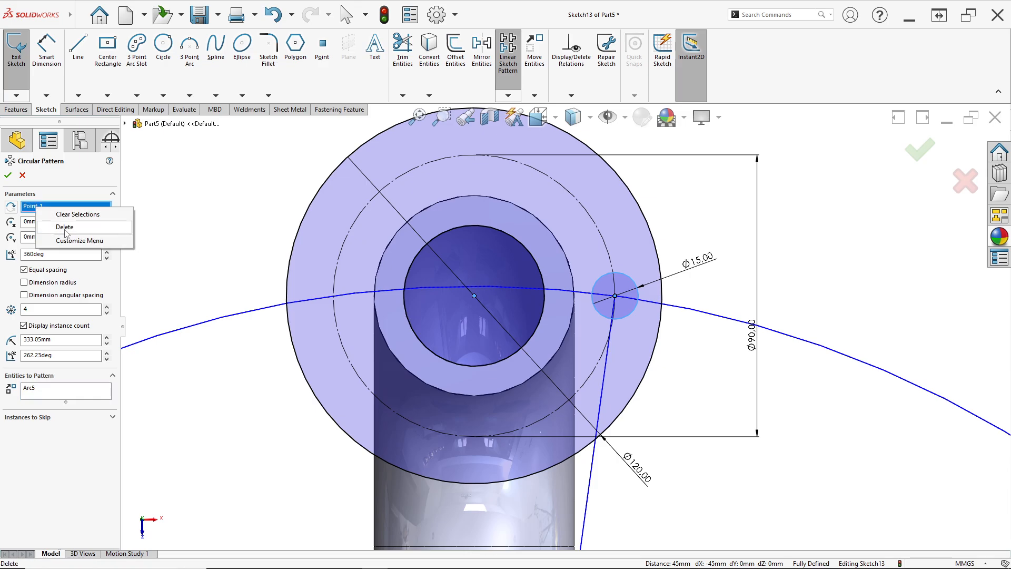
left_click(77, 214)
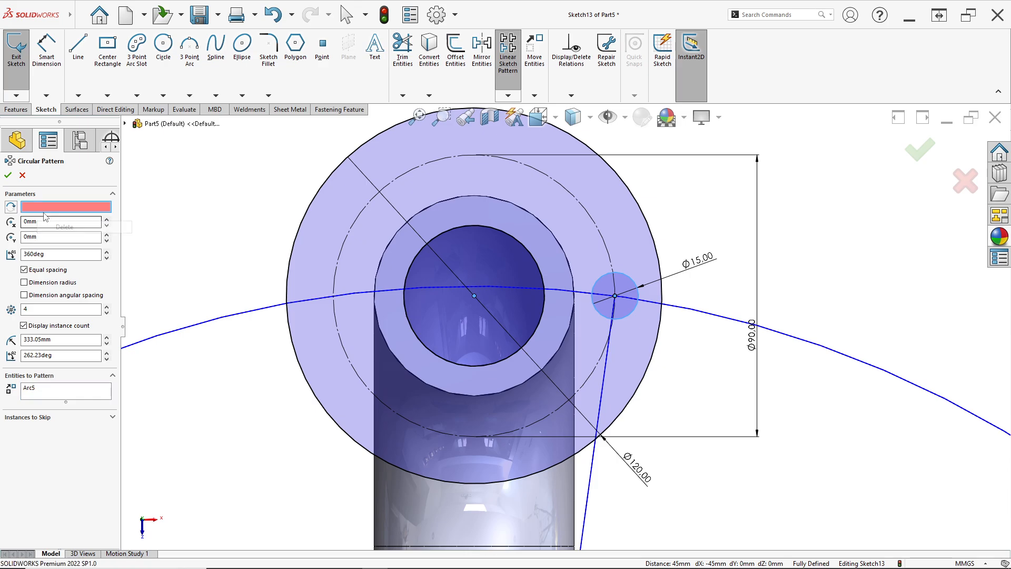
left_click(475, 295)
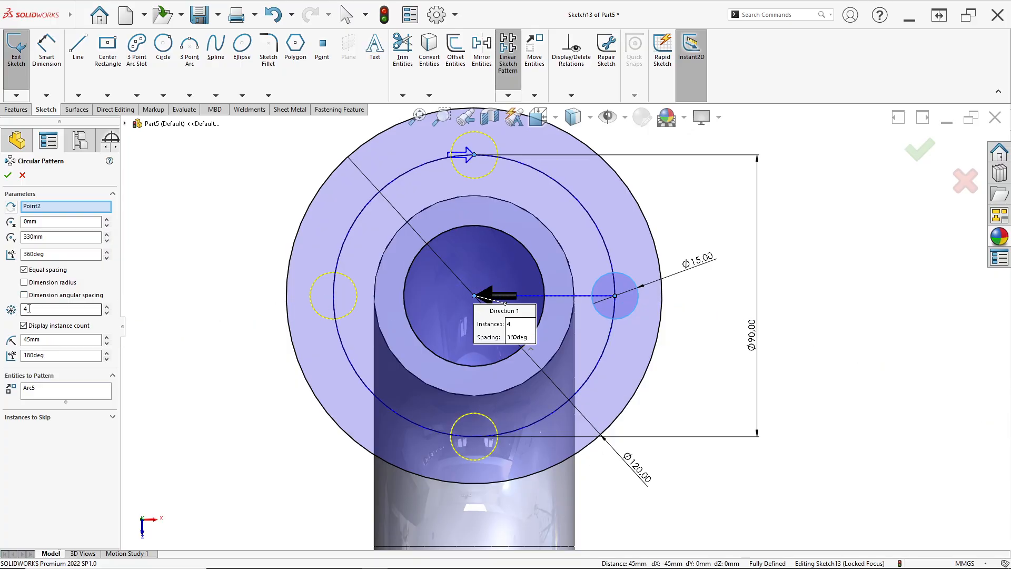
left_click(8, 175)
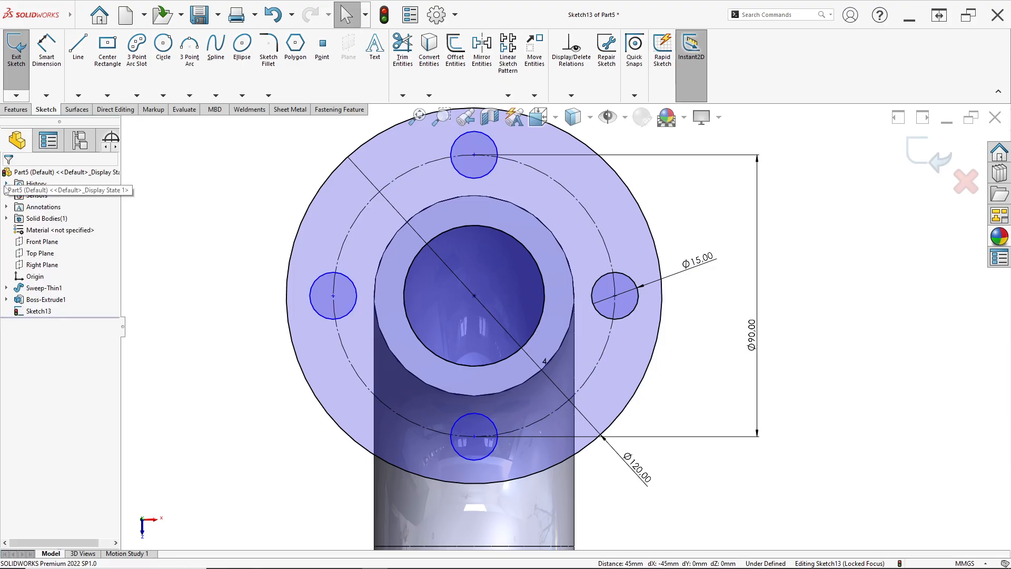
- Extrude the flange sketch 15 mm in the reversed direction, down along the vertical pipe leg, checking the thickness against the reference drawing
left_click(16, 110)
left_click(19, 50)
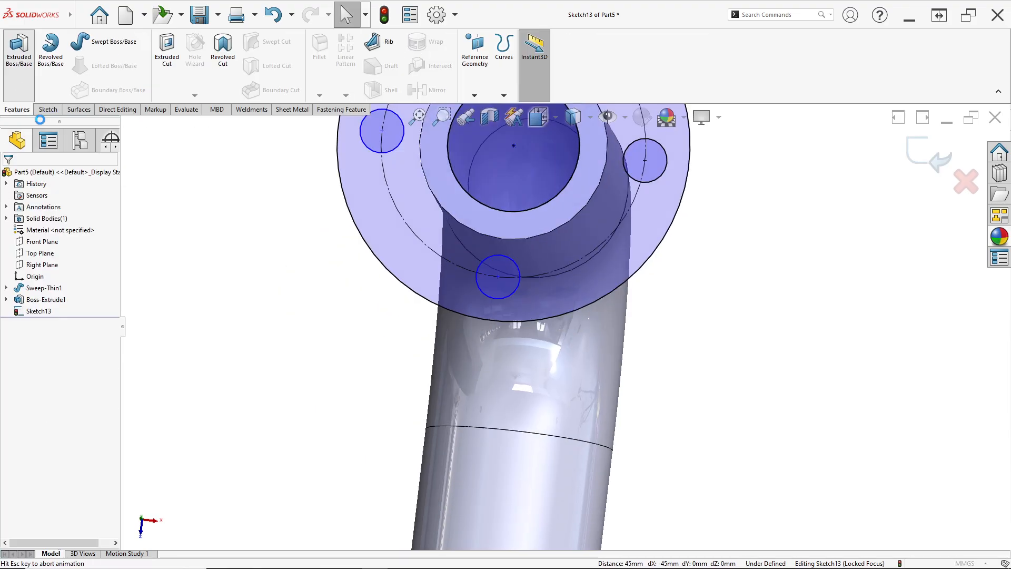
scroll(719, 211, "down", 5)
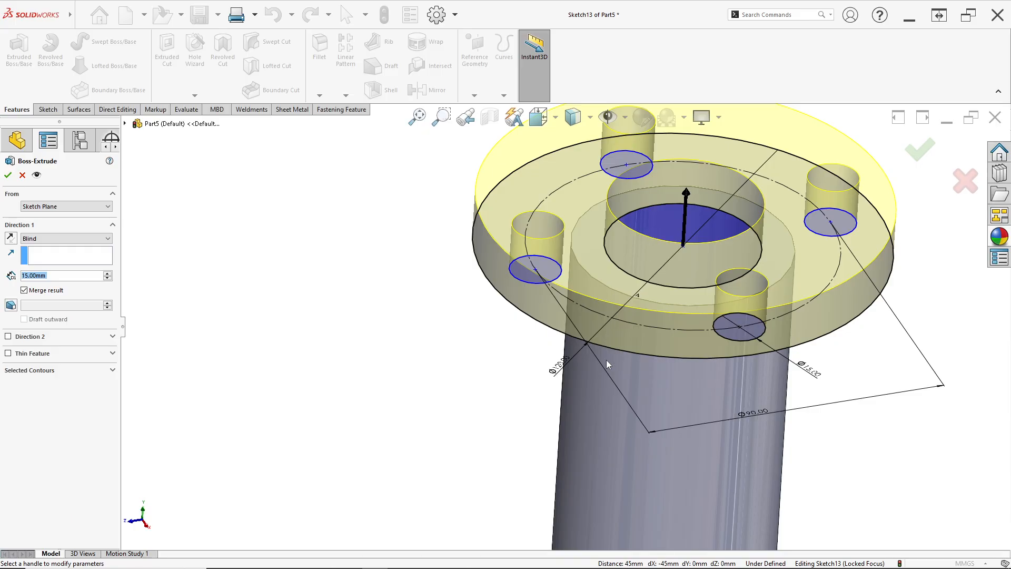
left_click(10, 238)
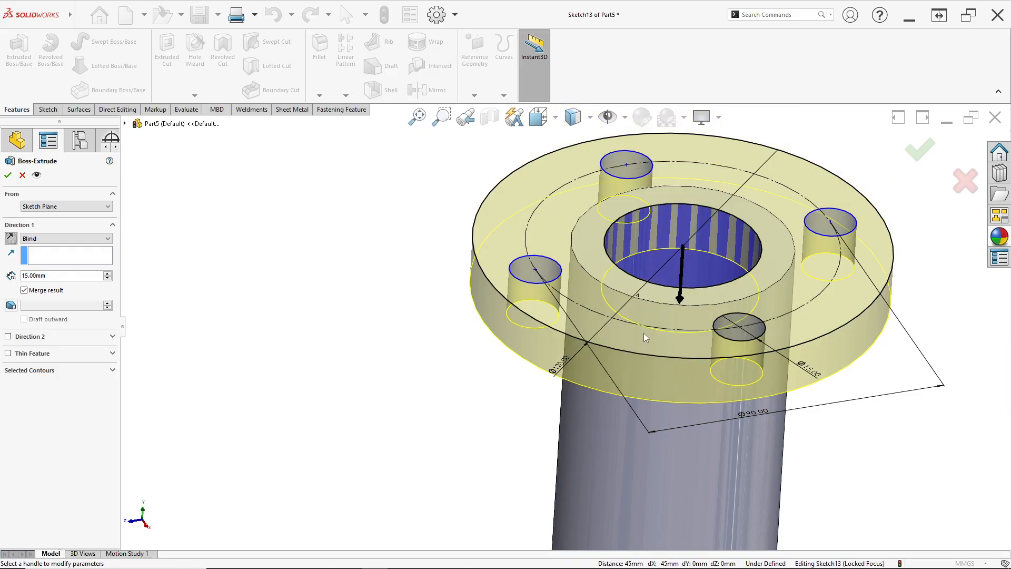
key("alt+Tab")
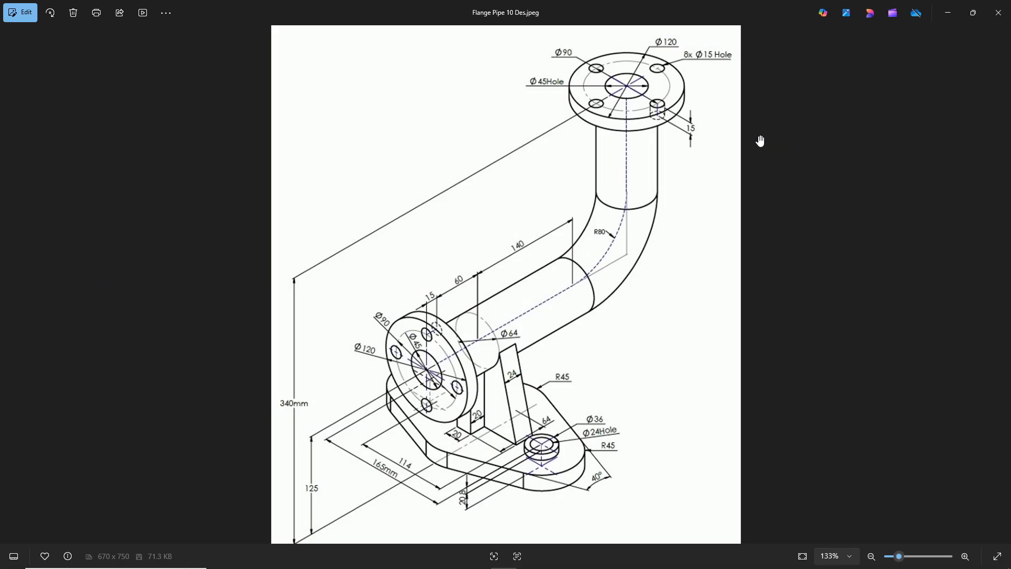
key("alt+Tab")
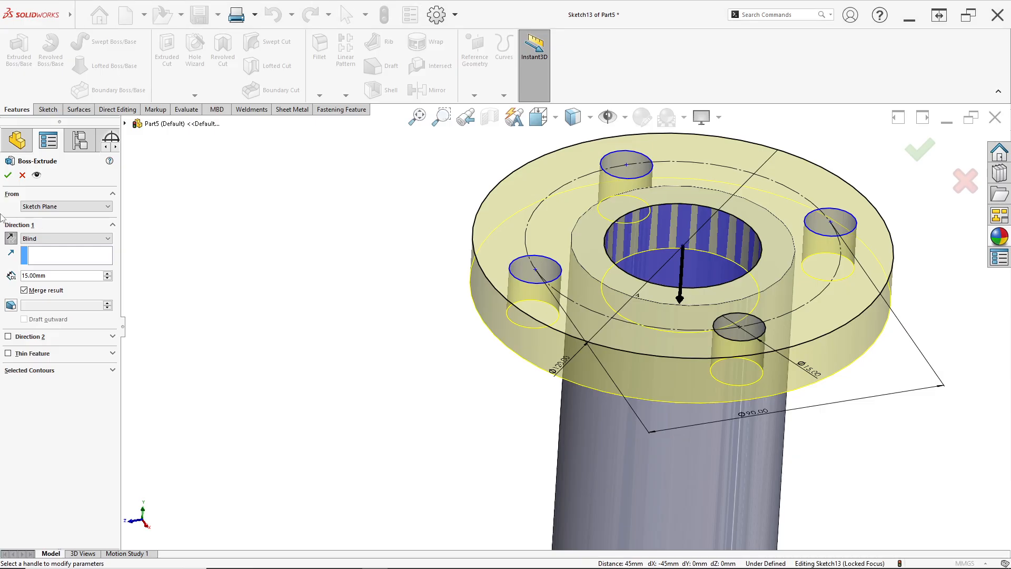
left_click(8, 176)
left_click(348, 321)
- Compare the flanged pipe with the reference drawing and start a new sketch on the Top Plane for the support base
scroll(474, 345, "up", 6)
middle_click_drag(599, 309, 559, 416)
scroll(570, 400, "up", 3)
scroll(553, 431, "up", 3)
scroll(519, 454, "down", 4)
key("alt+Tab")
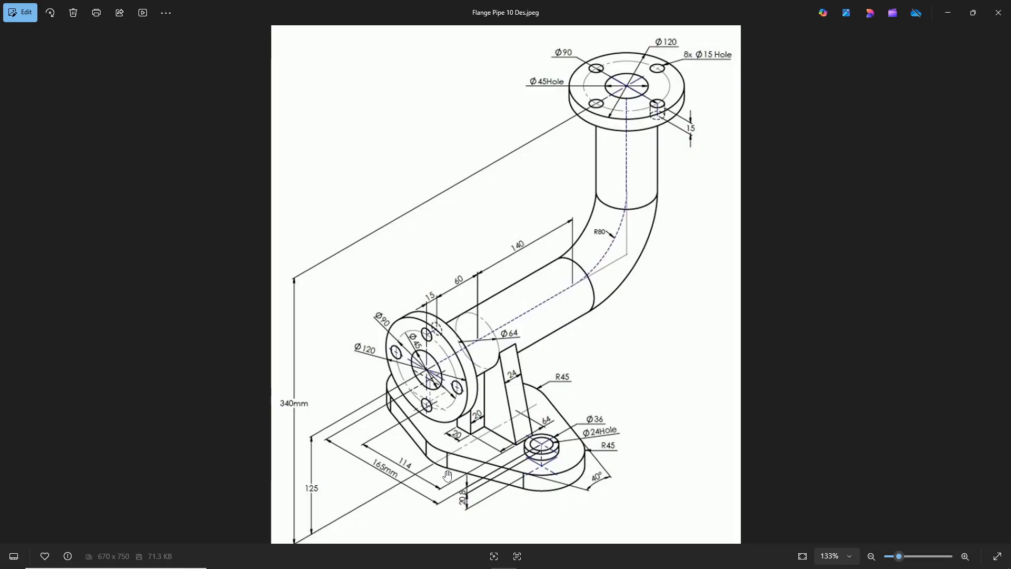
key("alt+Tab")
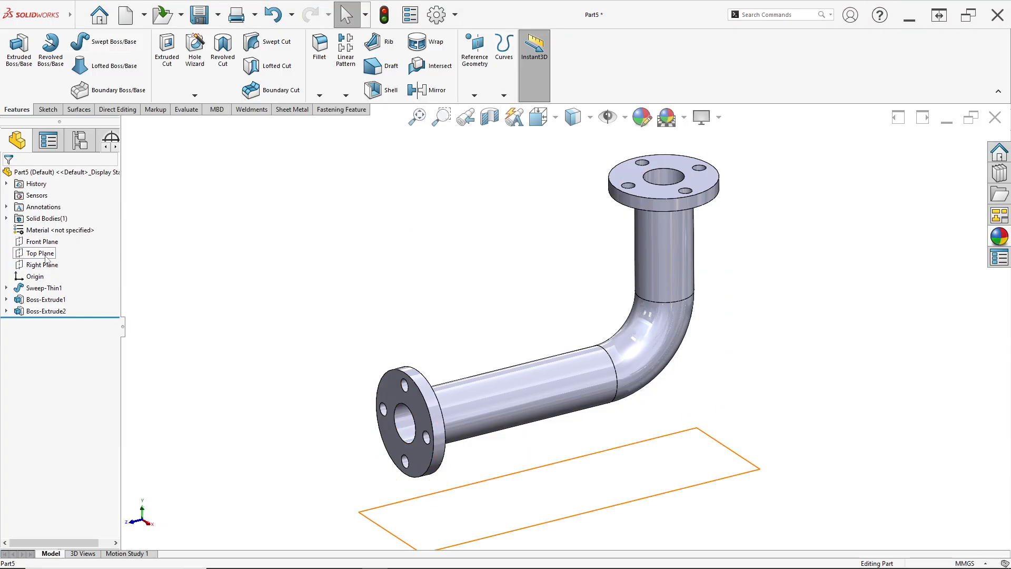
right_click(46, 258)
left_click(72, 234)
- Check the base height in the reference drawing and orient the view normal to the Top Plane
scroll(626, 399, "down", 2)
scroll(577, 404, "up", 2)
middle_click_drag(560, 408, 493, 284)
scroll(370, 422, "down", 2)
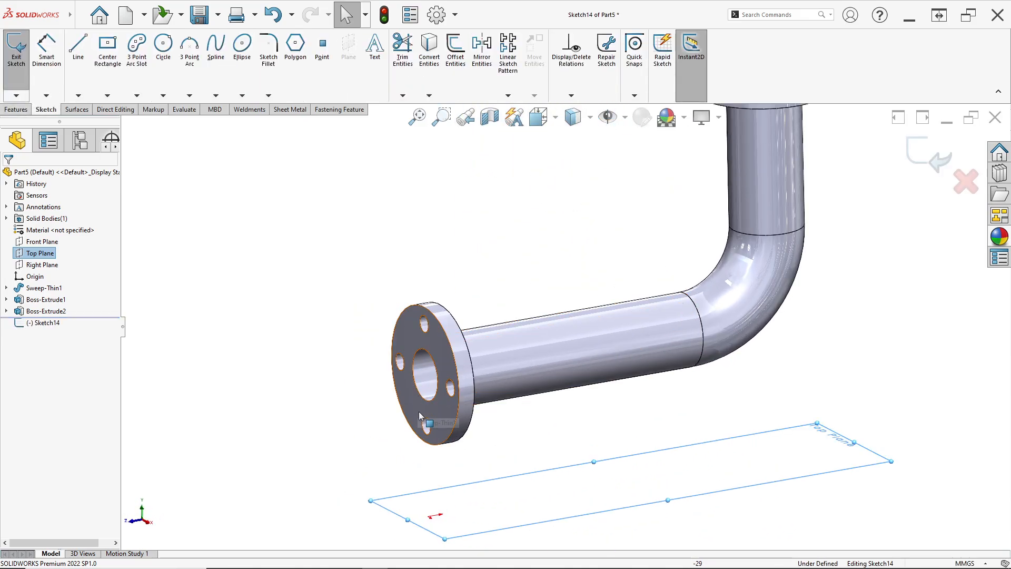
key("alt+Tab")
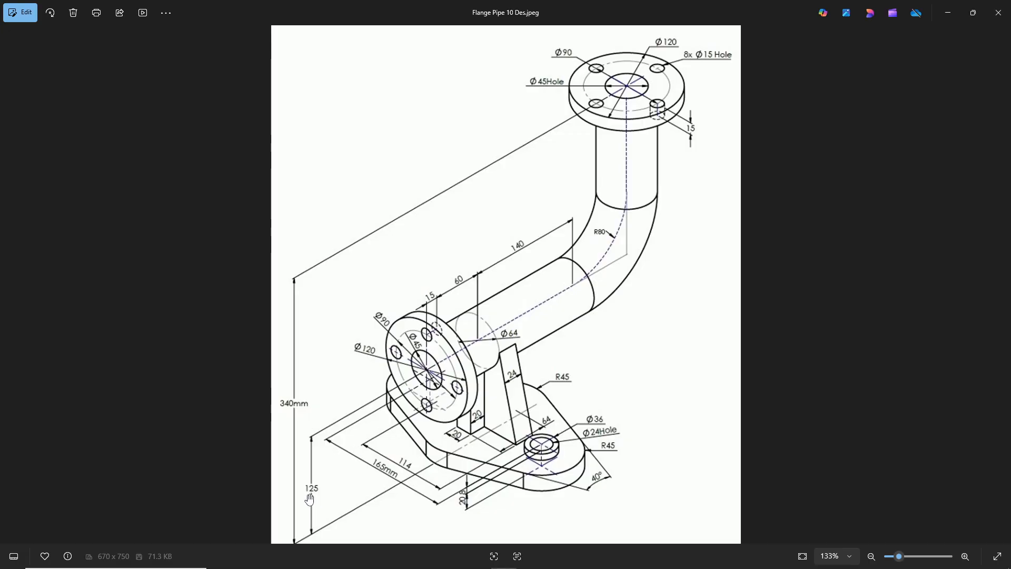
key("alt+Tab")
middle_click_drag(435, 368, 459, 429)
scroll(450, 391, "up", 1)
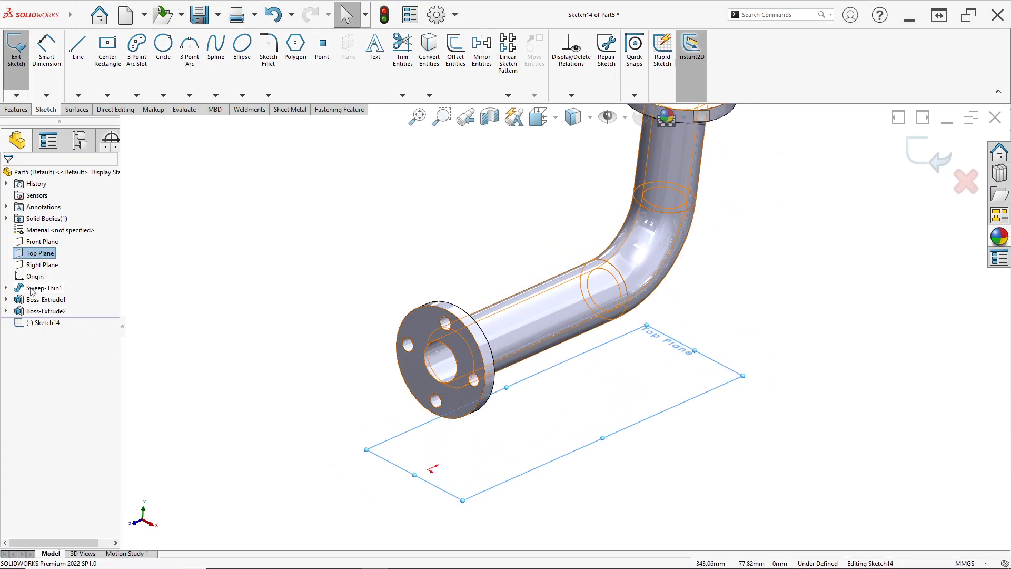
right_click(42, 254)
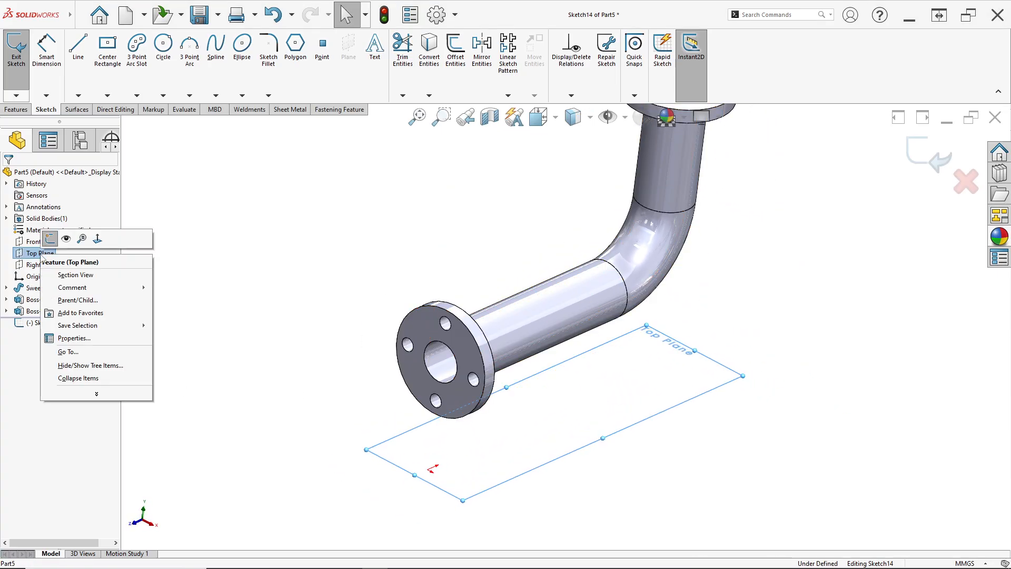
left_click(97, 239)
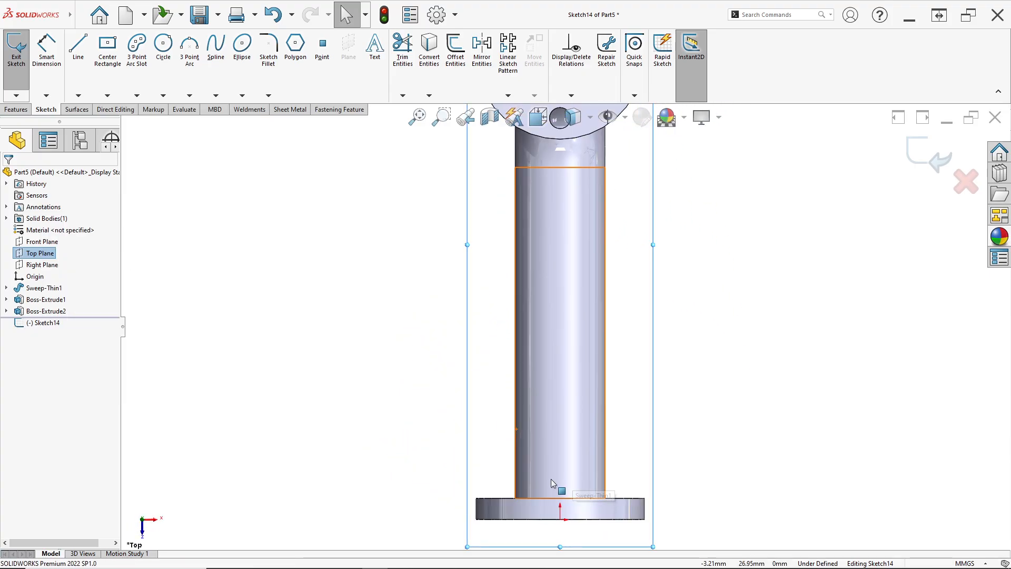
- Sketch a vertical centerline from the origin along the pipe axis, continued by a horizontal centerline about 97 mm long, extending sideways past the pipe
left_click(78, 95)
left_click(95, 113)
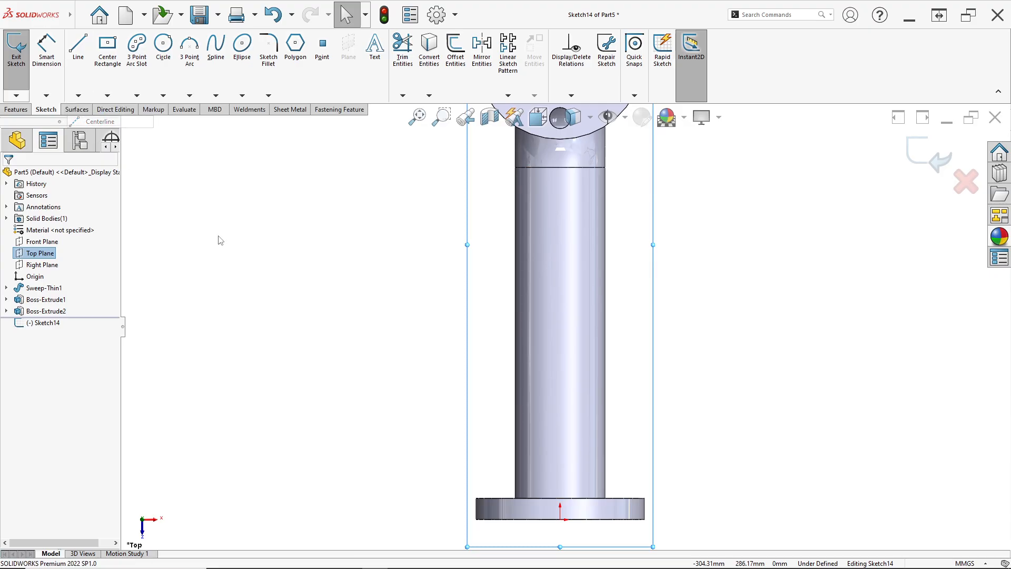
left_click(560, 519)
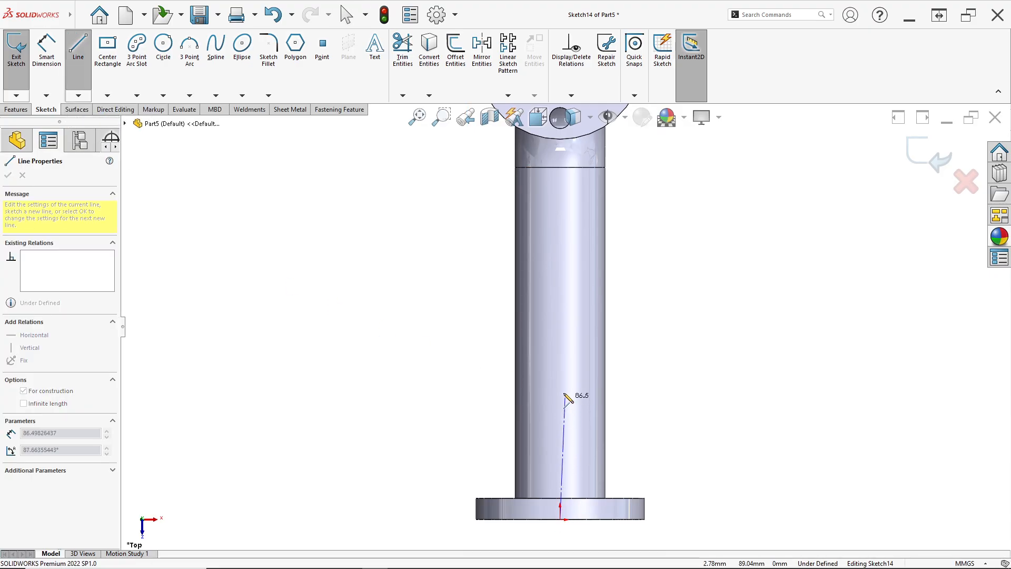
left_click(560, 403)
left_click(696, 403)
scroll(706, 421, "down", 2)
key("Escape")
- Check the base's position relative to the front flange and pipe in the reference drawing
key("alt+Tab")
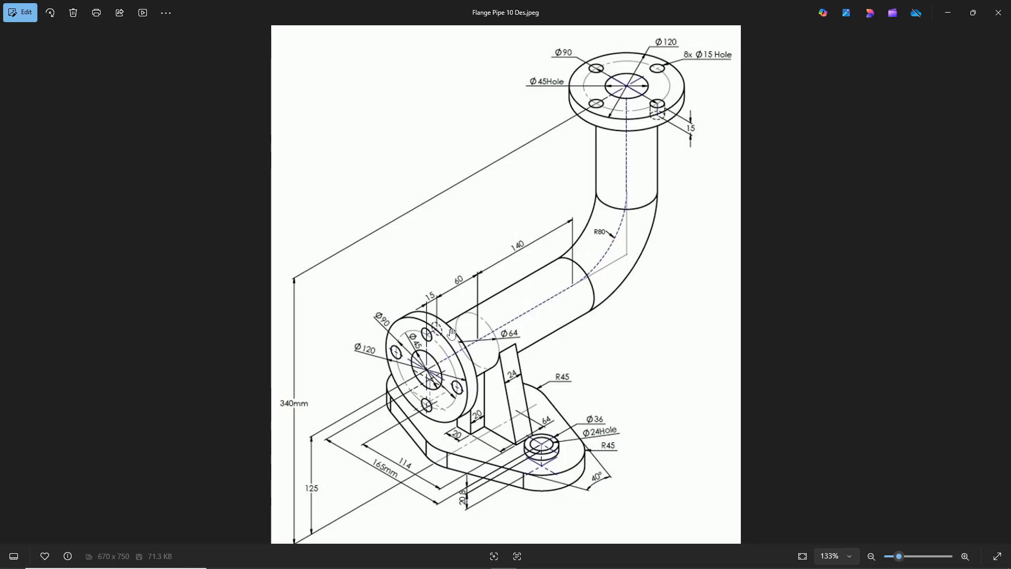
scroll(544, 381, "down", 3)
scroll(553, 459, "up", 6)
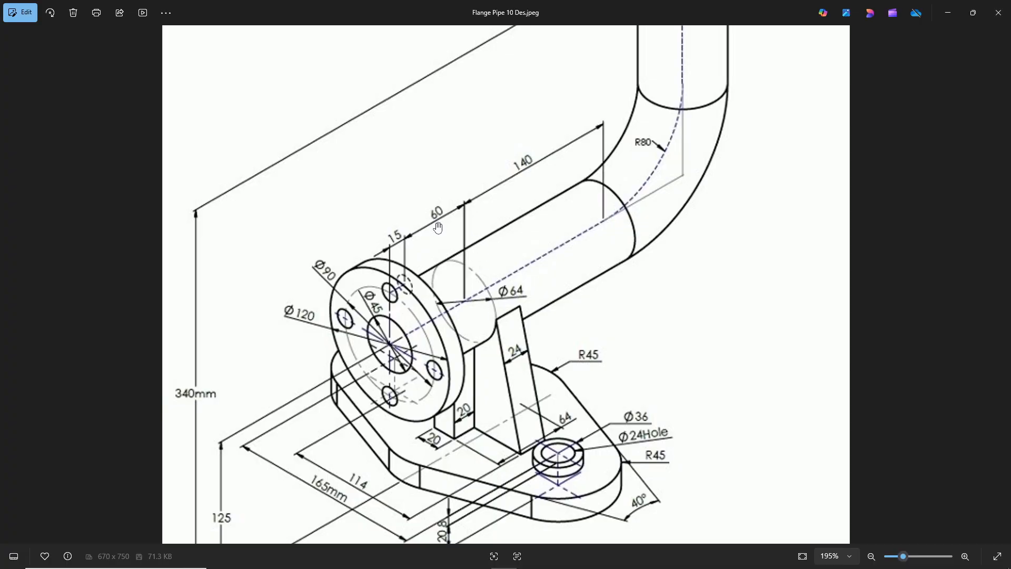
key("alt+Tab")
- Dimension the horizontal centerline 72 mm from the flange's pipe-side face and place the dimension clear of the sketch
left_click(46, 53)
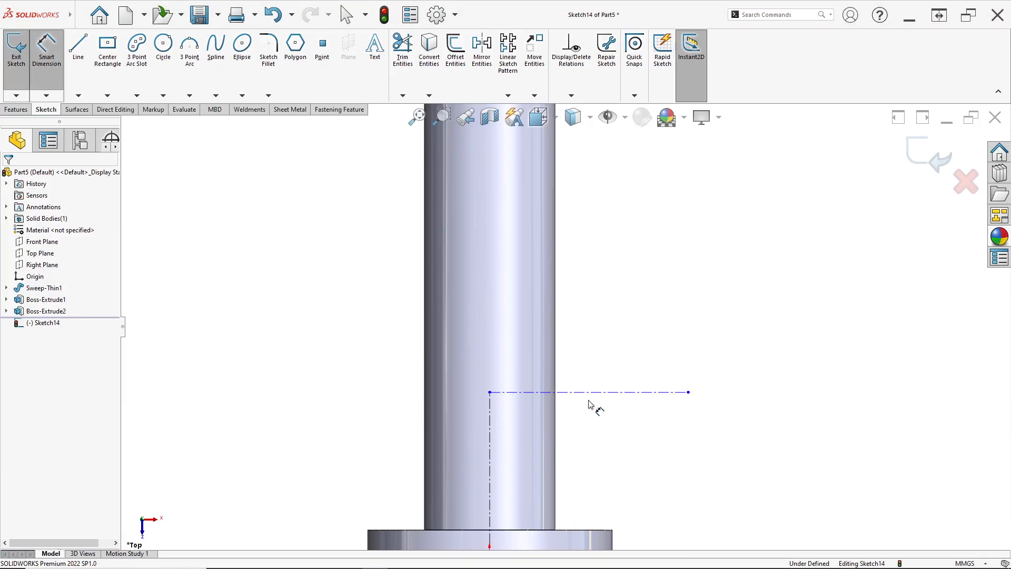
left_click(579, 393)
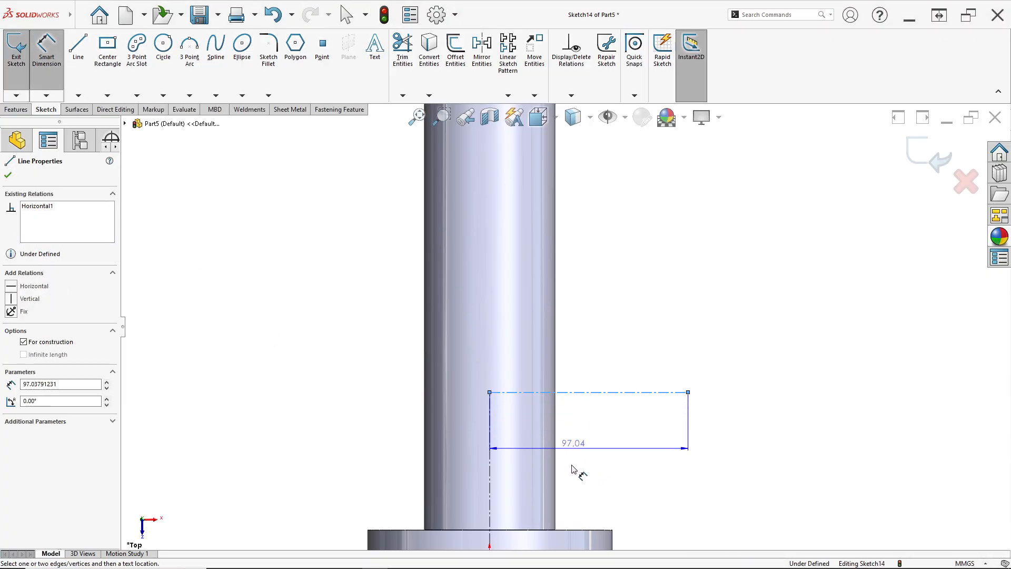
left_click(543, 530)
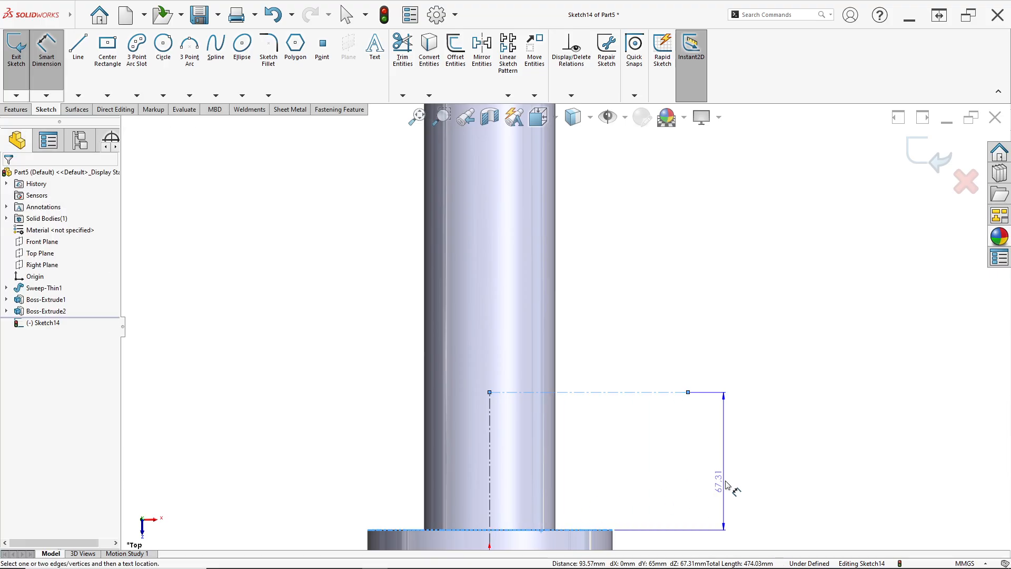
left_click(757, 485)
type("72")
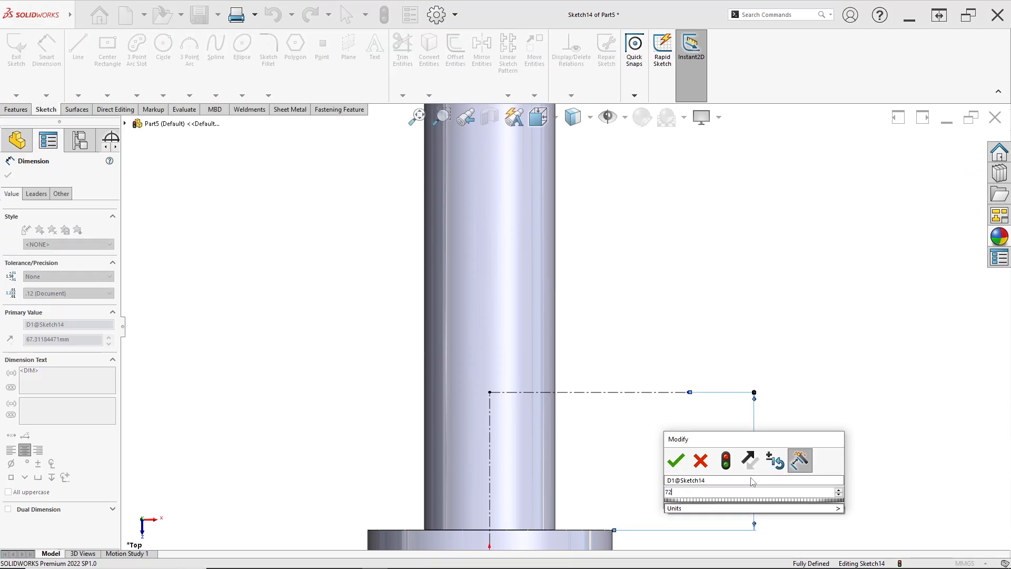
key("Return")
scroll(632, 453, "up", 1)
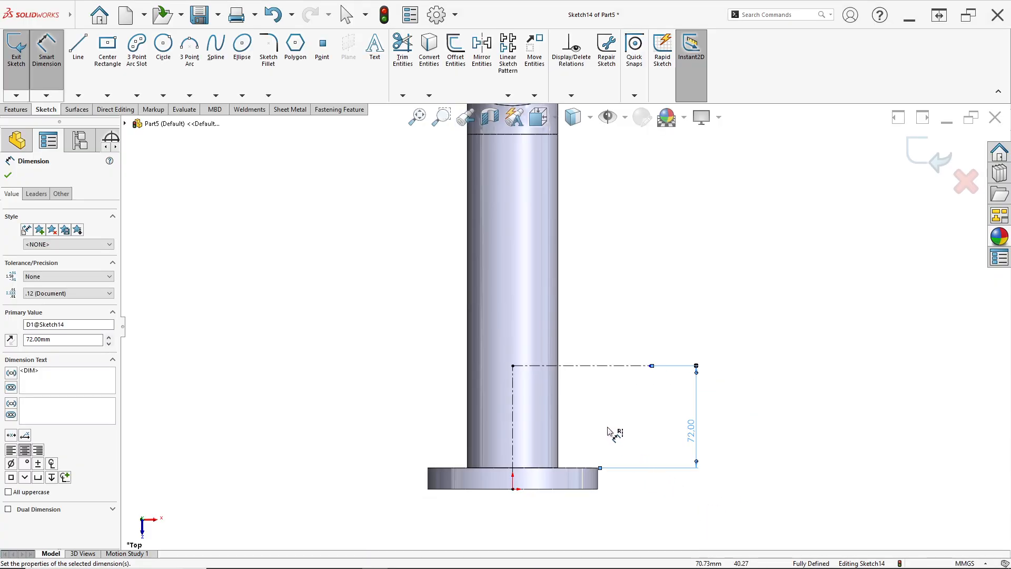
left_click_drag(718, 459, 781, 447)
left_click(658, 406)
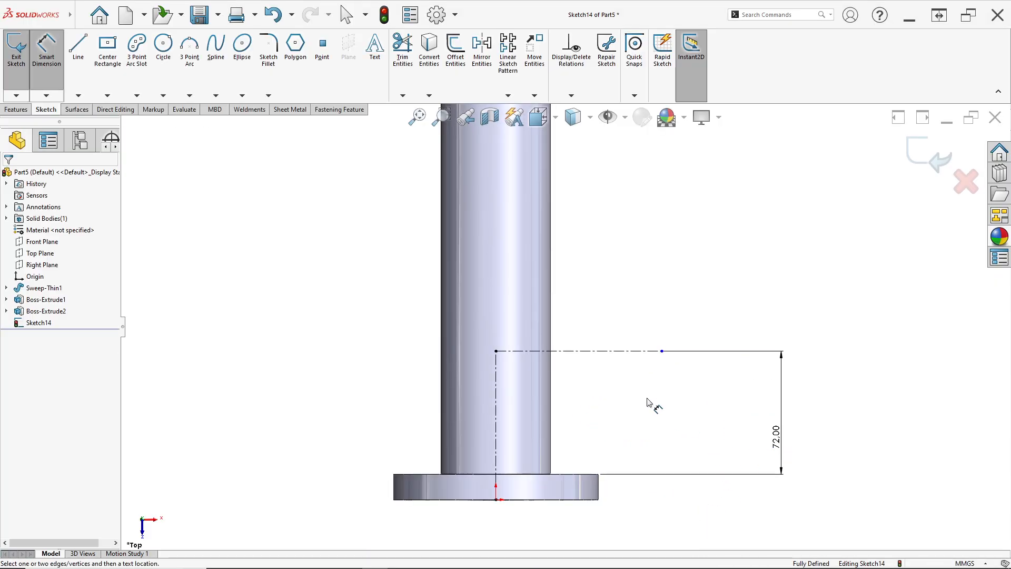
- Sketch the half base outline: two sloped lines about 113 mm long joined by an end arc, plus a vertical construction line along the pipe axis
left_click(78, 47)
scroll(579, 450, "down", 1)
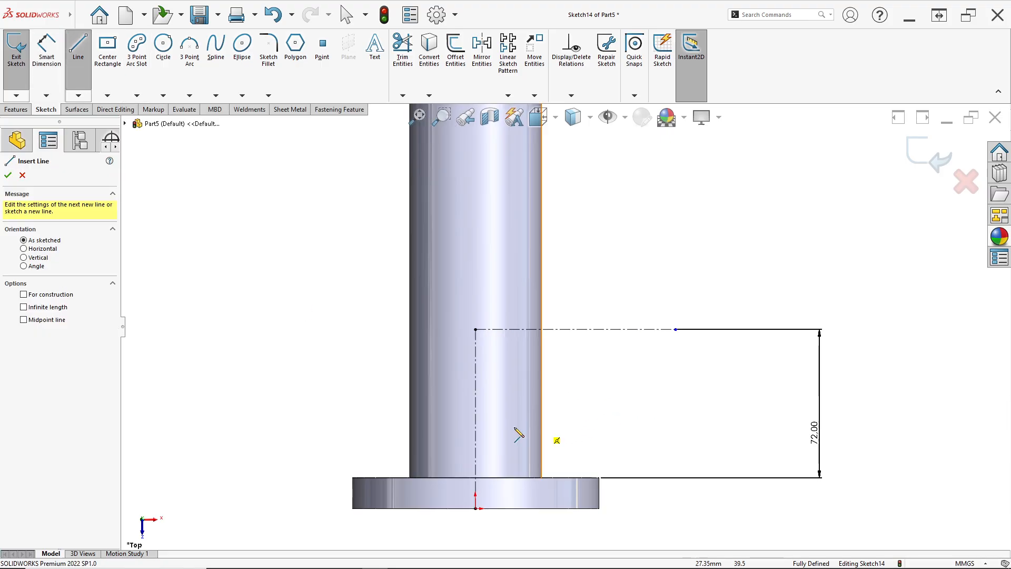
left_click(477, 445)
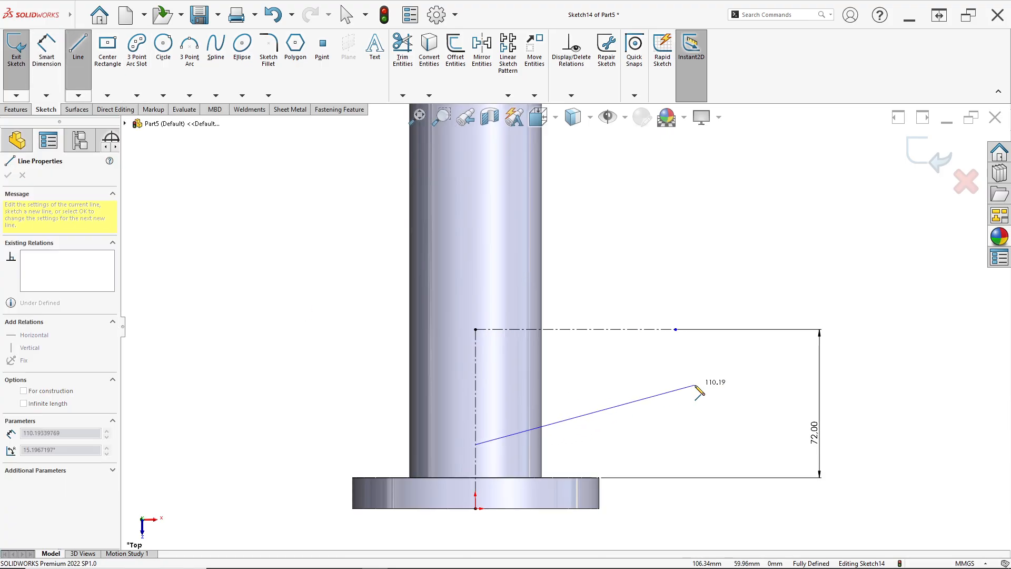
left_click(700, 393)
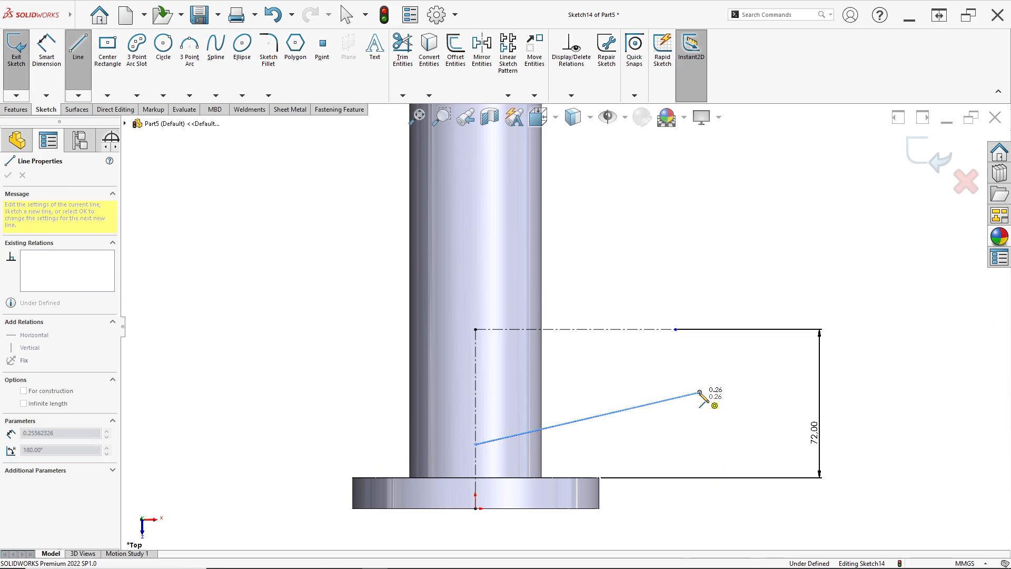
left_click(700, 269)
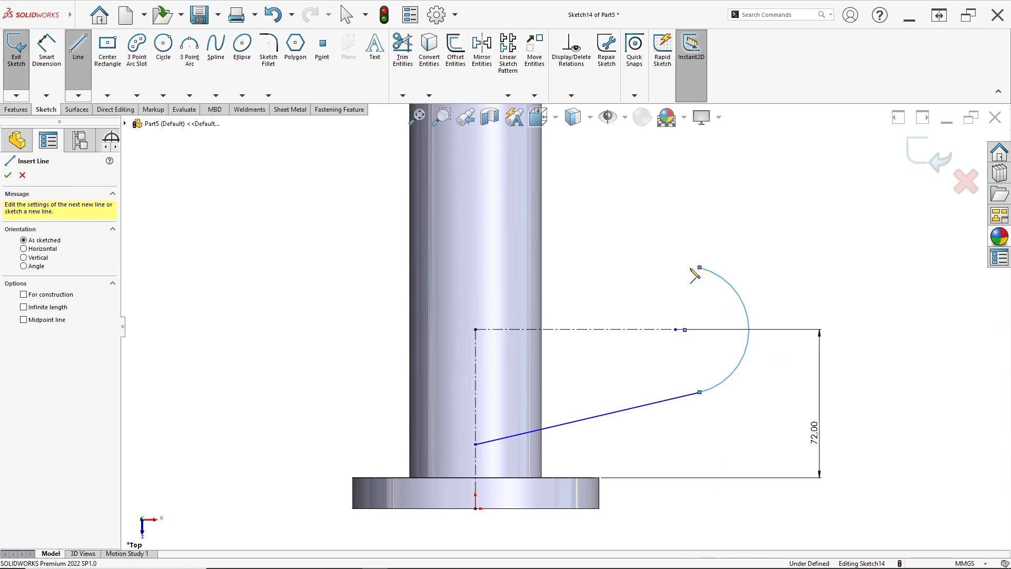
left_click(477, 206)
left_click(475, 330)
key("Escape")
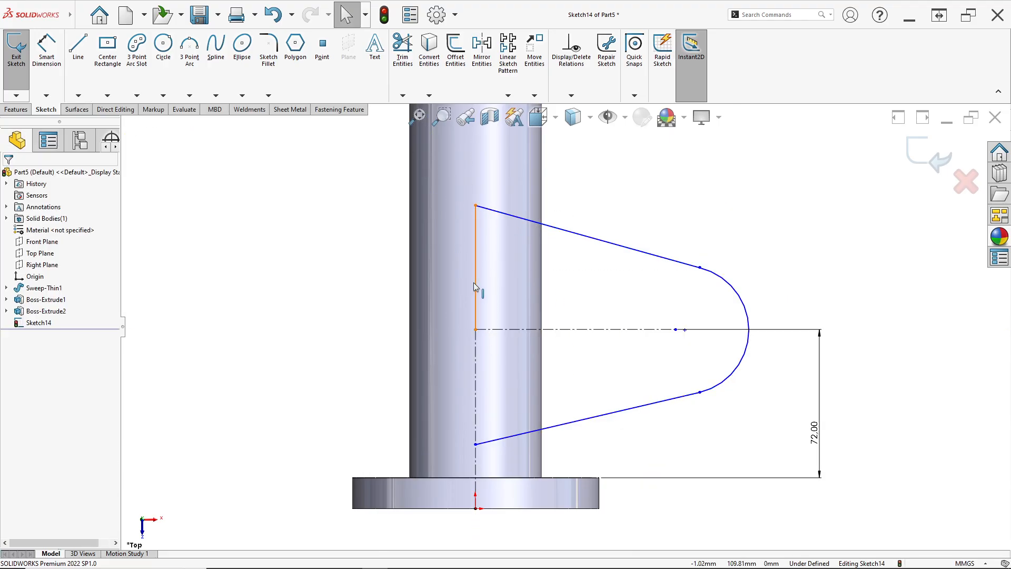
right_click(475, 285)
left_click(506, 268)
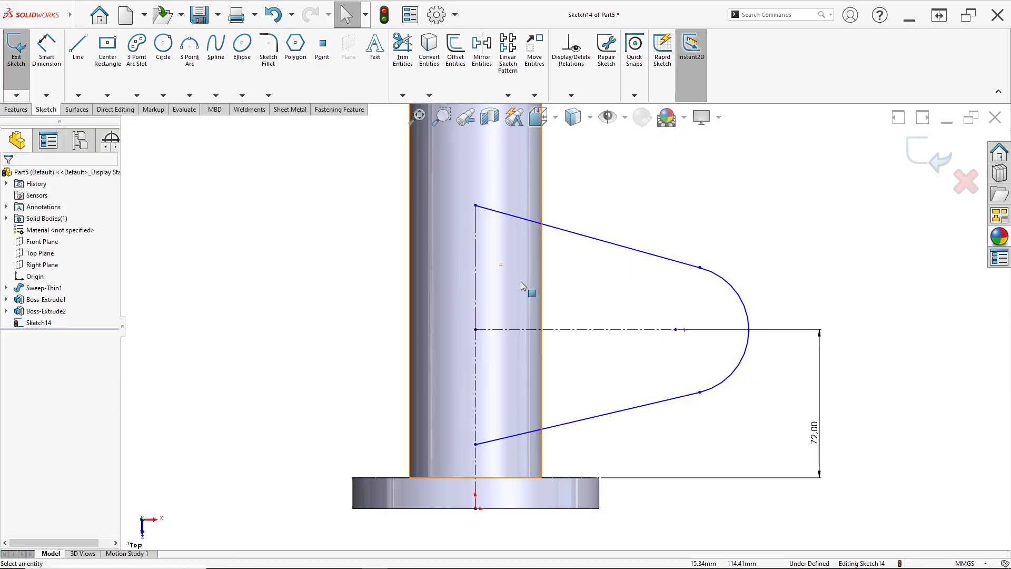
- Make the two sloped lines symmetric about the horizontal centerline and tangent to the end arc
left_click(589, 238)
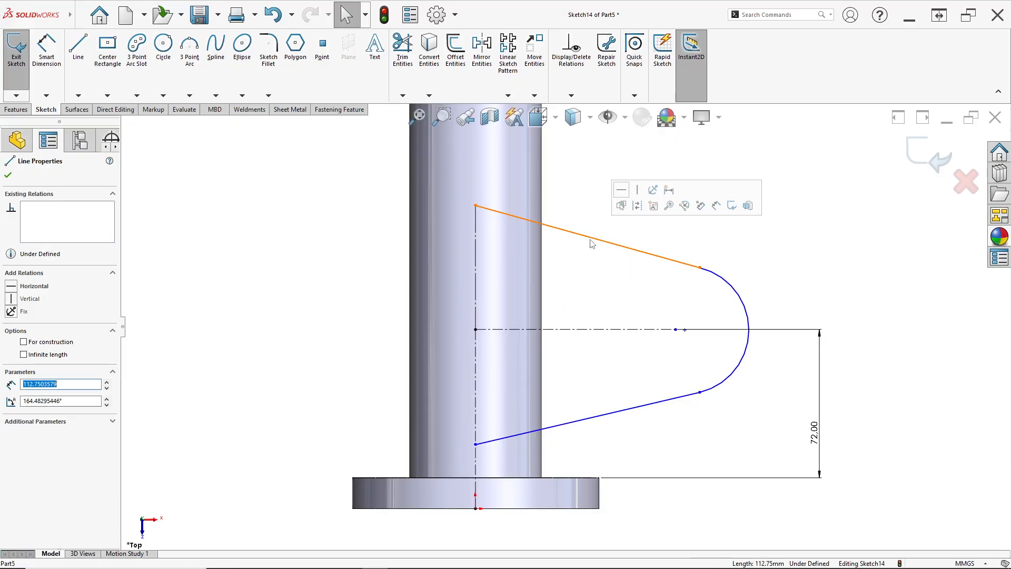
left_click(613, 331, "ctrl")
left_click(637, 411, "ctrl")
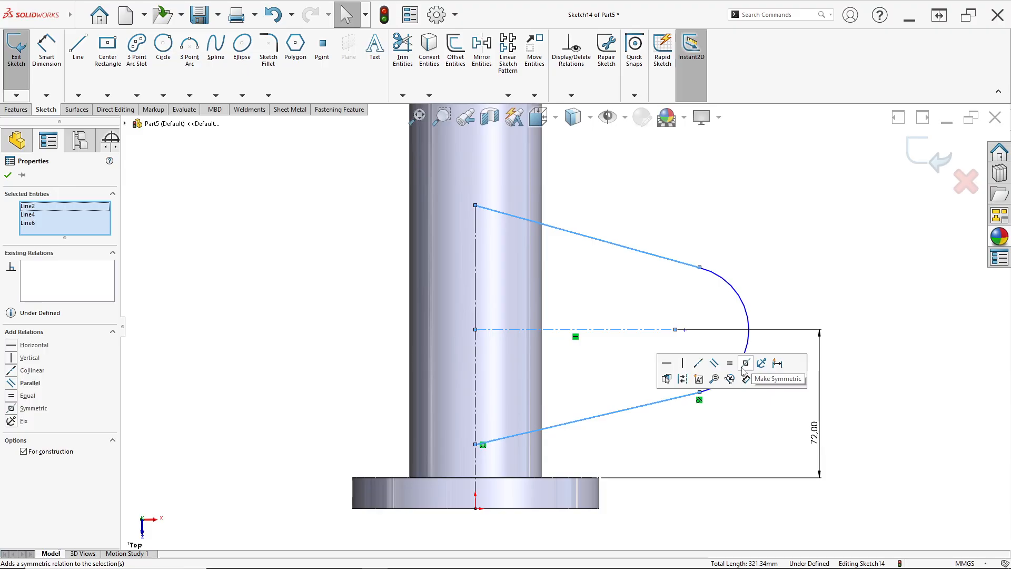
left_click(746, 365)
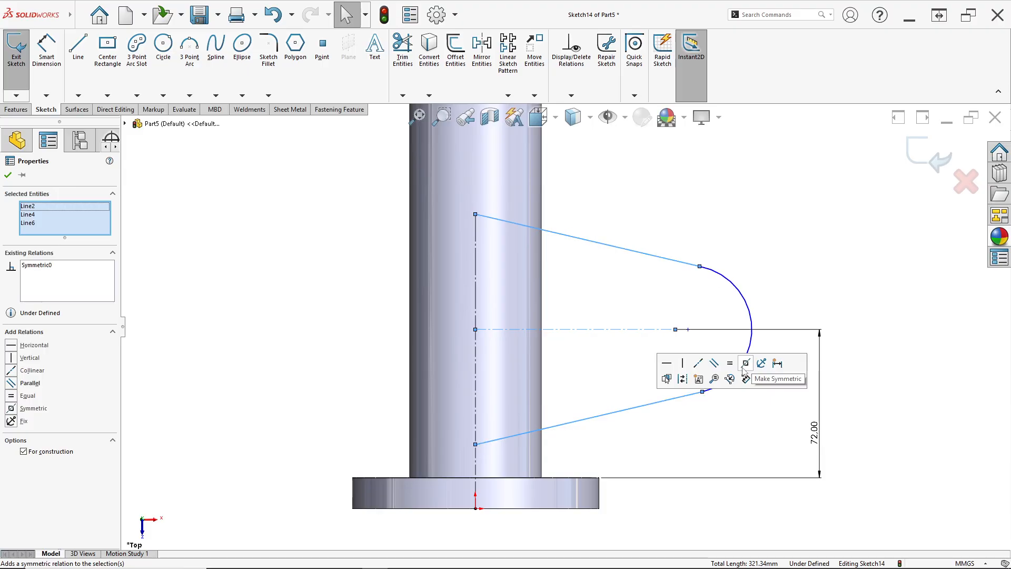
left_click(702, 267)
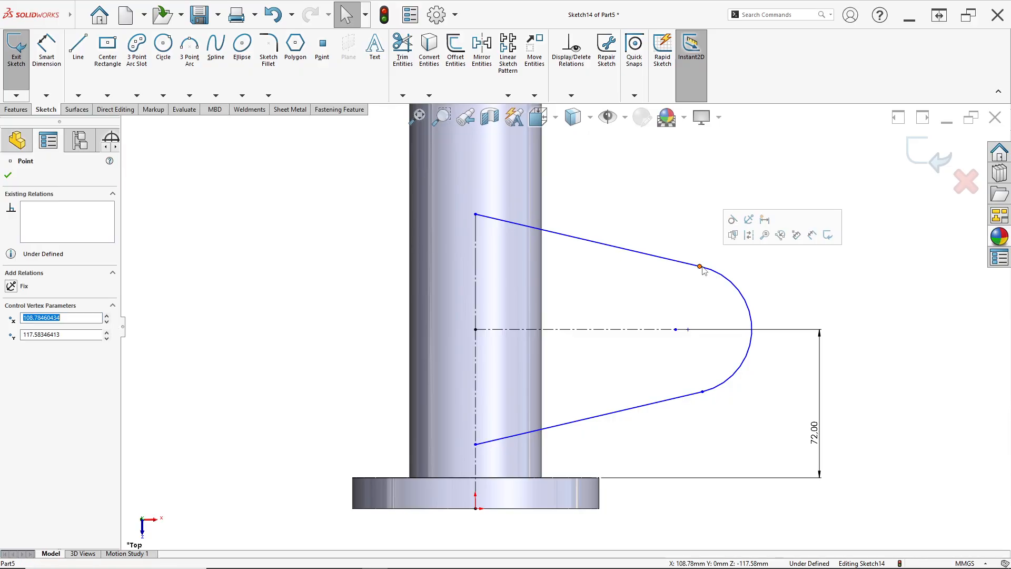
left_click(732, 220)
left_click(702, 391)
left_click(735, 346)
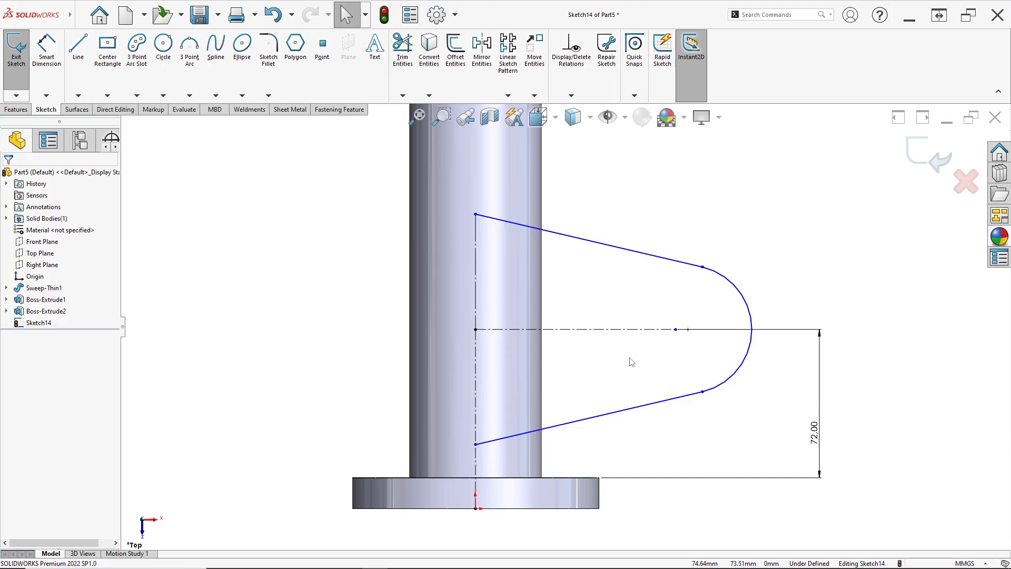
- Dimension the horizontal centerline's outer endpoint at a doubled distance of 165 mm across the vertical centerline, taking the value from the reference drawing
left_click(44, 52)
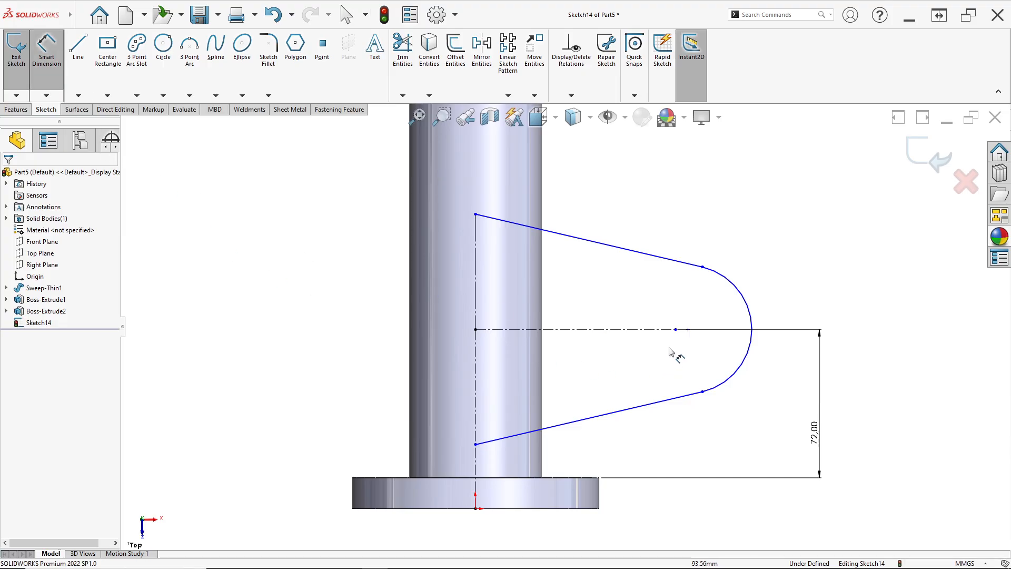
left_click(676, 330)
left_click(475, 406)
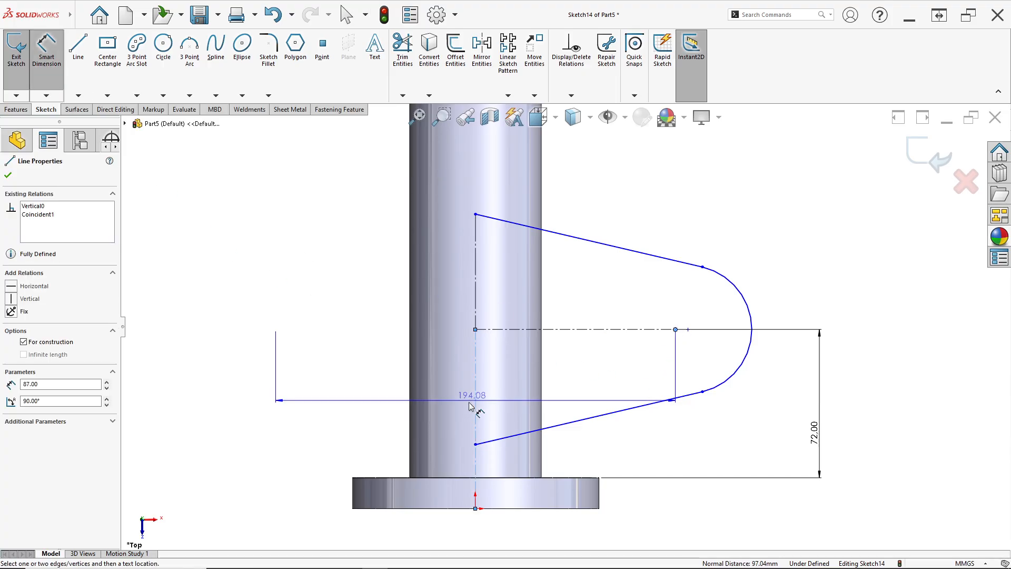
left_click(469, 521)
key("alt+Tab")
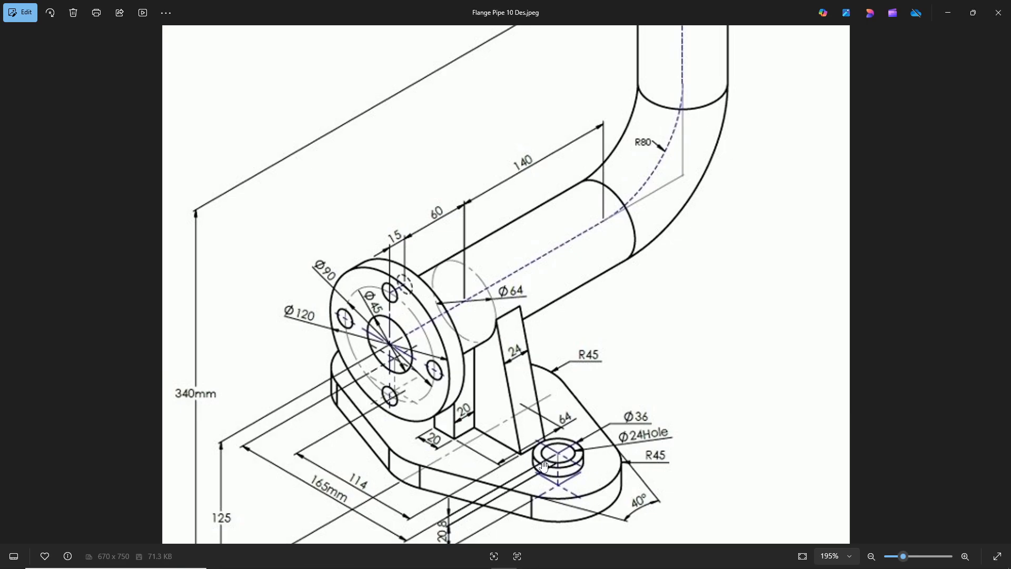
scroll(556, 464, "down", 2)
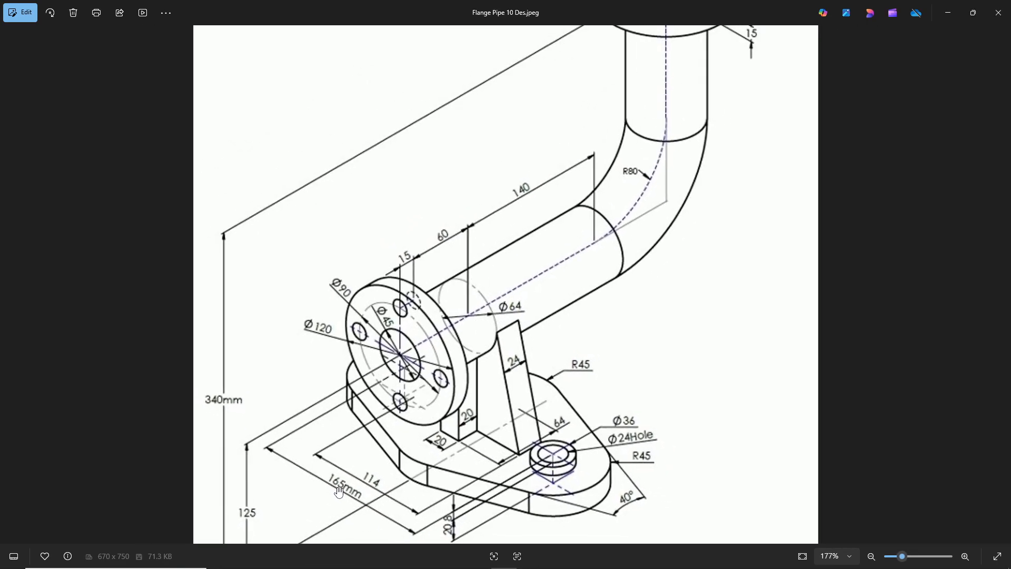
key("alt+Tab")
type("1")
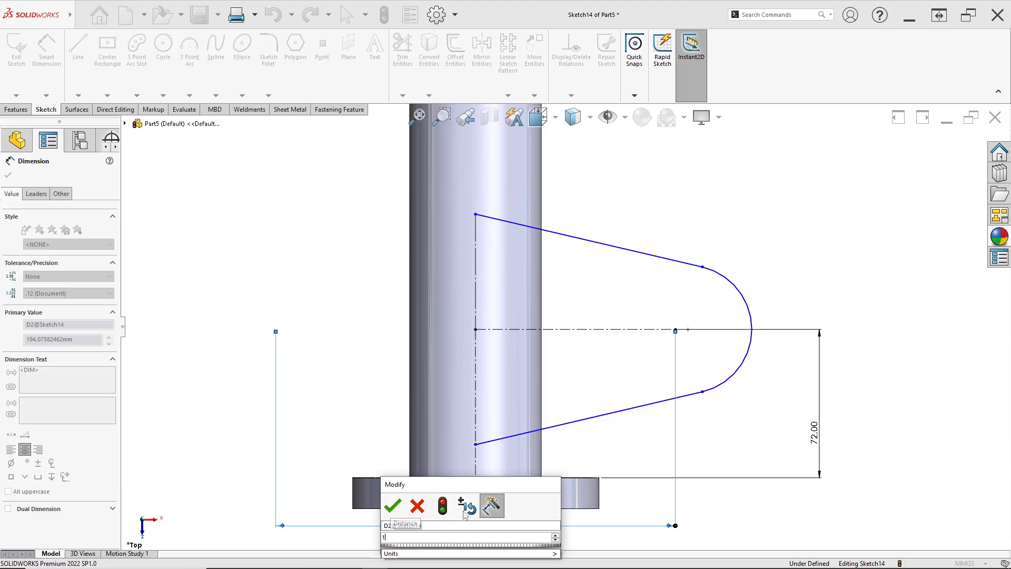
key("Return")
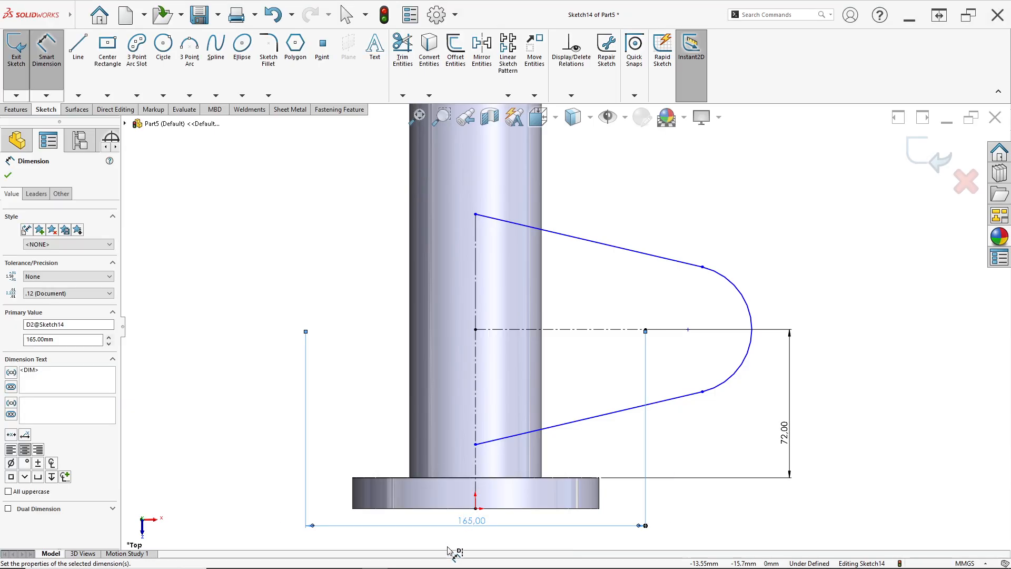
middle_click_drag(481, 499, 506, 463, "ctrl")
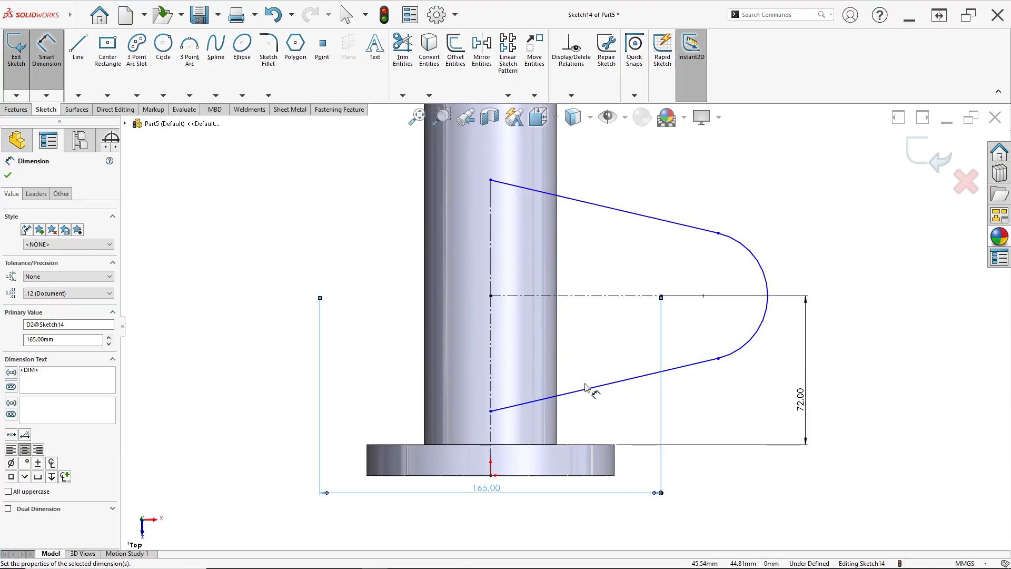
- Sketch two concentric circles, about 28 mm and 42 mm in diameter, centered on the horizontal centerline's outer endpoint
left_click(163, 46)
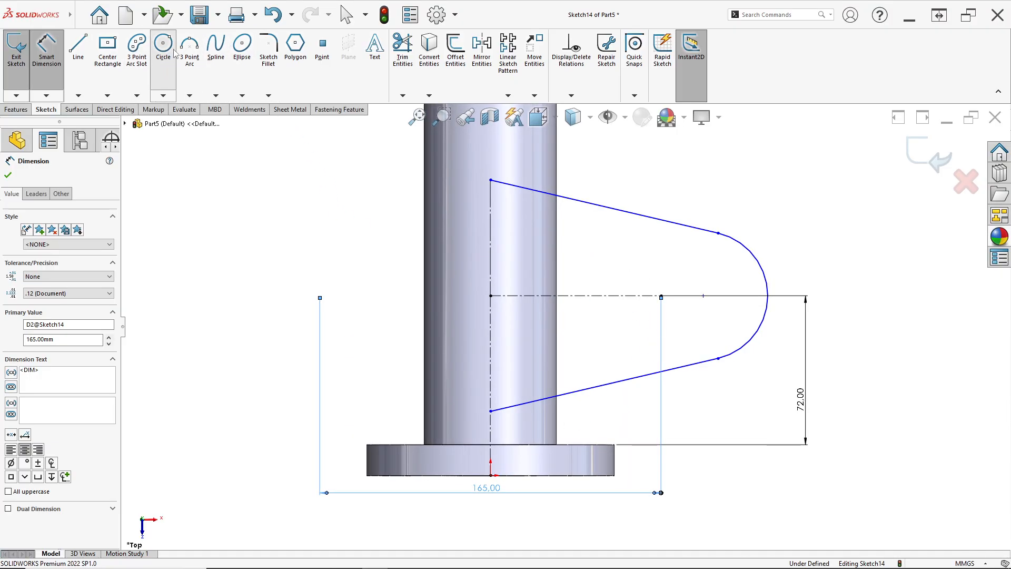
left_click(662, 296)
left_click(683, 316)
left_click(662, 295)
left_click(673, 339)
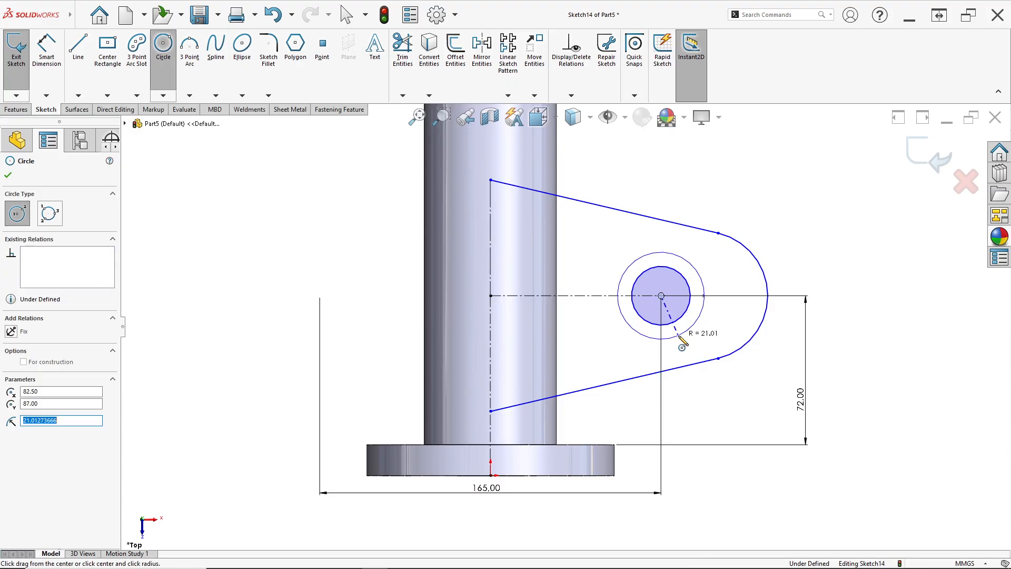
- Set the inner circle's diameter to 24 mm and the outer circle's diameter to 36 mm
left_click(51, 84)
left_click(690, 290)
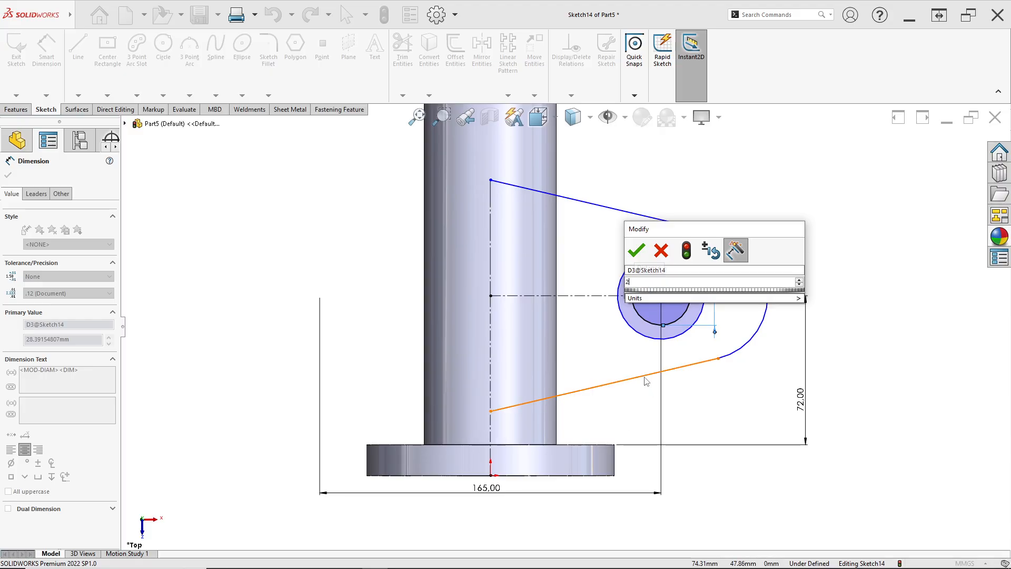
key("Return")
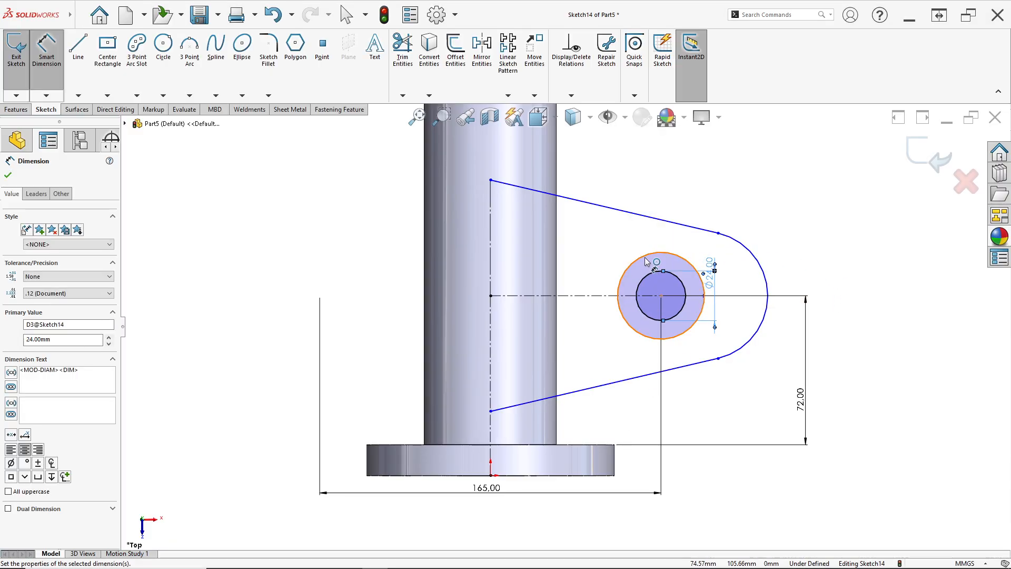
left_click(651, 255)
left_click(587, 257)
type("36")
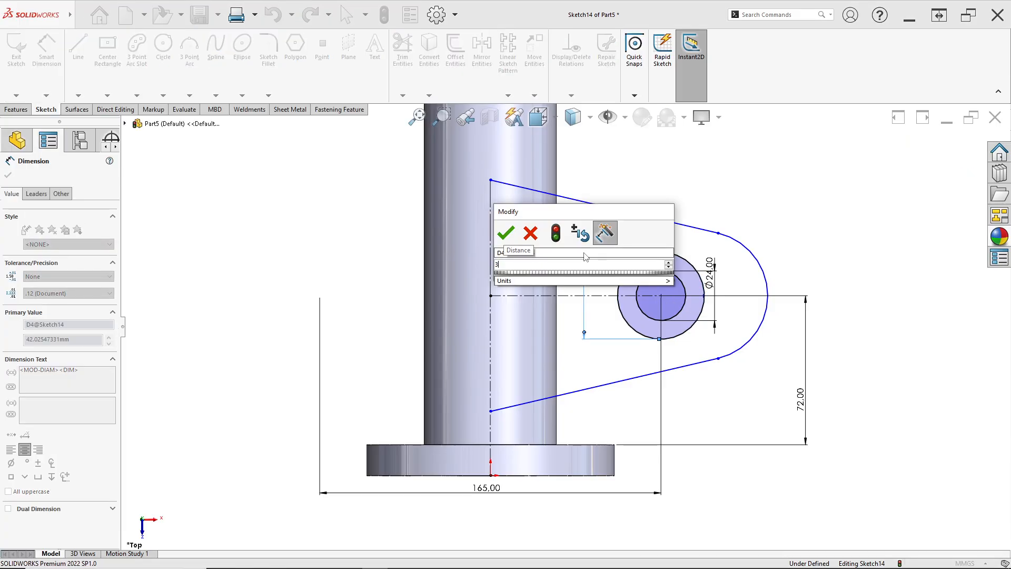
key("Return")
scroll(753, 312, "down", 2)
key("Escape")
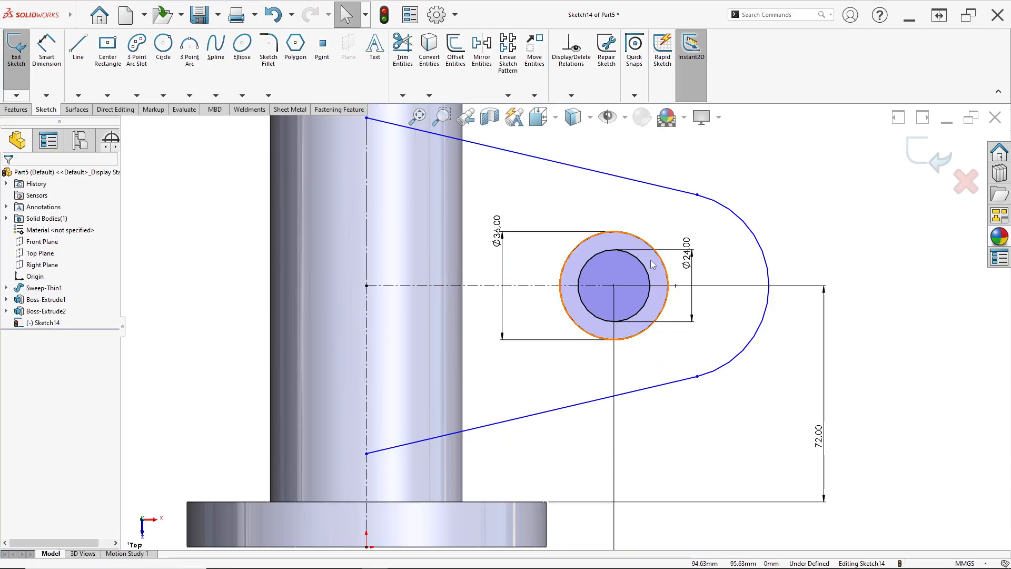
- Make the outline's end arc concentric with the 36 mm circle
scroll(670, 253, "down", 1)
left_click(771, 237)
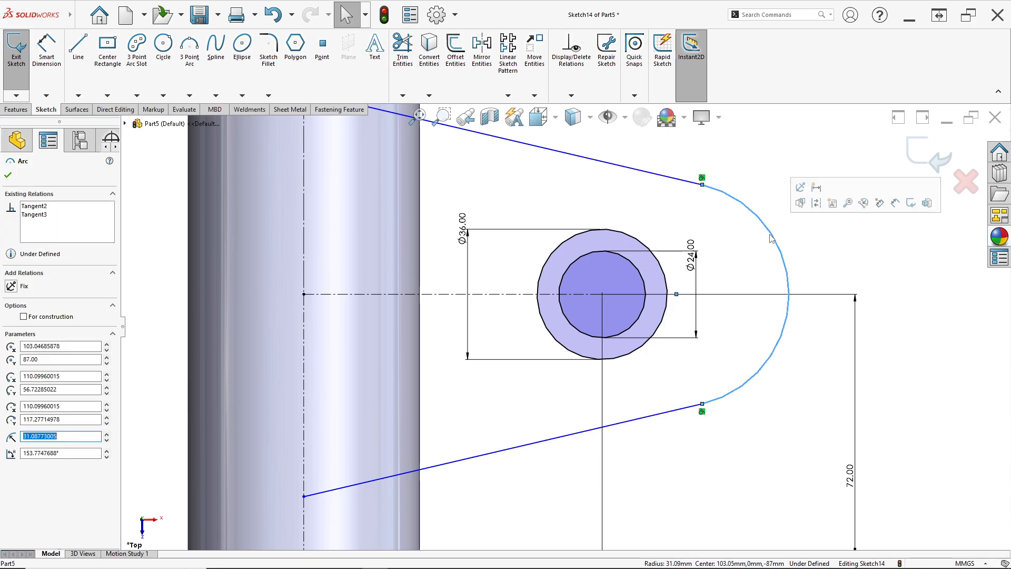
left_click(660, 266, "ctrl")
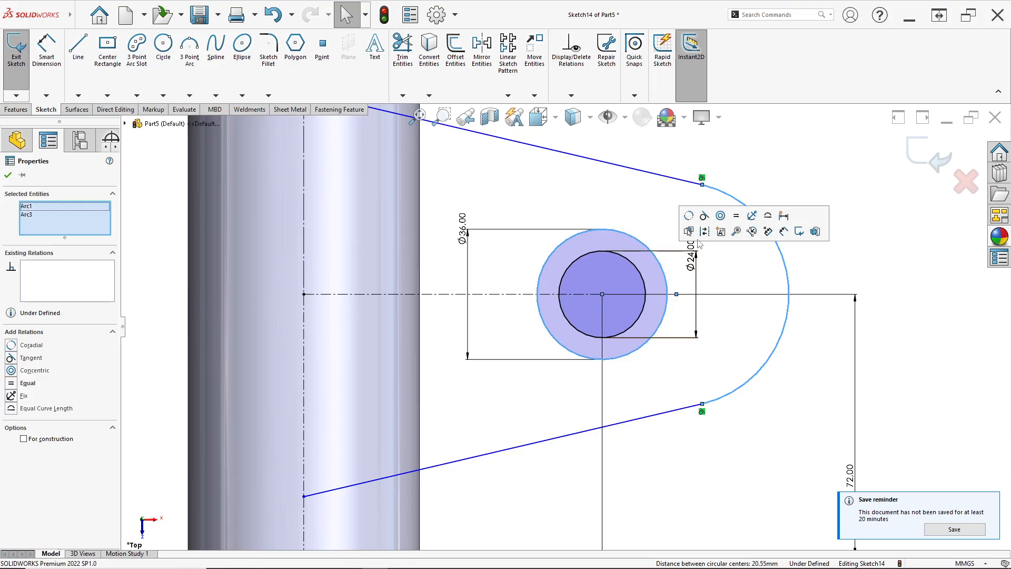
left_click(721, 217)
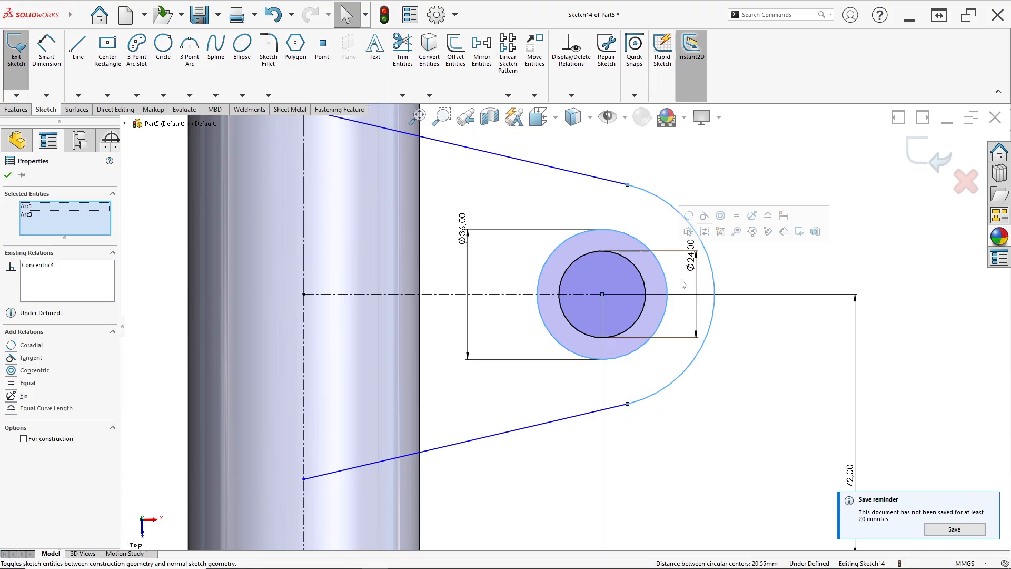
- Dimension the base outline's end arc with a radius of 45 mm
left_click(46, 50)
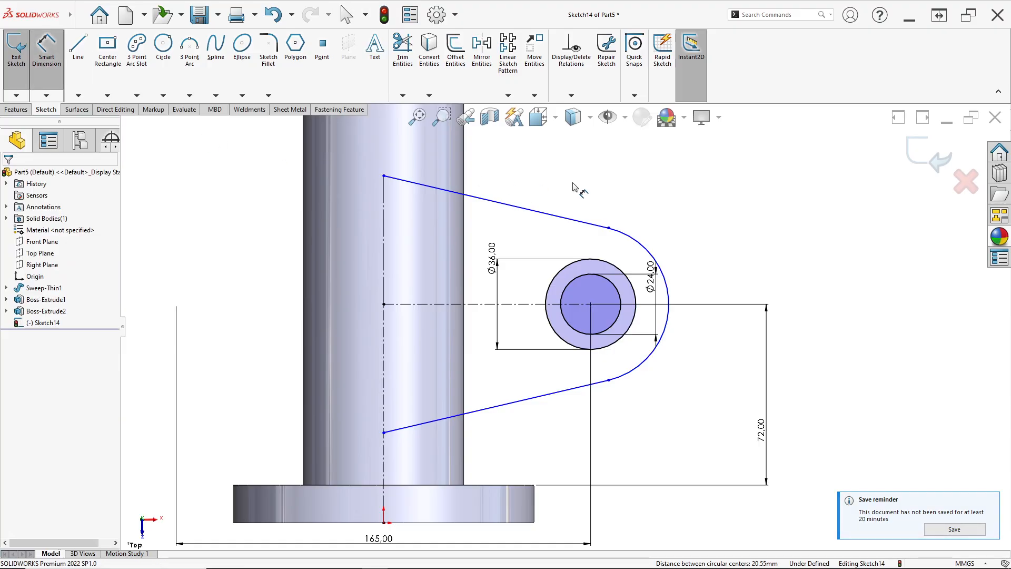
left_click(652, 254)
left_click(663, 230)
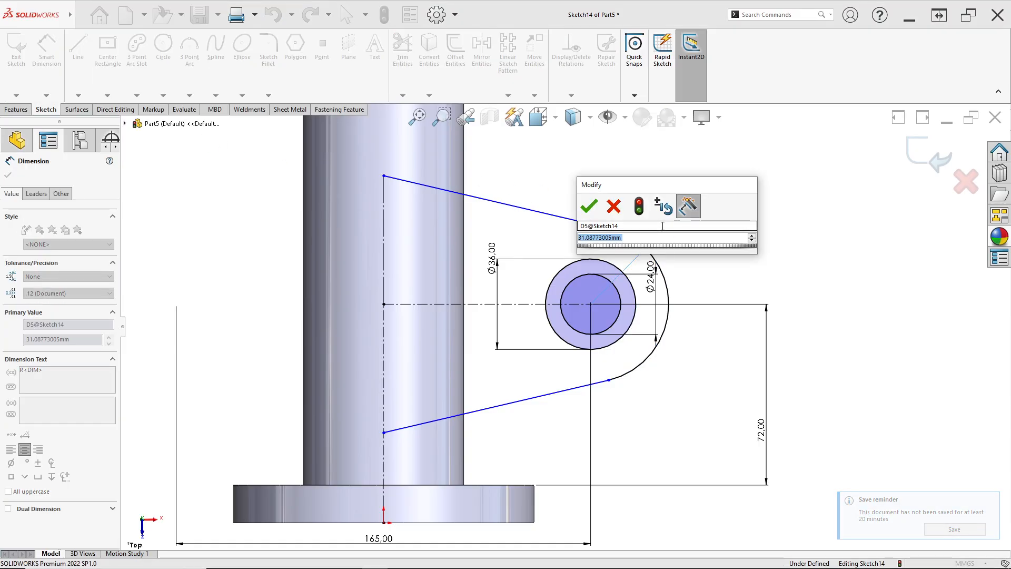
key("Return")
- Dimension the angle between the outline's two sloped lines at 40°, taking the value from the reference drawing
key("alt+Tab")
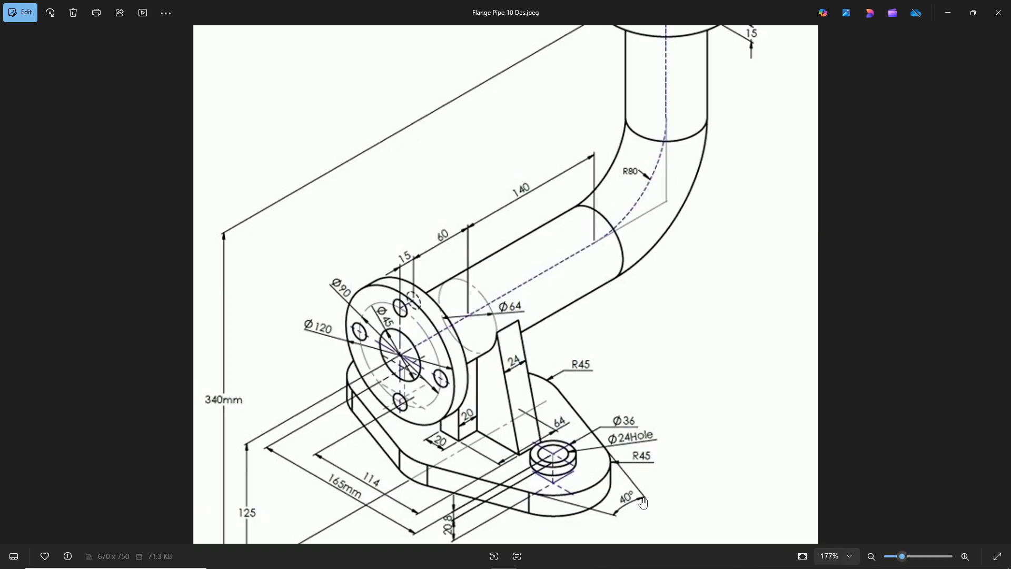
key("alt+Tab")
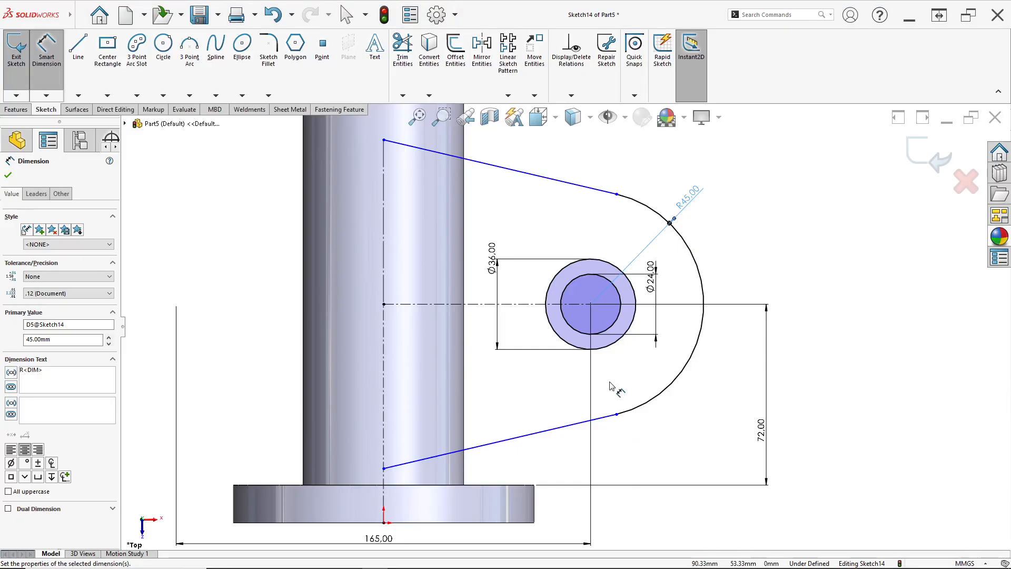
left_click(582, 187)
left_click(560, 428)
left_click(727, 341)
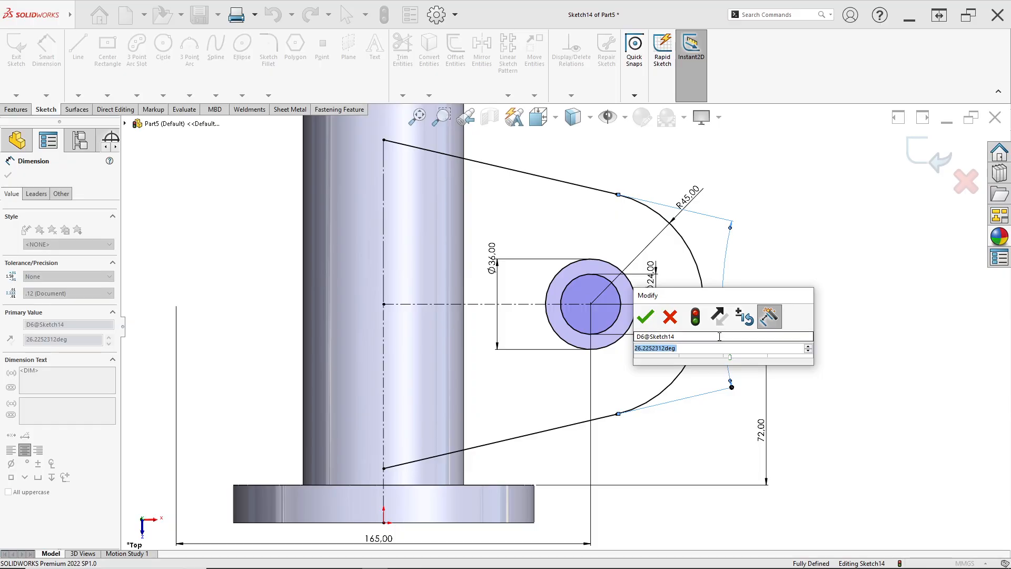
key("Return")
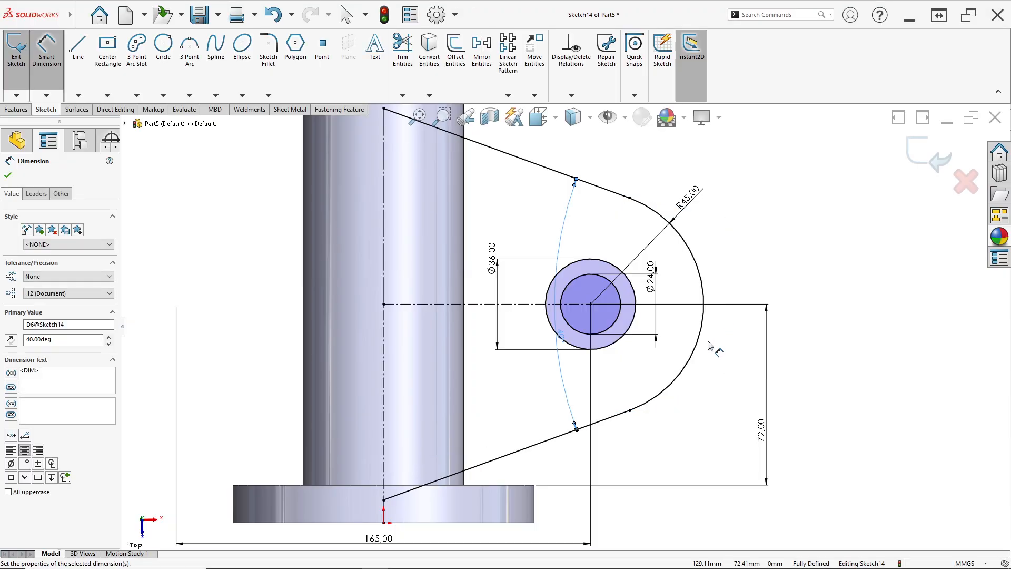
scroll(565, 326, "up", 3)
scroll(511, 361, "down", 2)
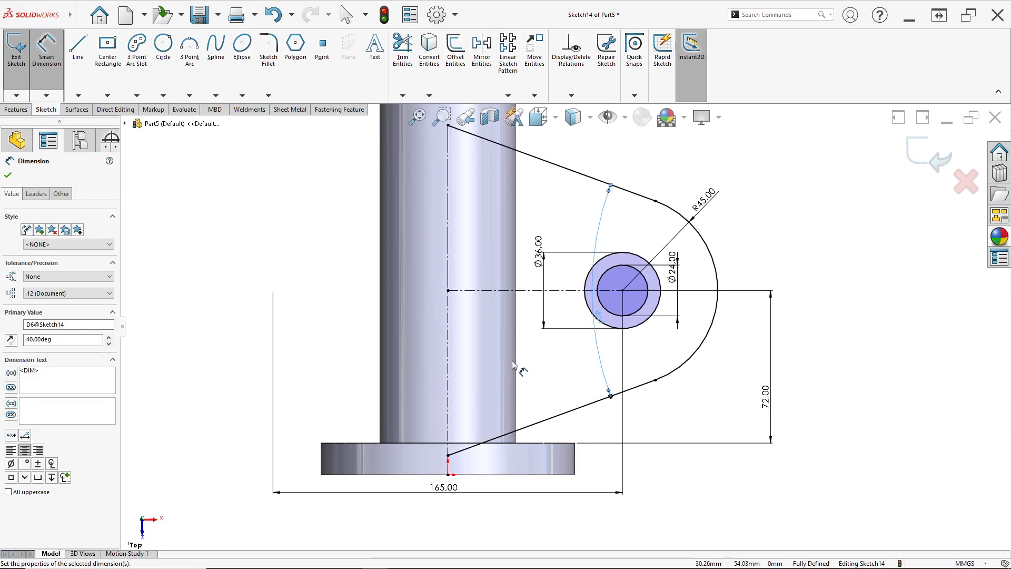
key("Escape")
- Make the end arc tangent to the two sloped lines at their shared endpoints
left_click(655, 200)
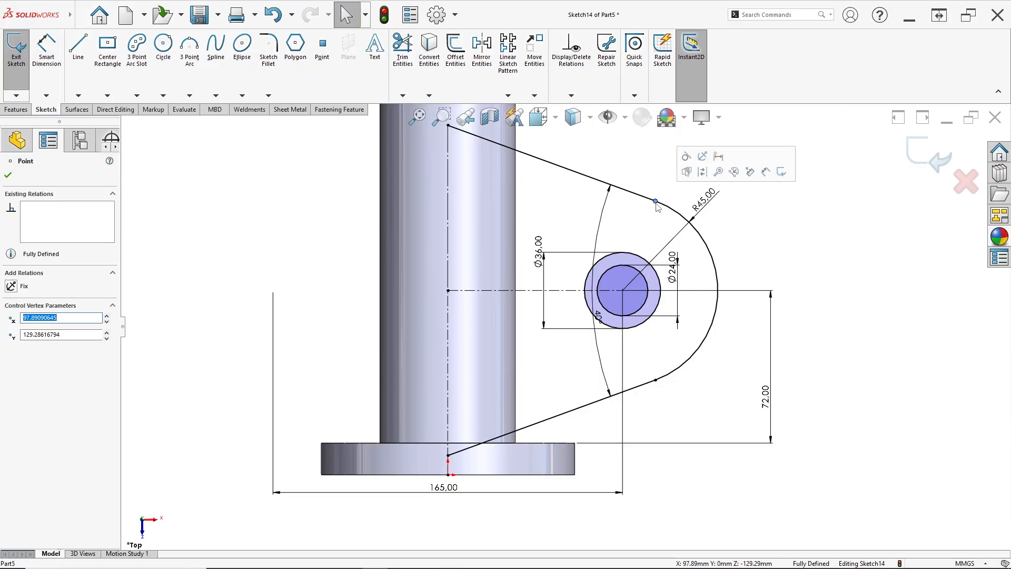
left_click(655, 380)
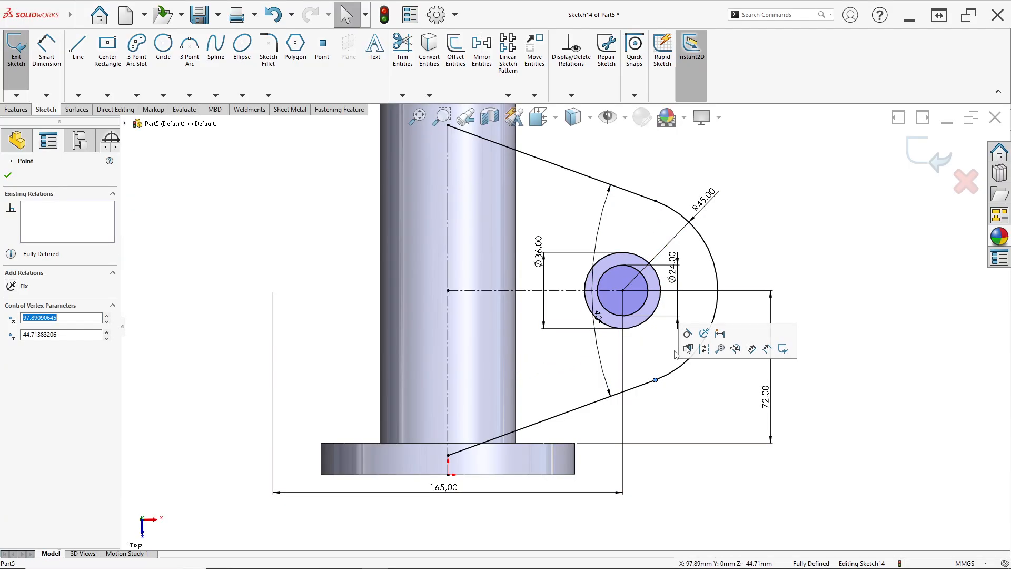
left_click(686, 335)
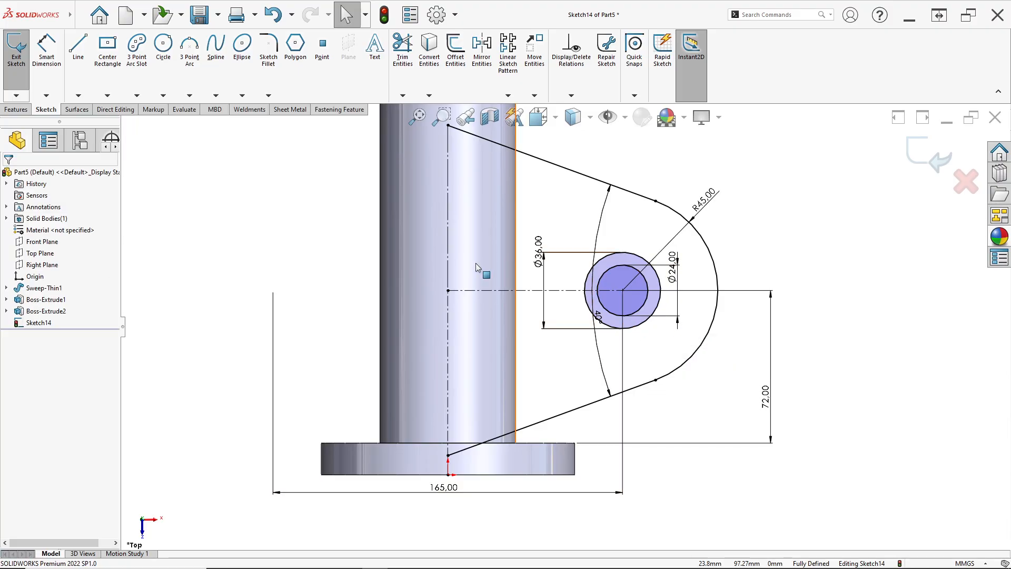
- Mirror the two sloped lines, the end arc and both concentric circles about the vertical centerline, keeping the originals
left_click(482, 52)
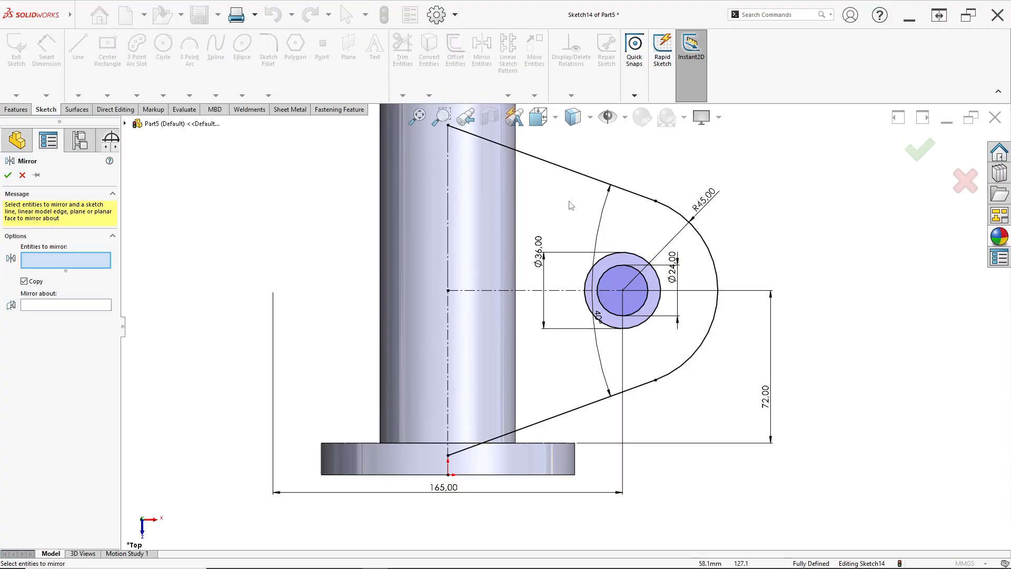
left_click(542, 159)
left_click(585, 404)
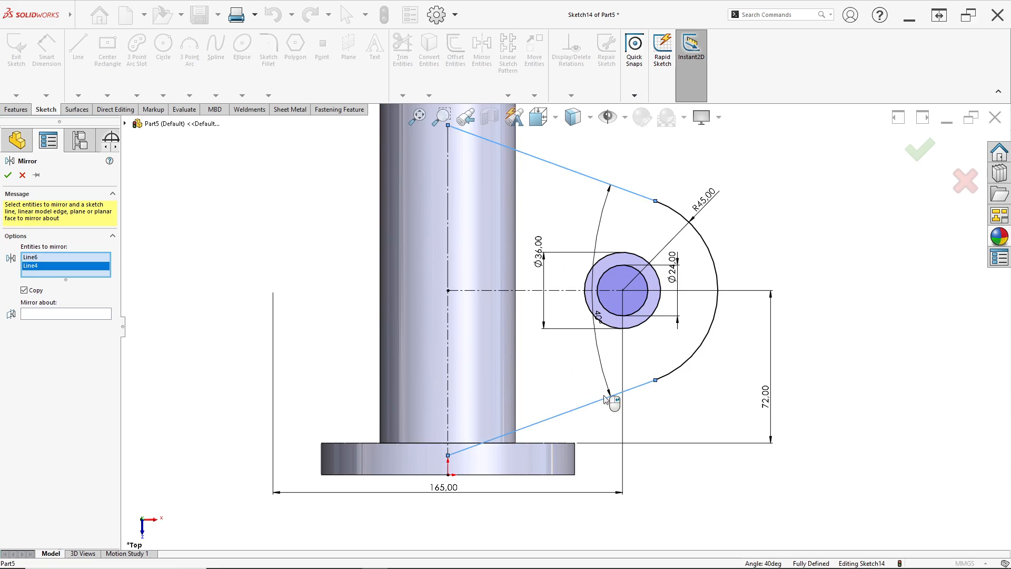
left_click(683, 370)
left_click(635, 330)
left_click(641, 309)
left_click(63, 341)
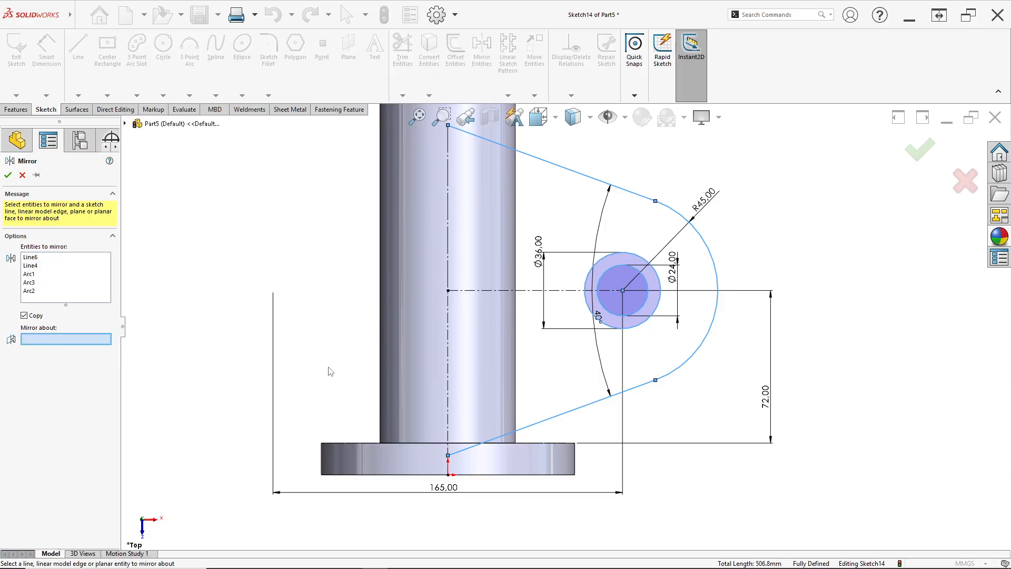
left_click(448, 367)
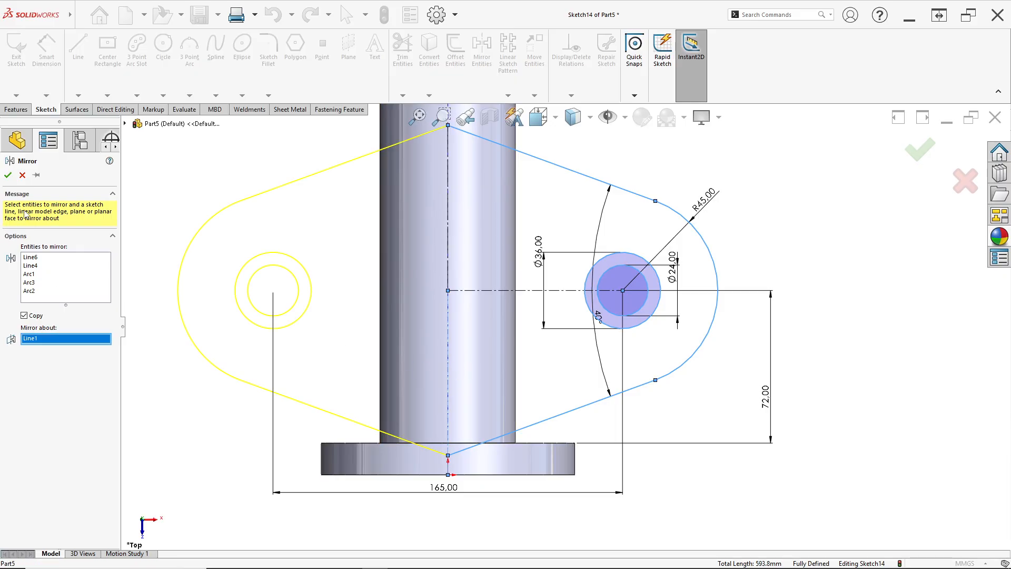
left_click(8, 174)
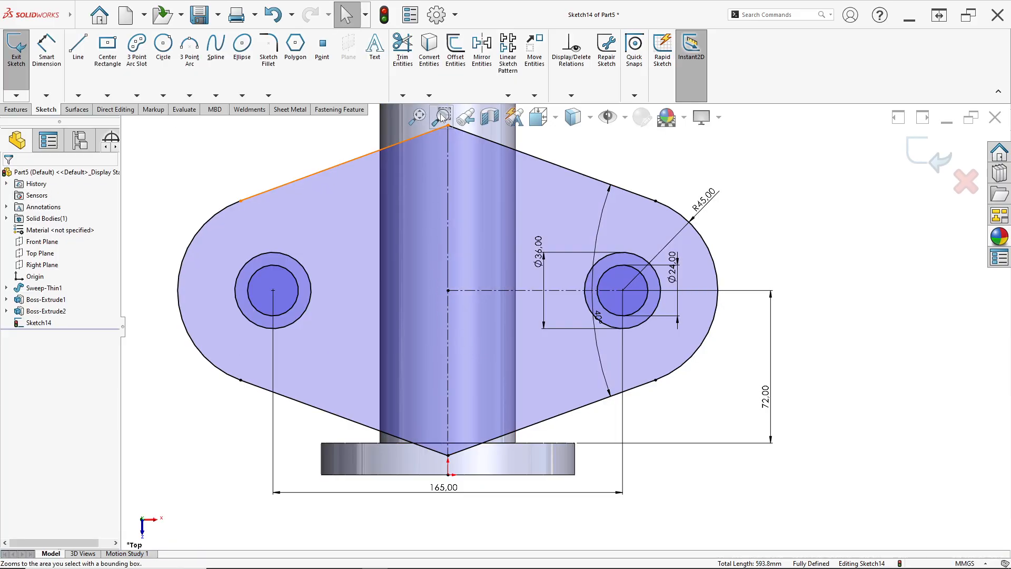
- Round the outline's upper and lower corners on the vertical centerline with 45 mm sketch fillets, following the reference drawing
key("alt+Tab")
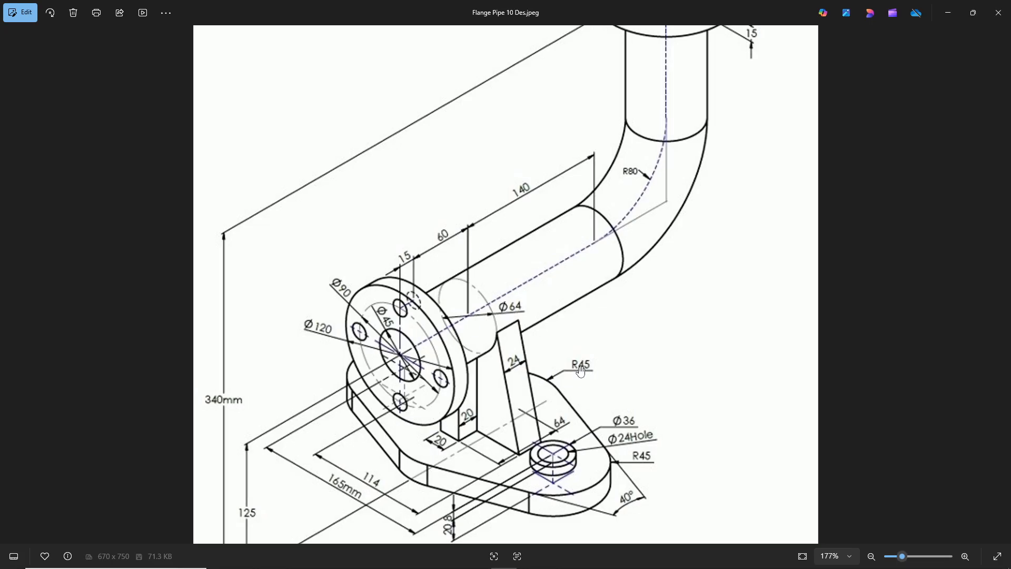
key("alt+Tab")
left_click(268, 57)
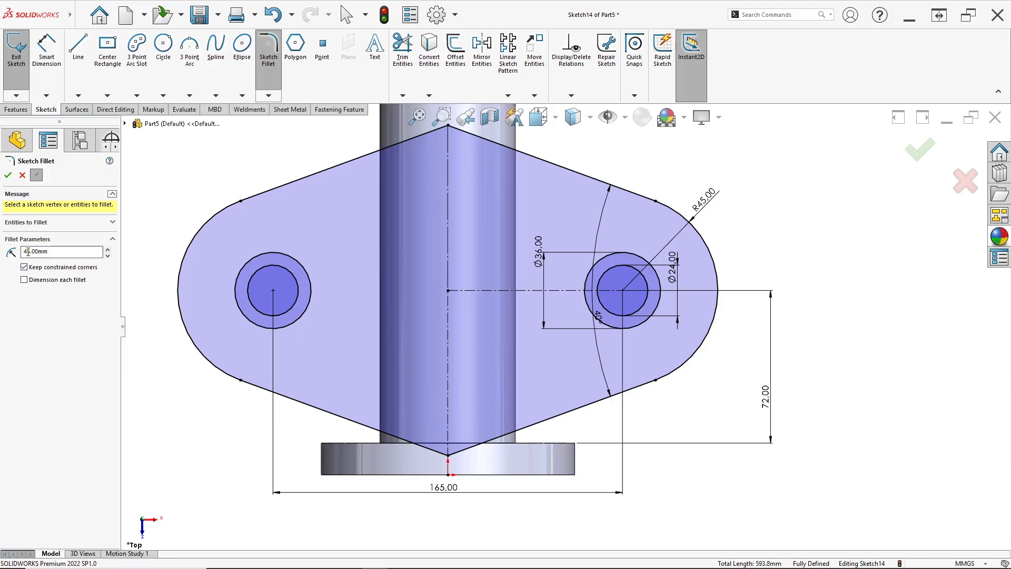
key("z")
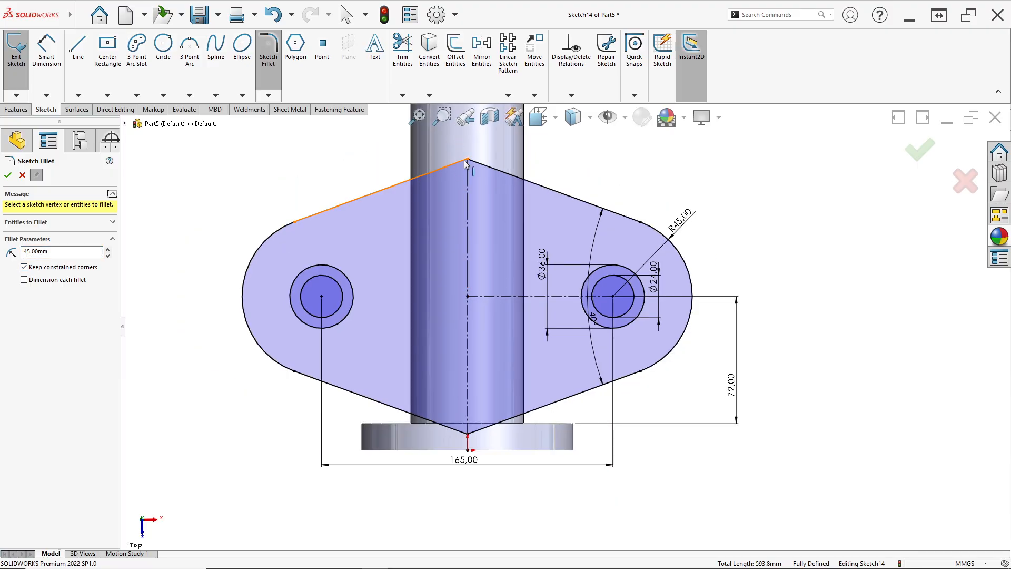
left_click(467, 160)
left_click(467, 436)
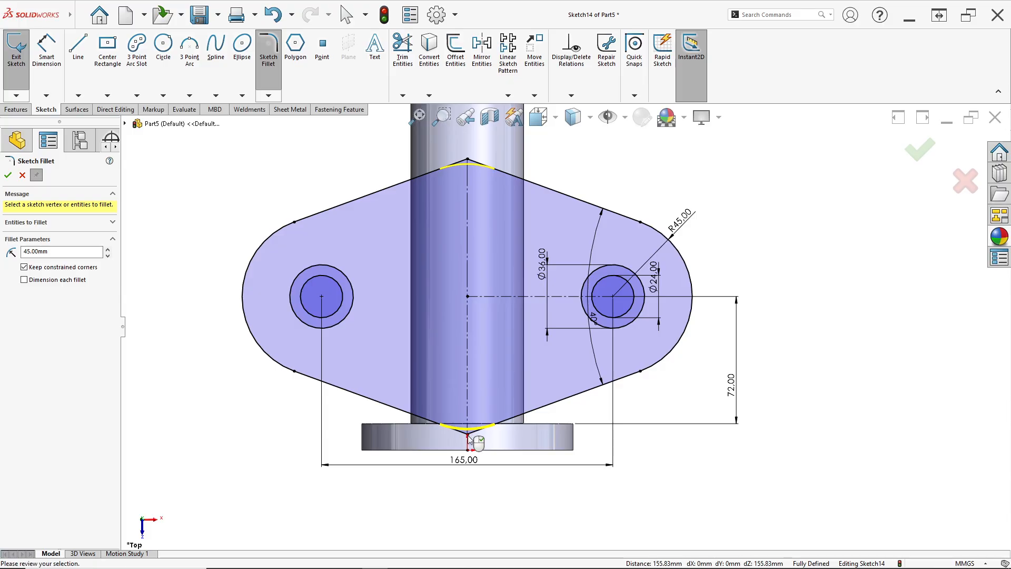
left_click(8, 175)
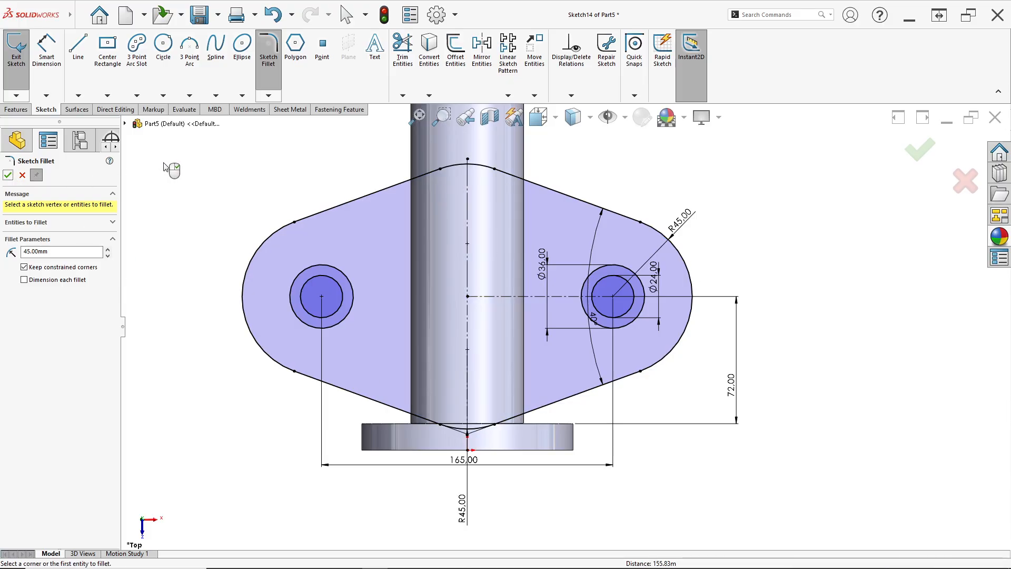
scroll(558, 316, "up", 3)
scroll(511, 349, "down", 2)
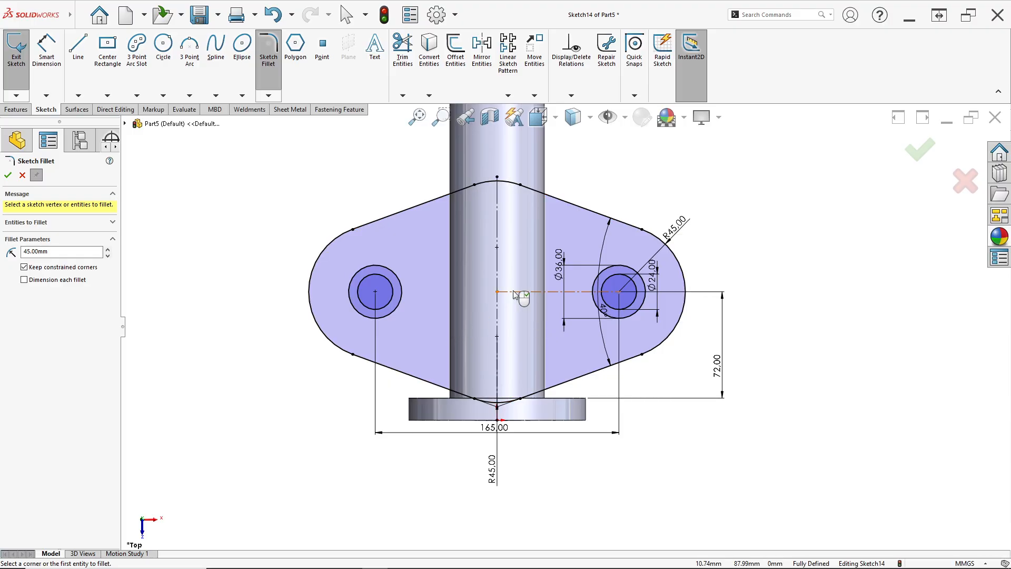
left_click(8, 175)
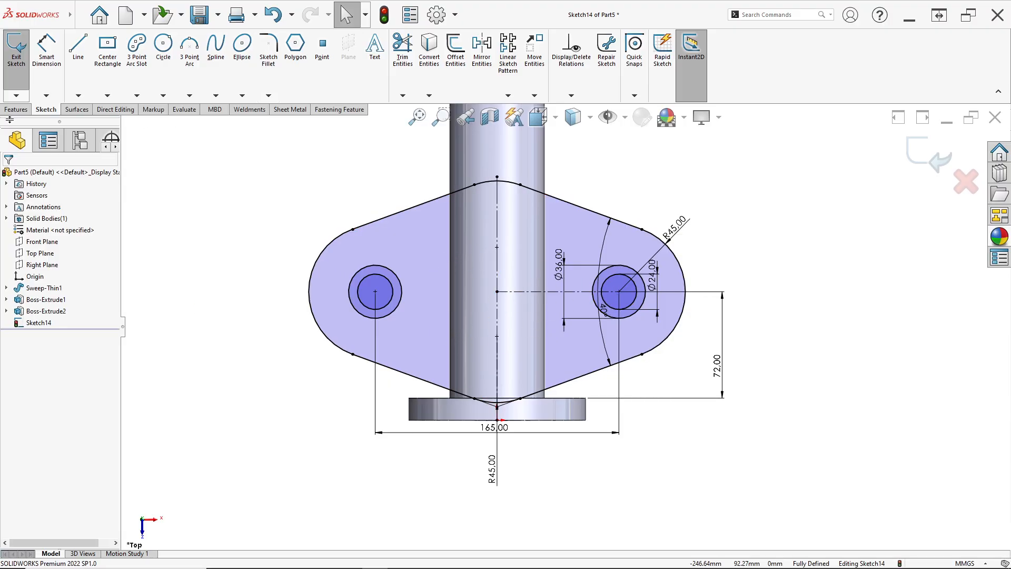
- Start a boss extrude of the base sketch with the plate region and both rings between the 24 mm and 36 mm circles as contours
left_click(16, 109)
left_click(19, 48)
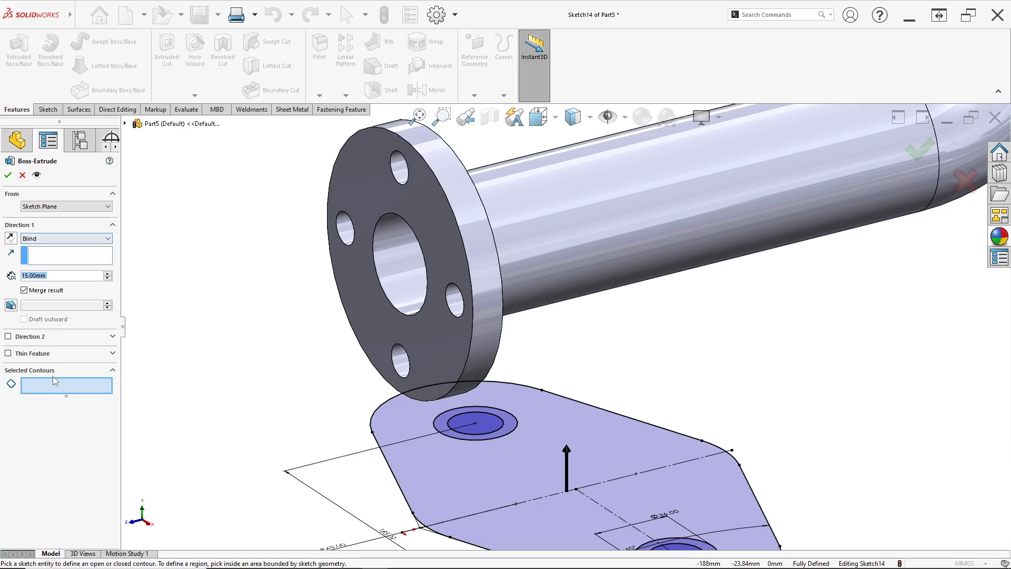
left_click(48, 384)
scroll(451, 434, "up", 2)
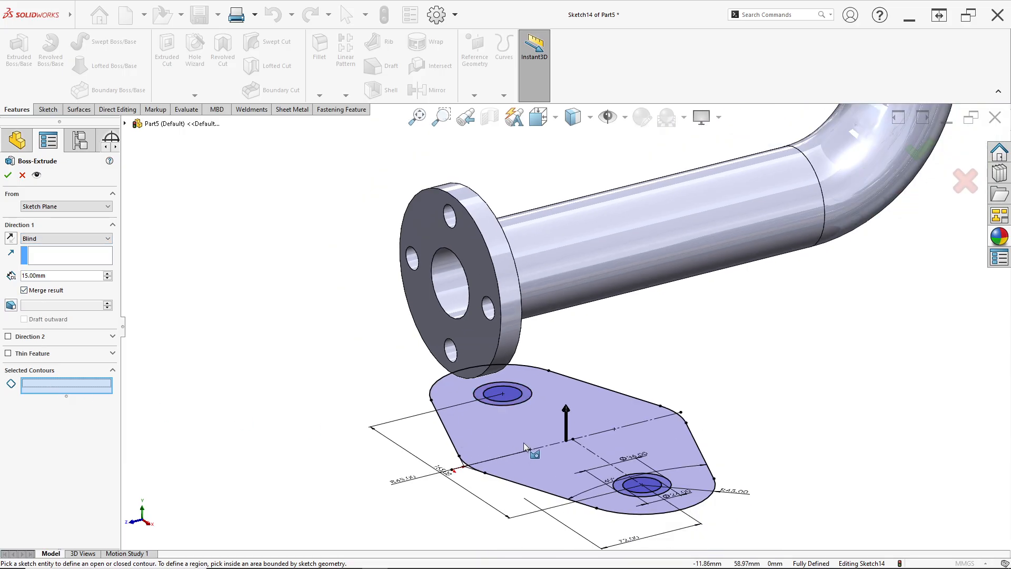
scroll(536, 452, "down", 2)
left_click(541, 455)
scroll(698, 461, "down", 3)
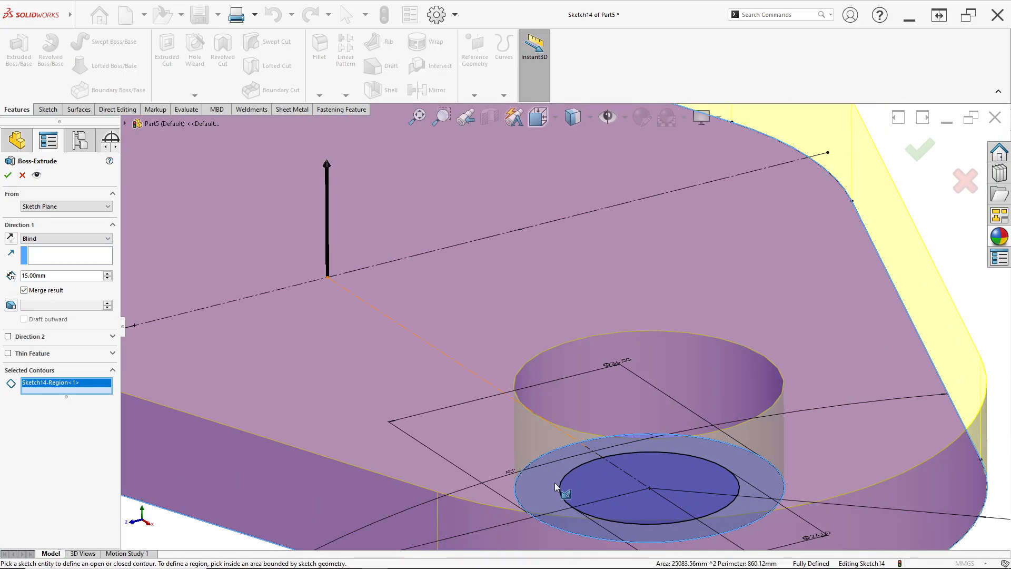
left_click(543, 487)
scroll(464, 358, "up", 2)
scroll(337, 242, "down", 3)
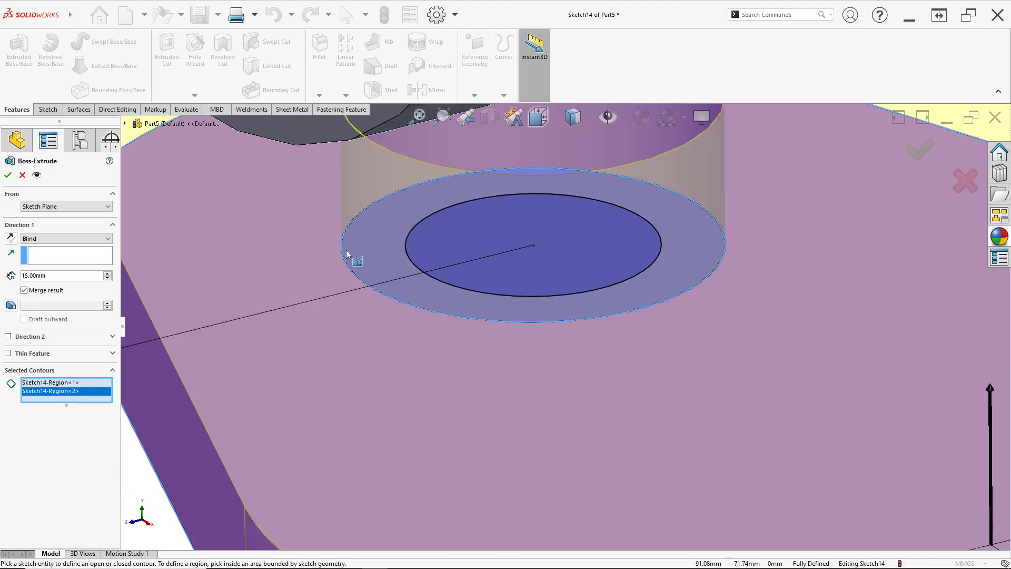
left_click(357, 257)
scroll(504, 350, "up", 2)
scroll(504, 346, "up", 2)
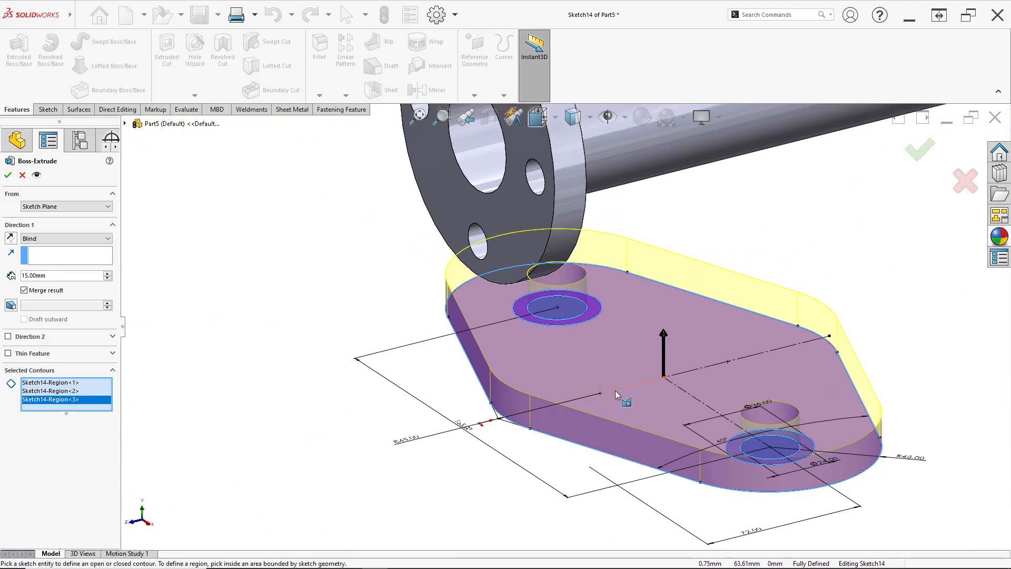
- Check the base thickness in the reference drawing and complete the blind extrusion at 20 mm
key("alt+Tab")
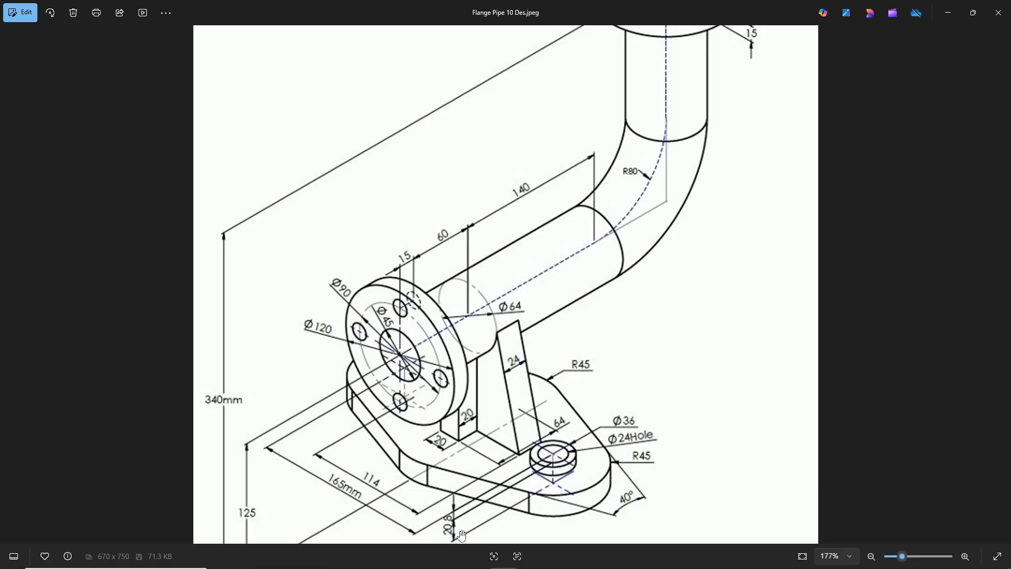
key("alt+Tab")
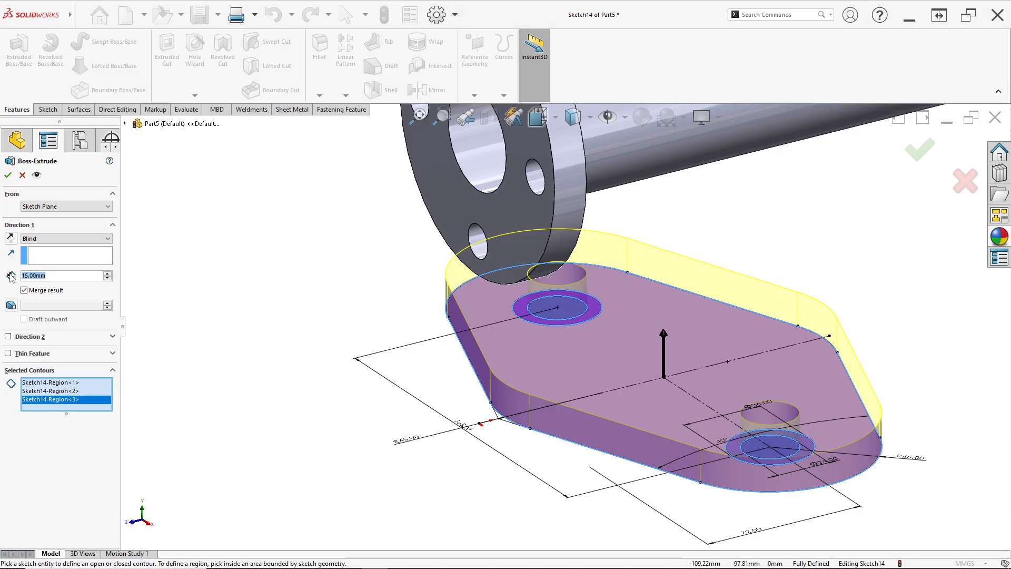
type("0")
key("Return")
left_click(7, 175)
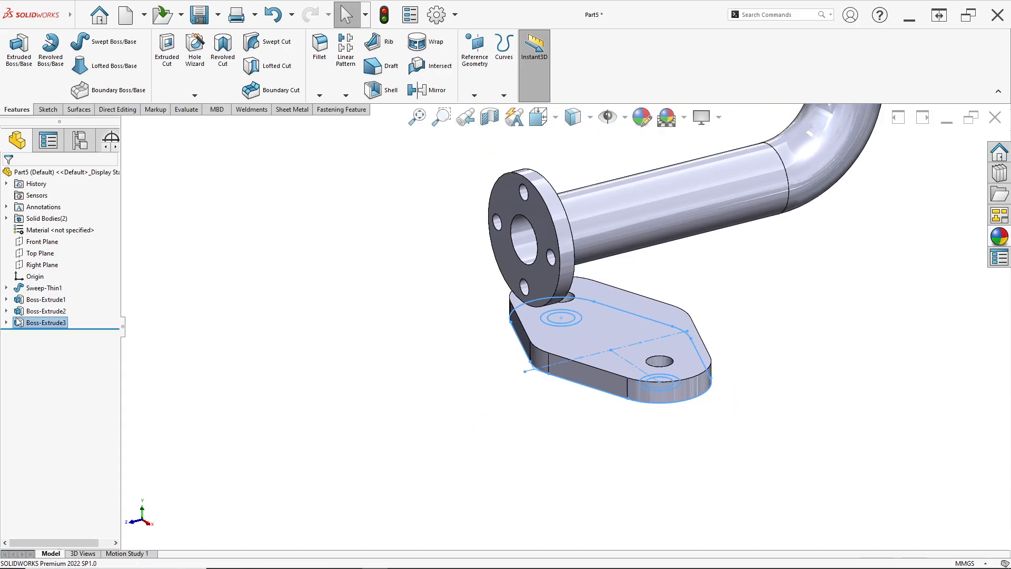
- Start a boss extrude reusing the base sketch, with both rings between the 24 mm and 36 mm circles as contours
left_click(6, 322)
left_click(49, 335)
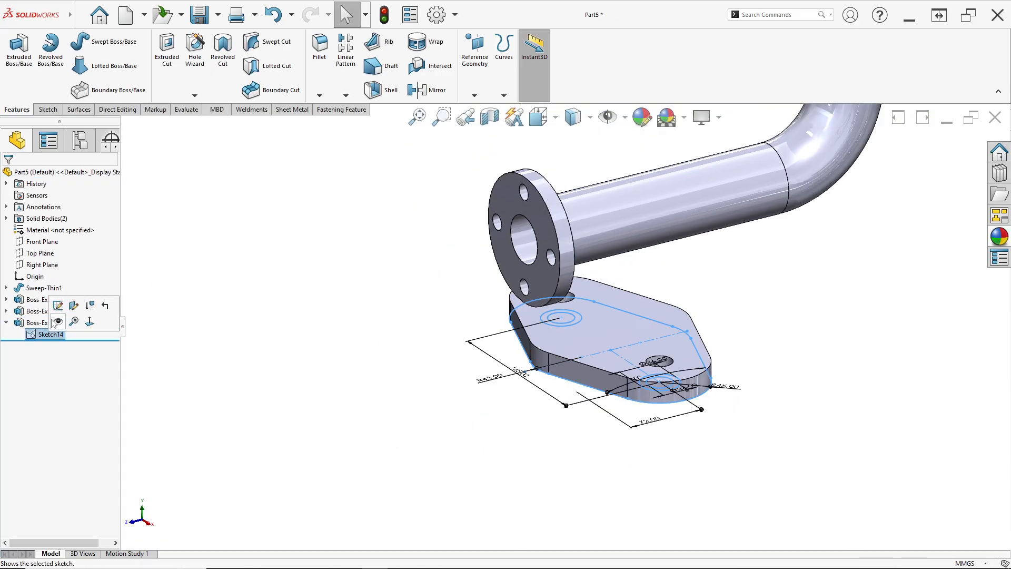
left_click(23, 89)
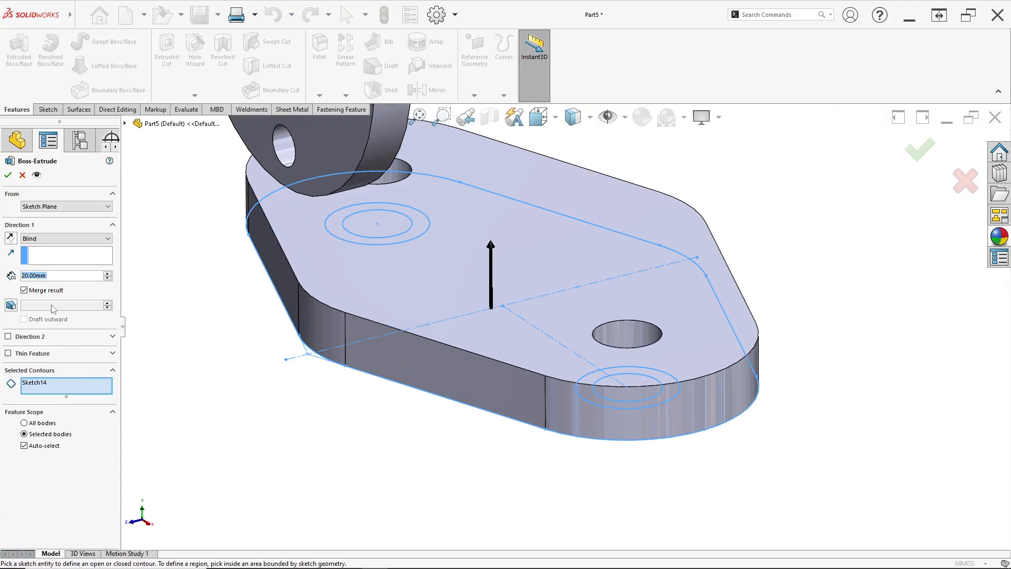
right_click(45, 389)
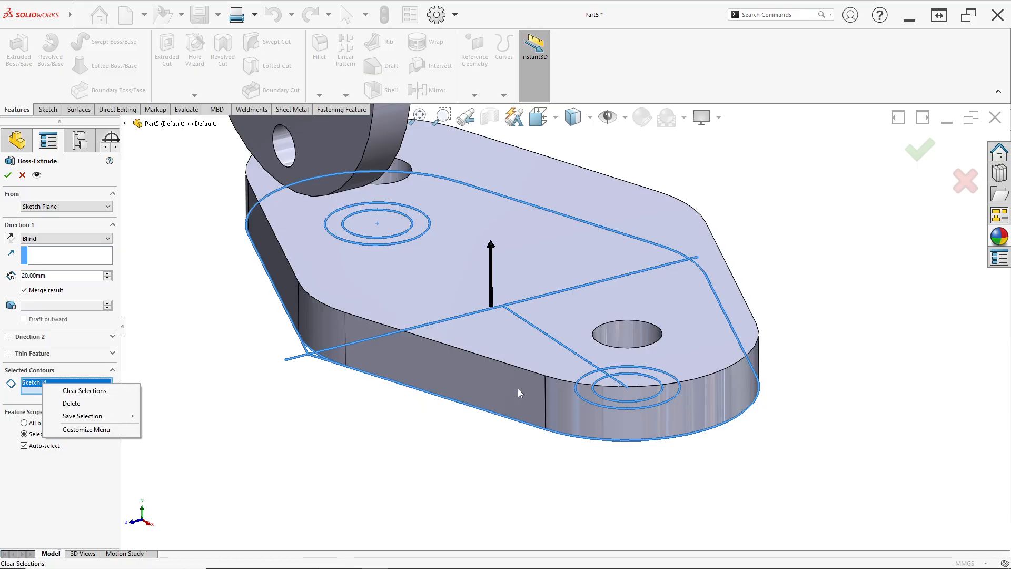
left_click(587, 395)
scroll(342, 248, "down", 5)
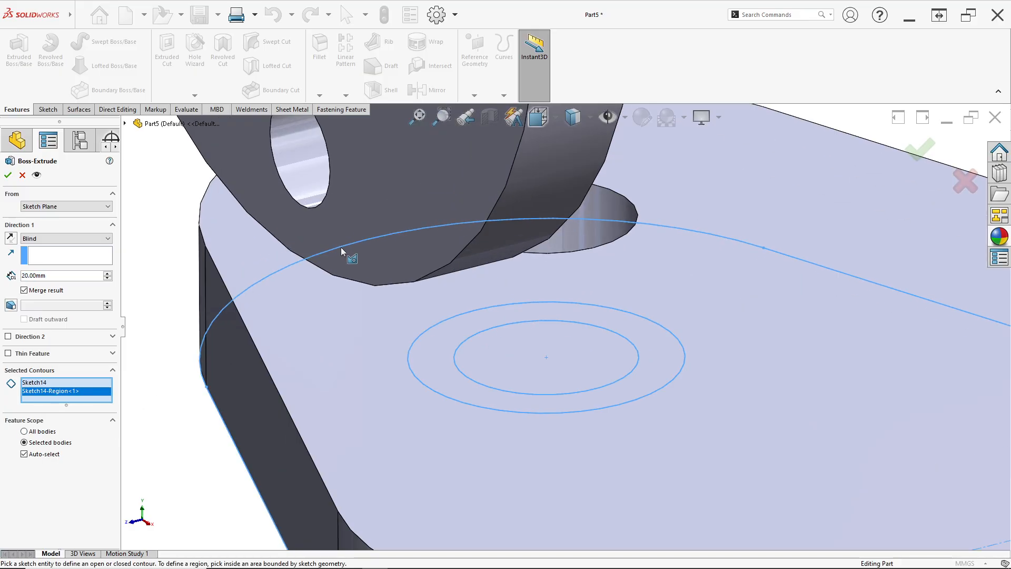
left_click(443, 371)
- Check the ring height in the reference drawing and complete the blind extrusion of both rings at 28 mm
key("alt+Tab")
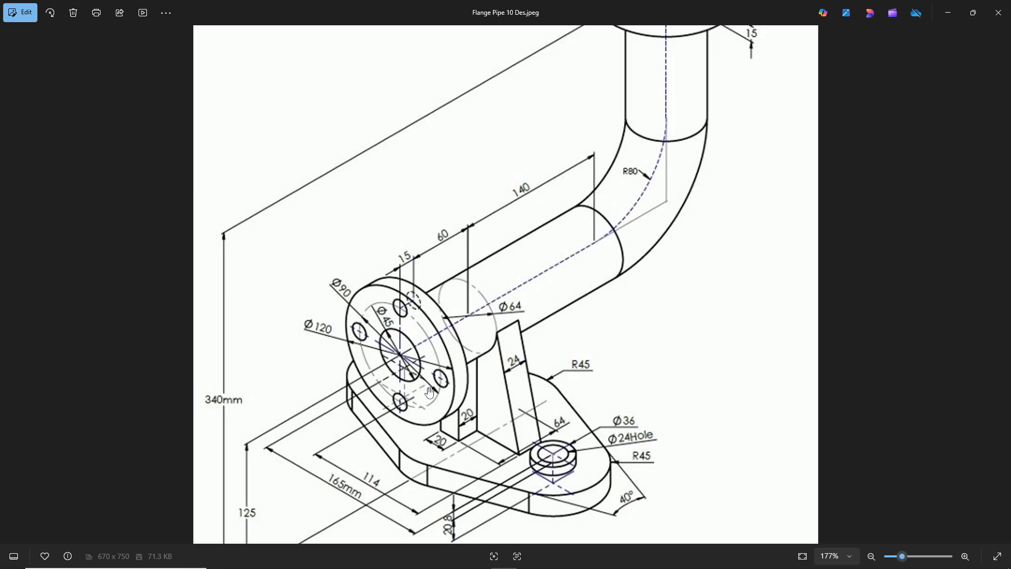
scroll(527, 484, "up", 2)
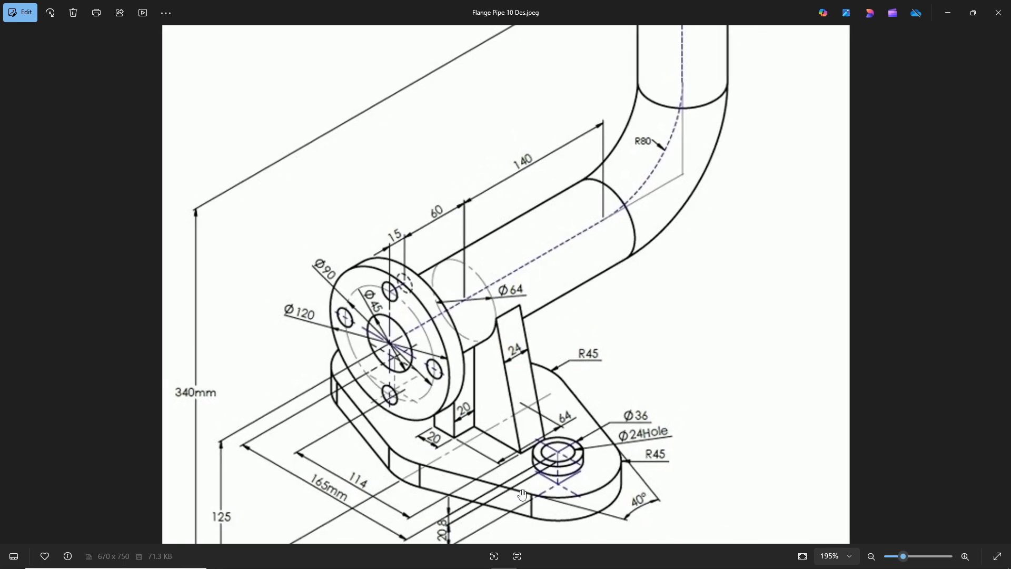
scroll(463, 527, "down", 1)
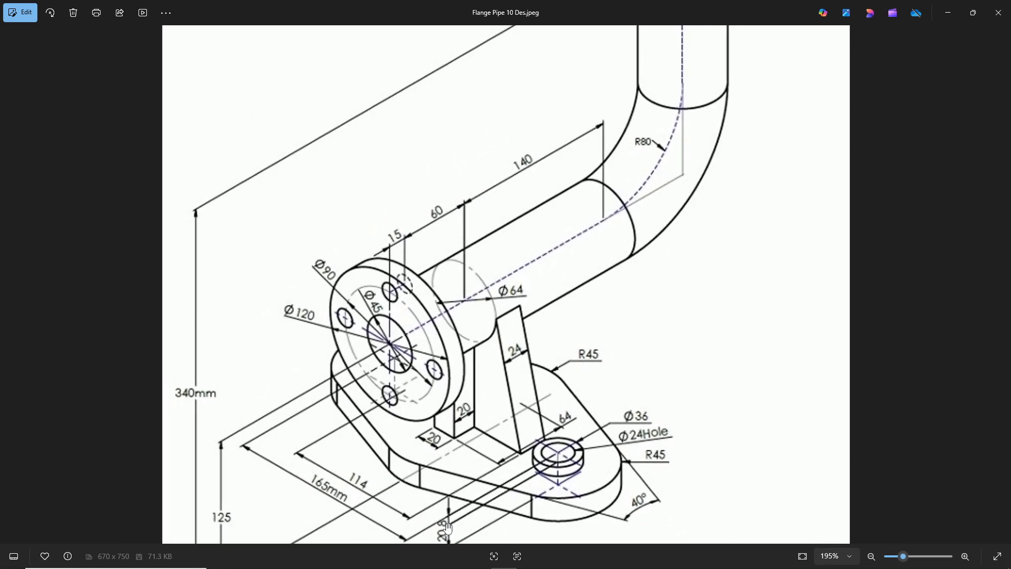
key("alt+Tab")
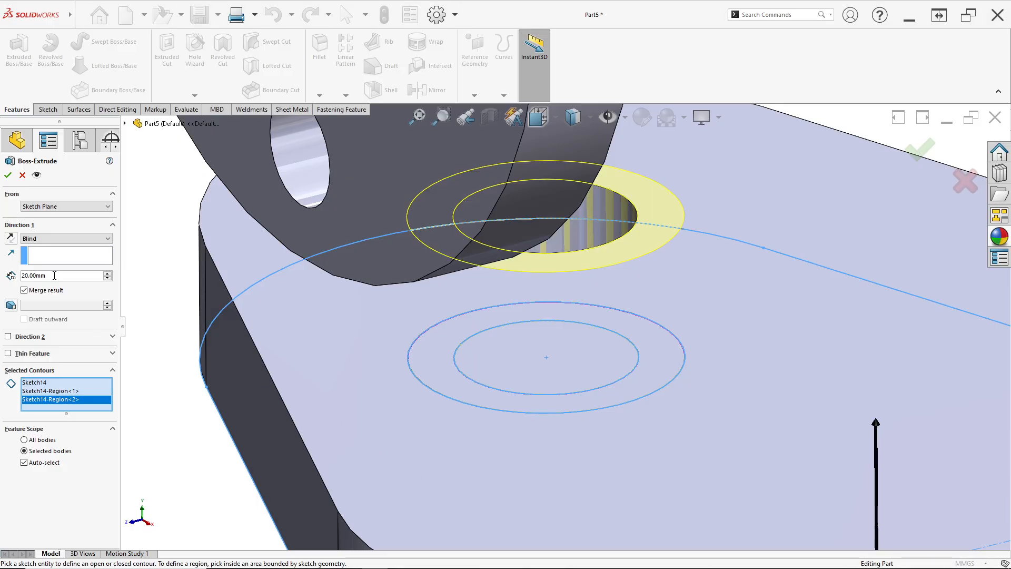
type("28")
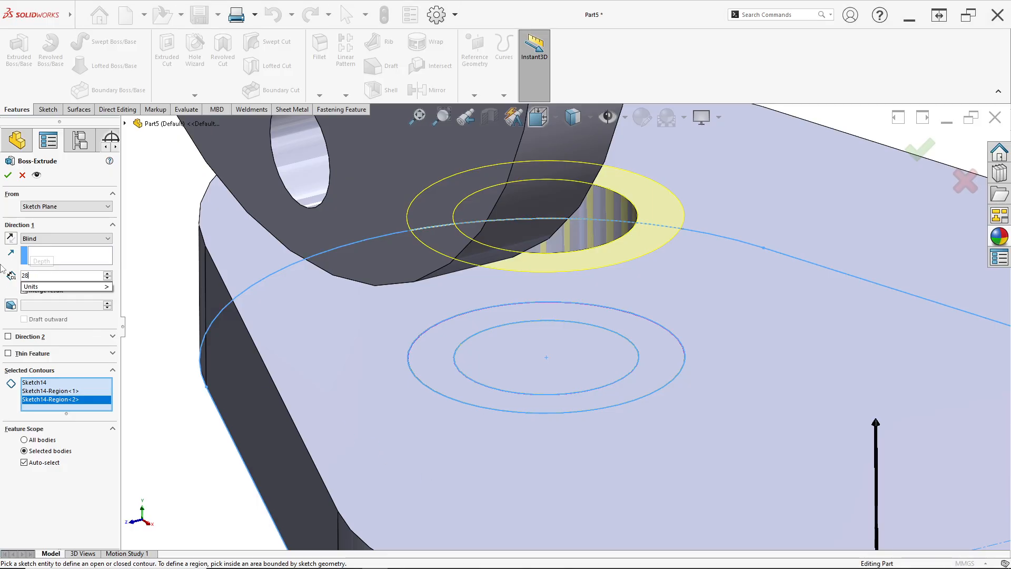
key("Return")
left_click(8, 175)
- Sketch a center rectangle about 22 mm wide and 71 mm long on the base plate's upper face, midway between the two rings
scroll(596, 372, "up", 4)
scroll(495, 395, "up", 3)
scroll(603, 332, "down", 3)
key("alt+Tab")
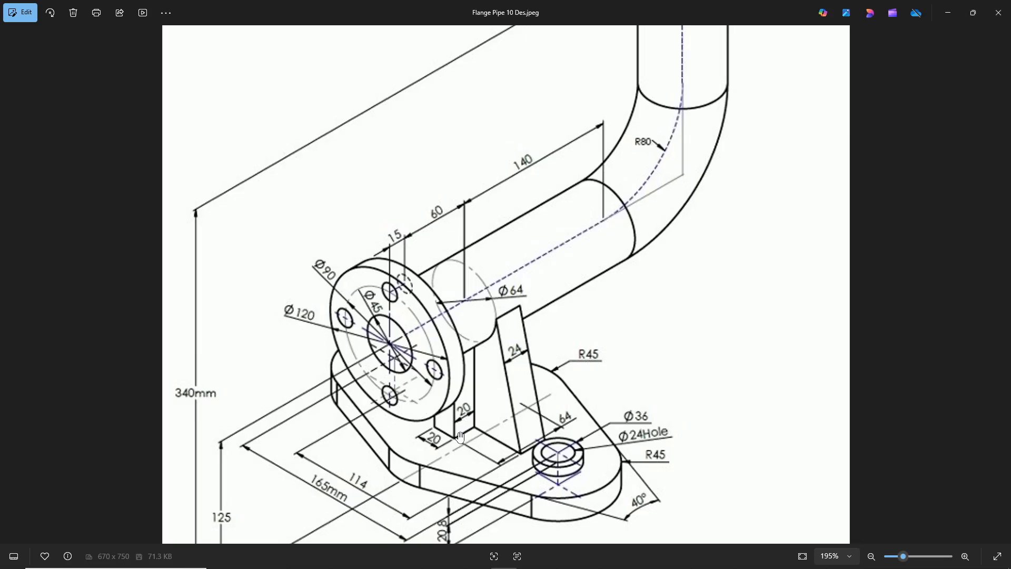
key("alt+Tab")
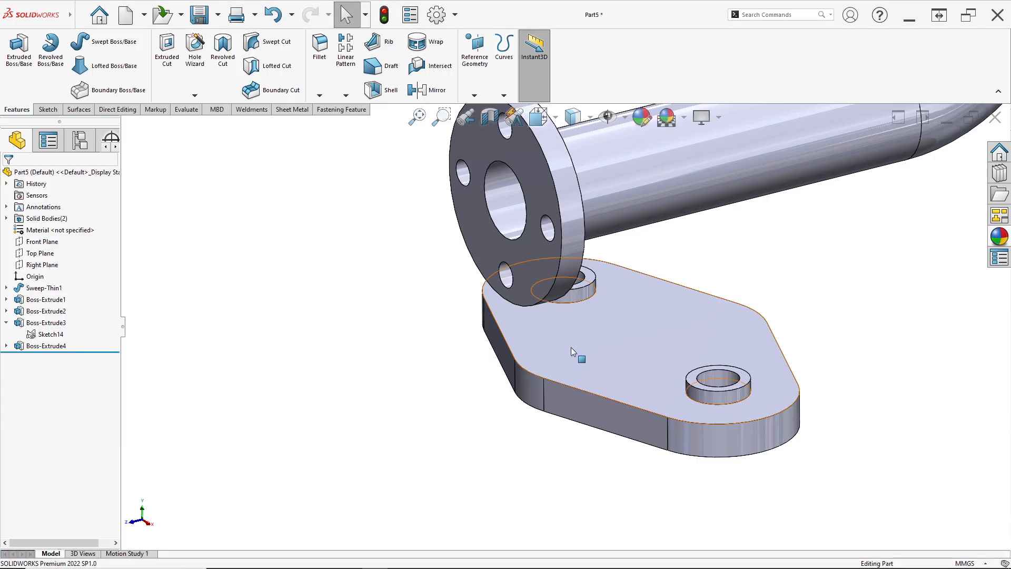
right_click(605, 344)
left_click(617, 318)
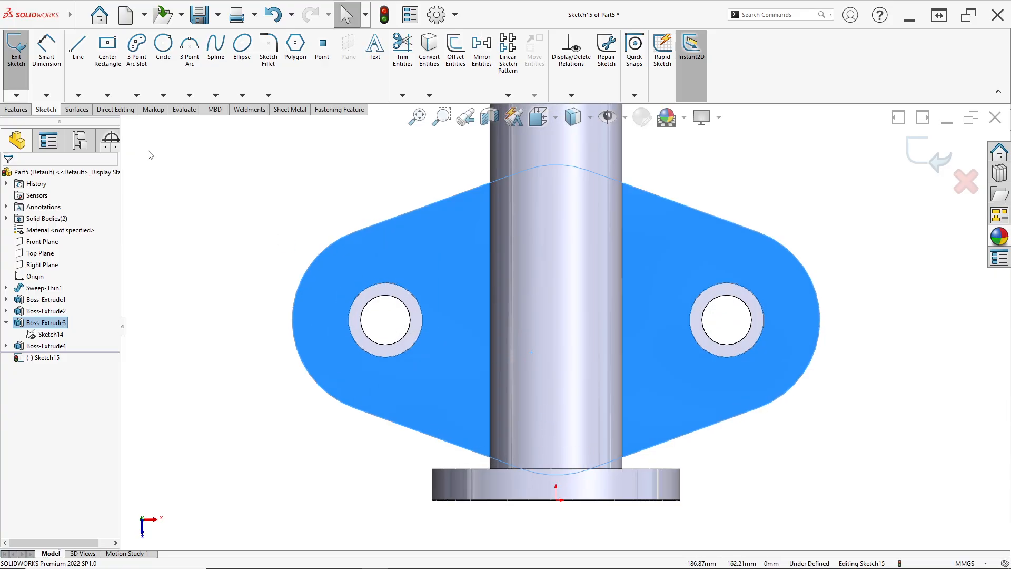
left_click(109, 47)
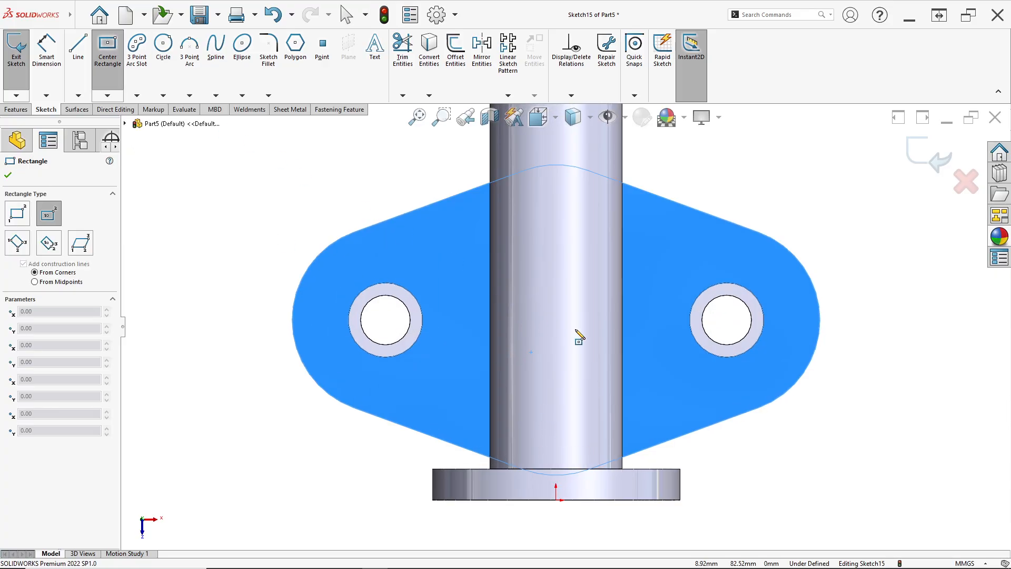
left_click(556, 316)
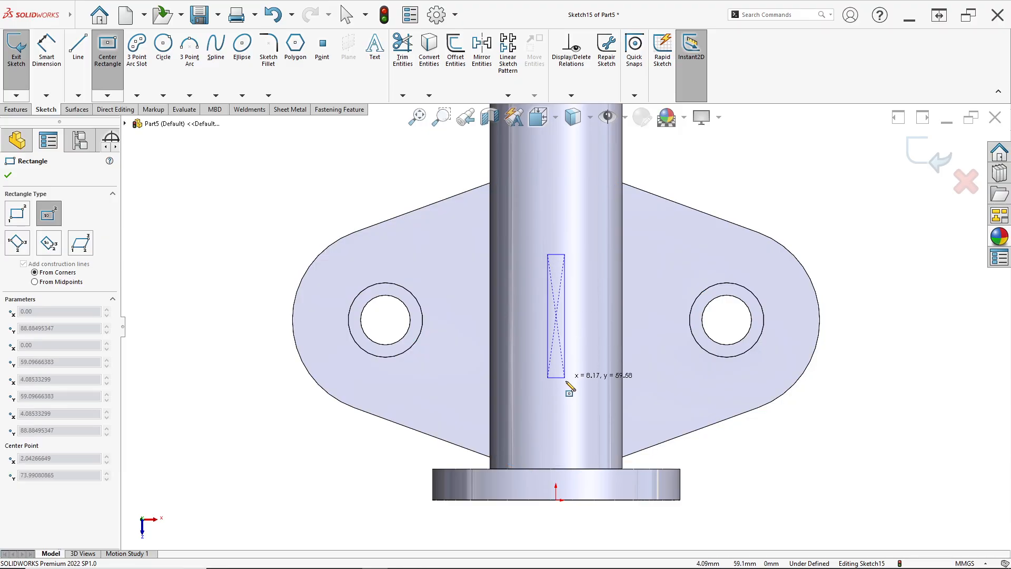
left_click(580, 390)
key("Escape")
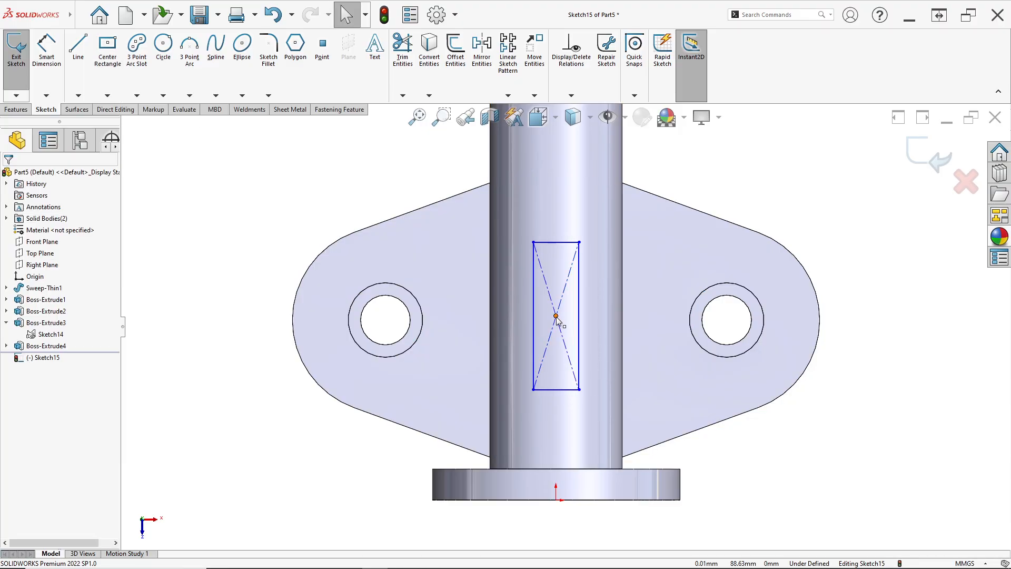
- Align the rectangle's center vertically with the origin and set its distance from the flange's inner edge to 72 mm
left_click(556, 316)
left_click(557, 499, "ctrl")
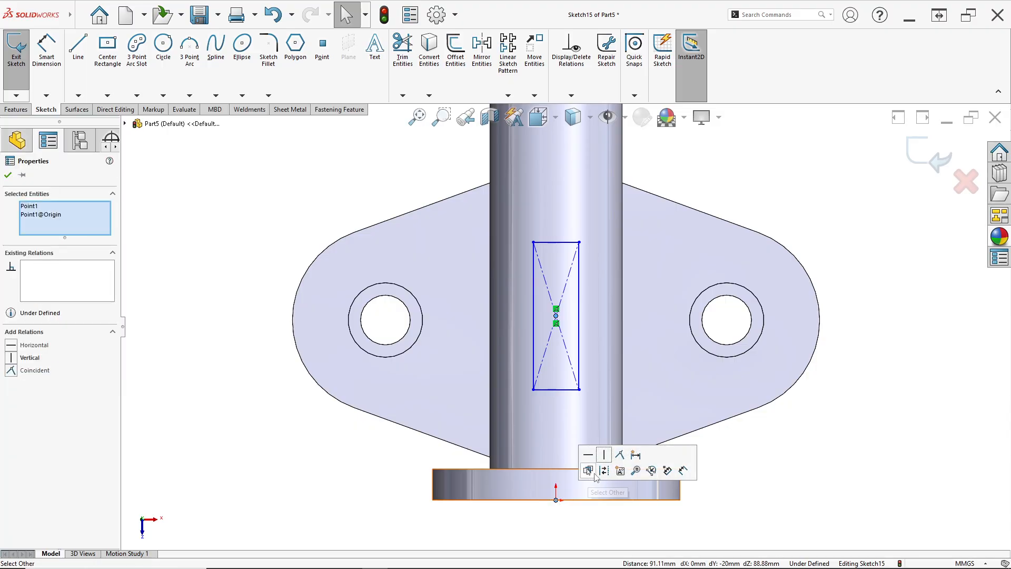
left_click(605, 456)
key("d")
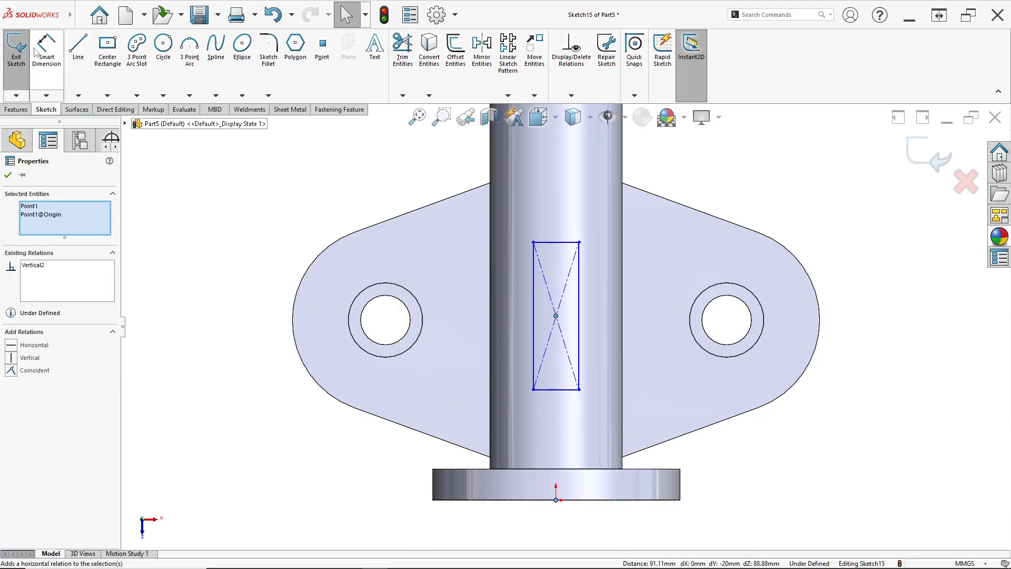
left_click(556, 316)
left_click(607, 469)
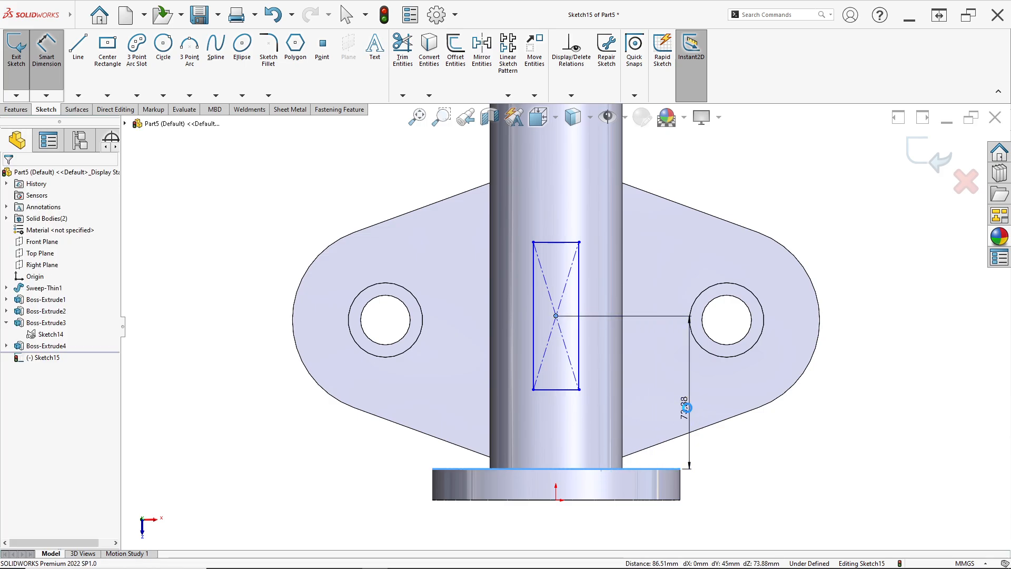
left_click(686, 407)
type("72")
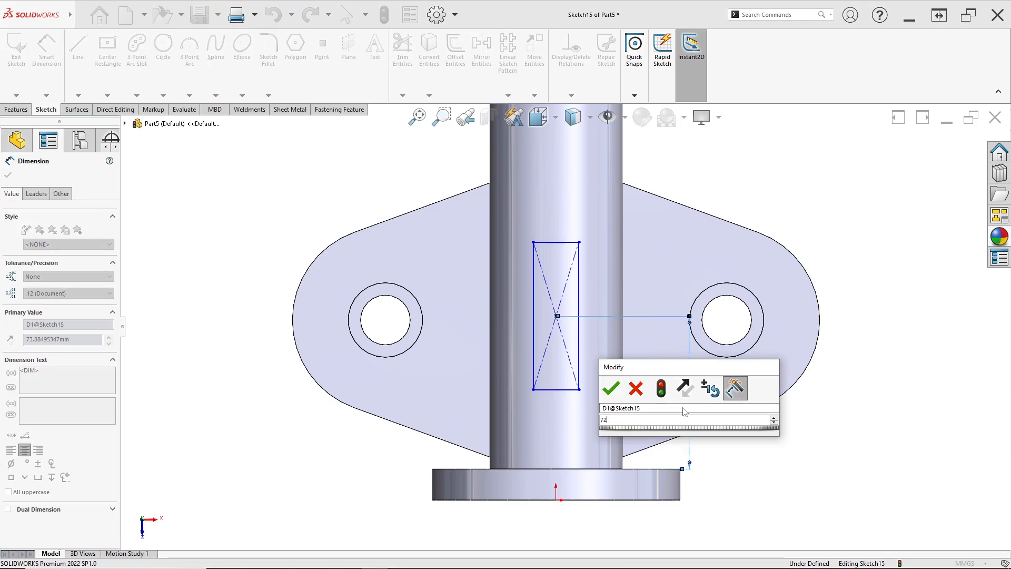
key("Return")
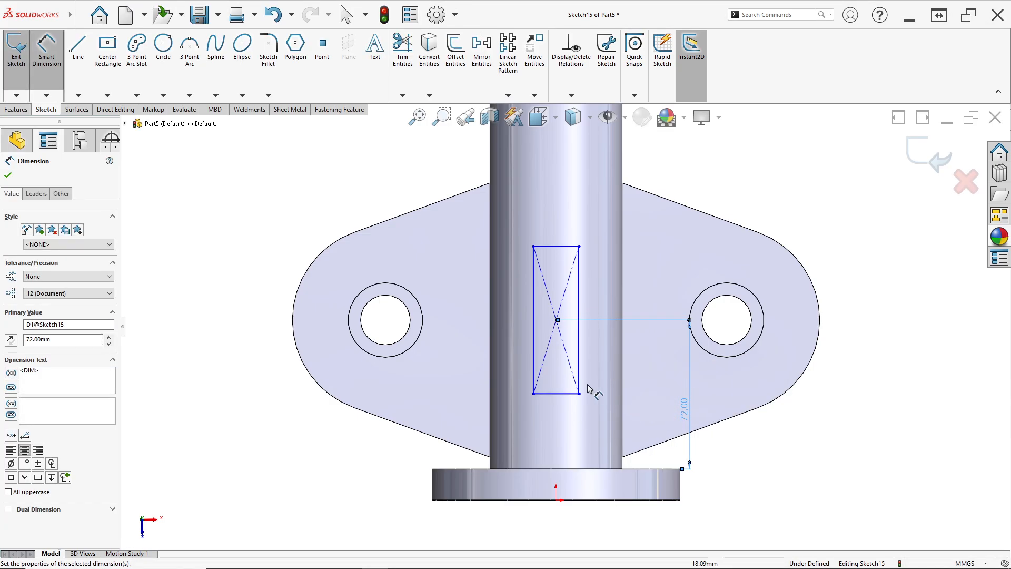
- Check the support web's thickness in the reference drawing and set the rectangle's width to 20 mm
key("alt+Tab")
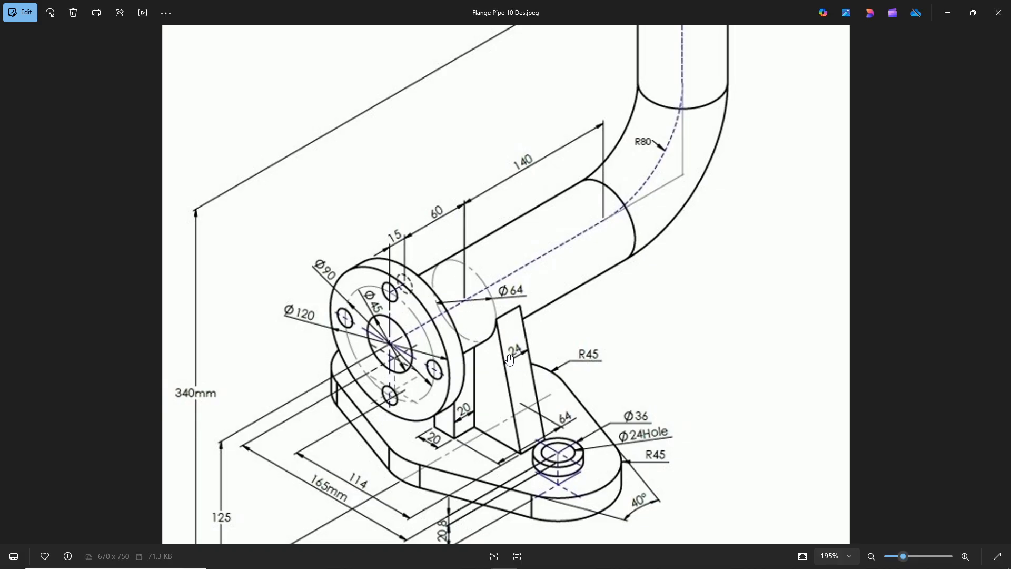
key("alt+Tab")
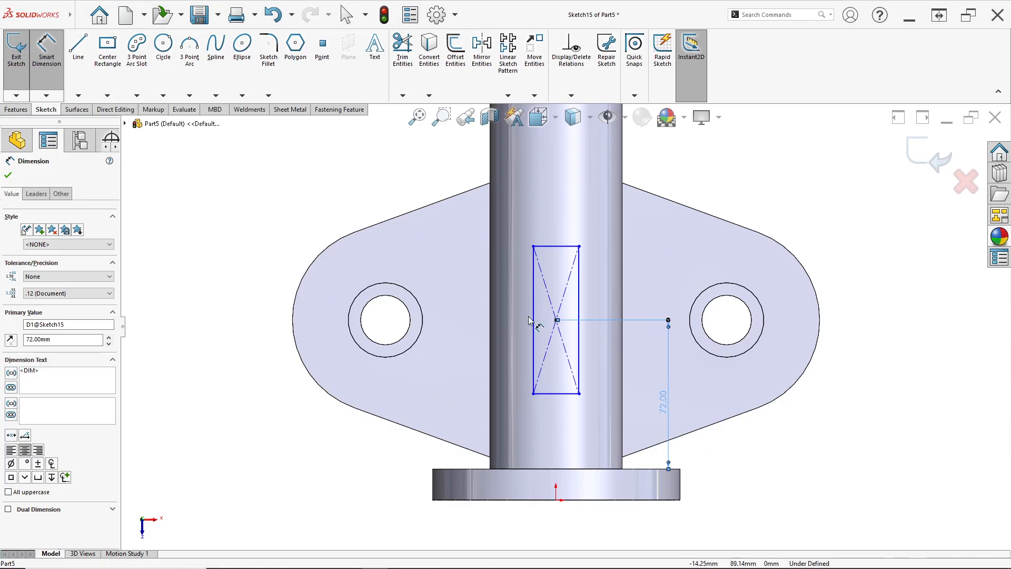
scroll(580, 403, "down", 1)
left_click(573, 418)
left_click(566, 446)
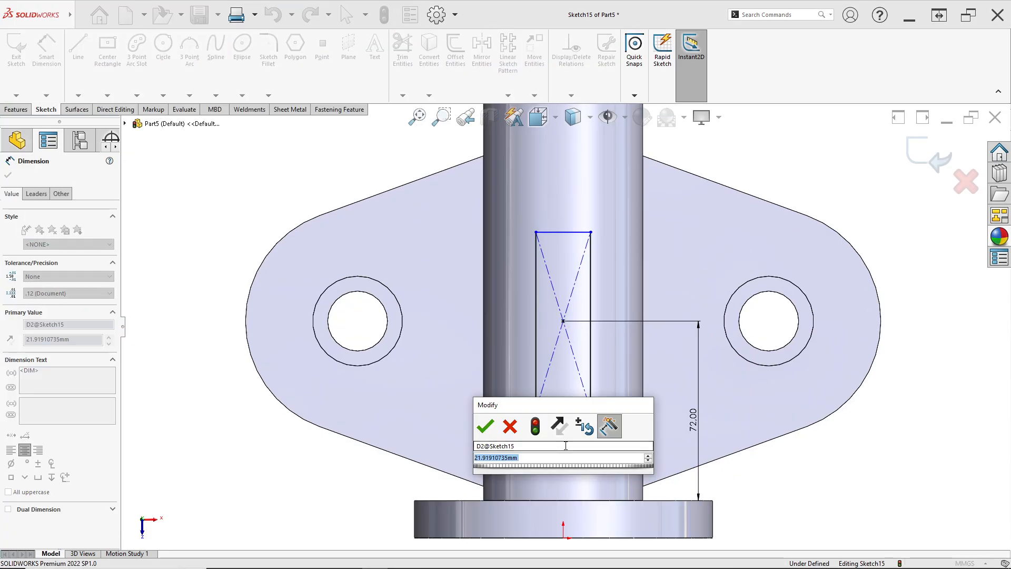
type("24")
key("Return")
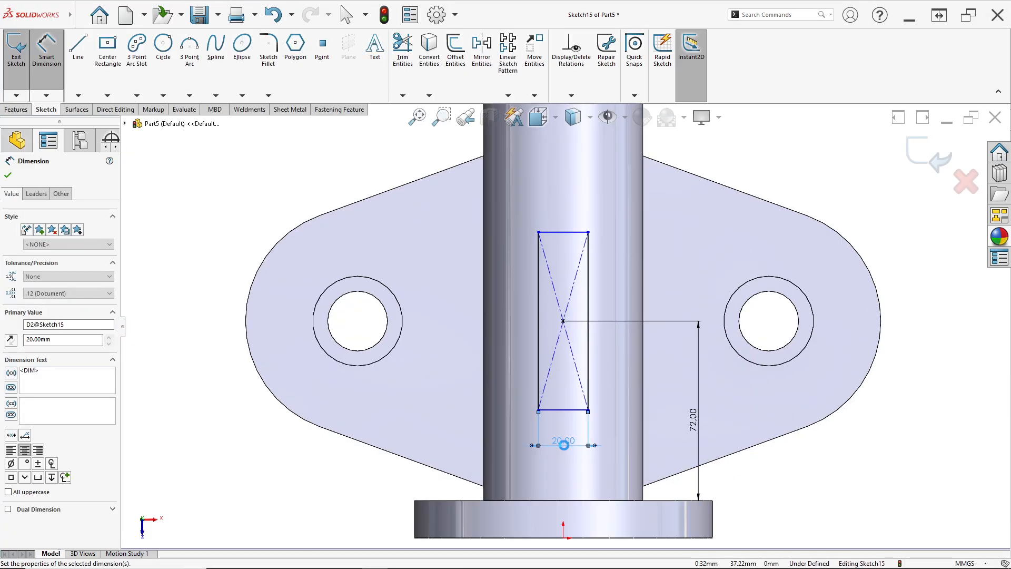
- Check the web's length in the reference drawing, set the rectangle's long side to 64 mm and place that dimension clear of the pipe
key("alt+Tab")
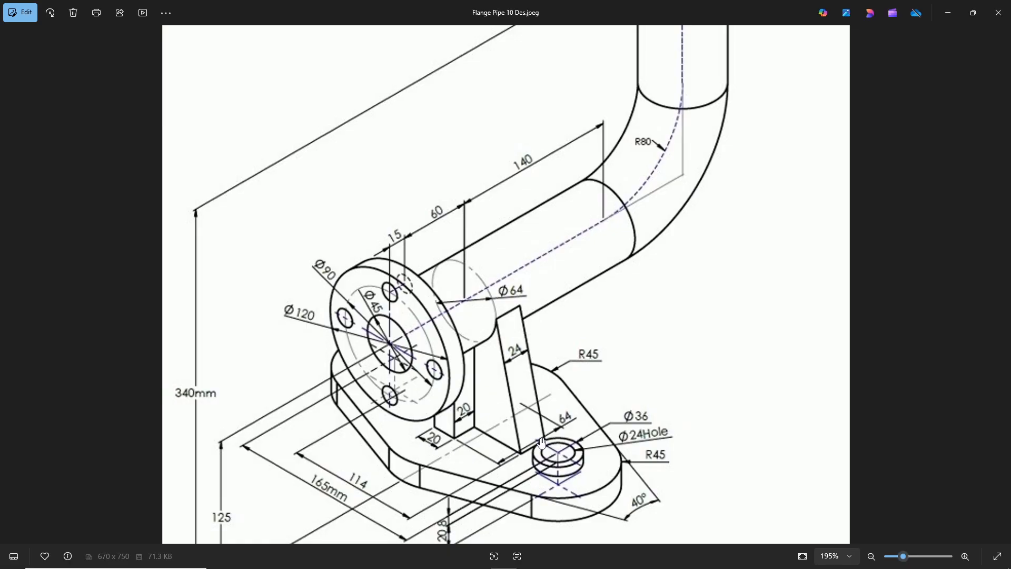
key("alt+Tab")
left_click(539, 353)
left_click(501, 346)
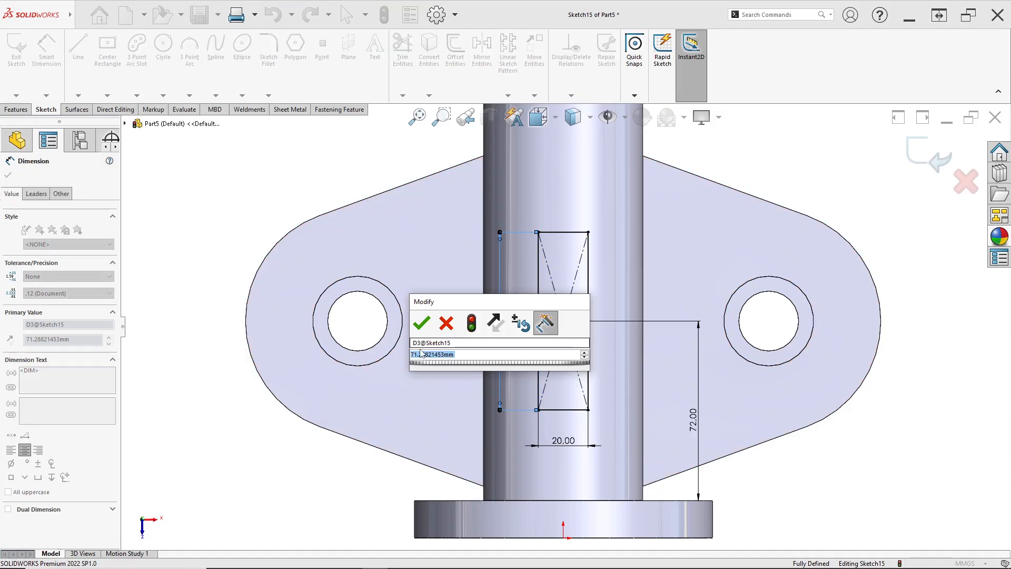
type("64")
key("Return")
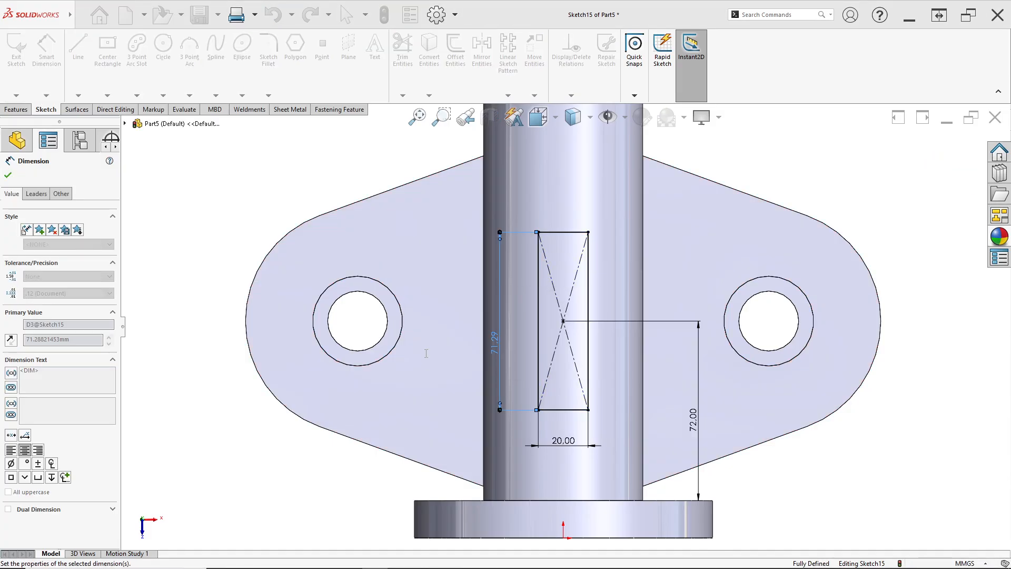
left_click_drag(502, 346, 465, 347)
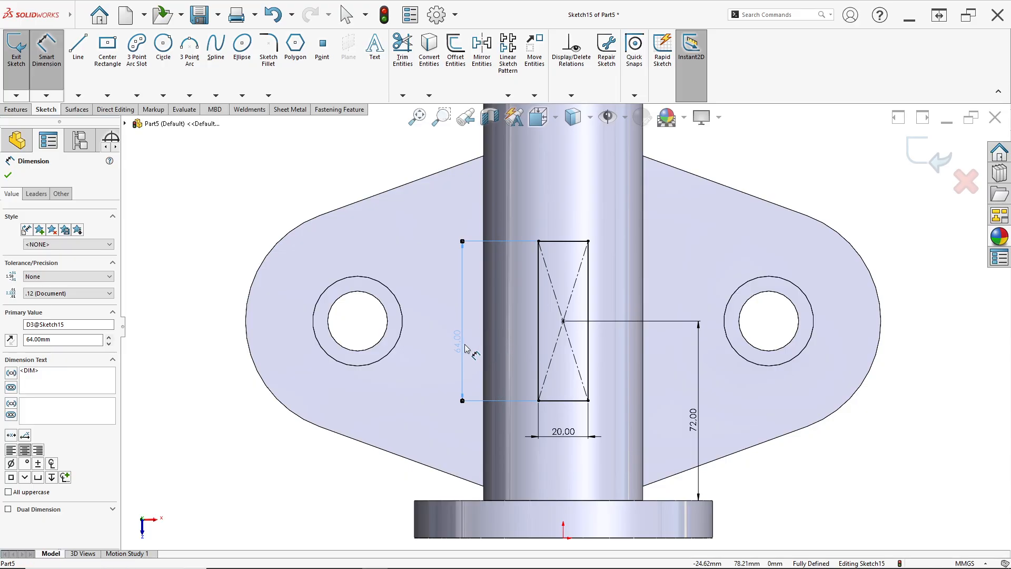
- Extrude the rectangle from the base plate to the pipe with the Up To Next end condition and merged result
left_click(16, 109)
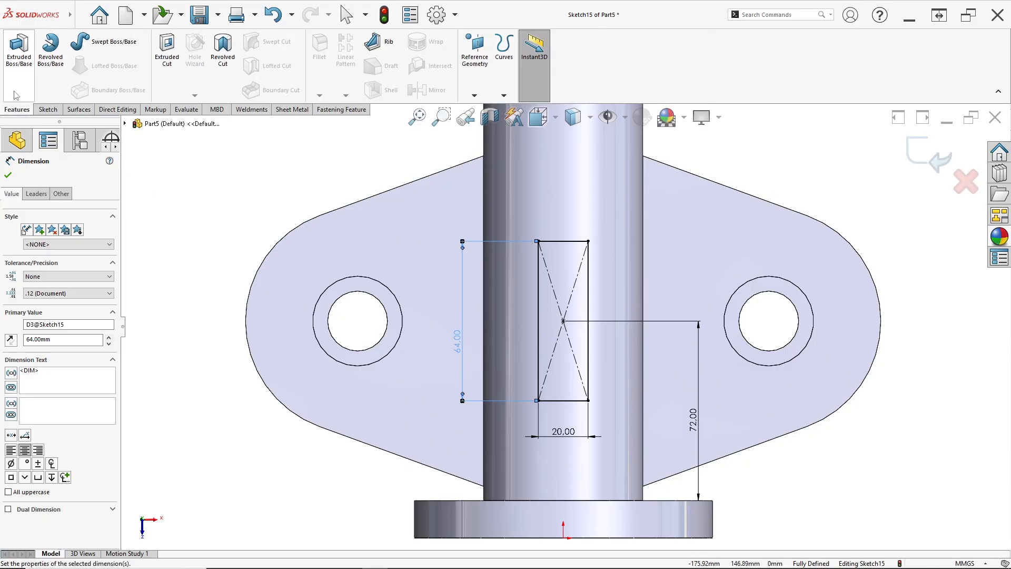
left_click(21, 87)
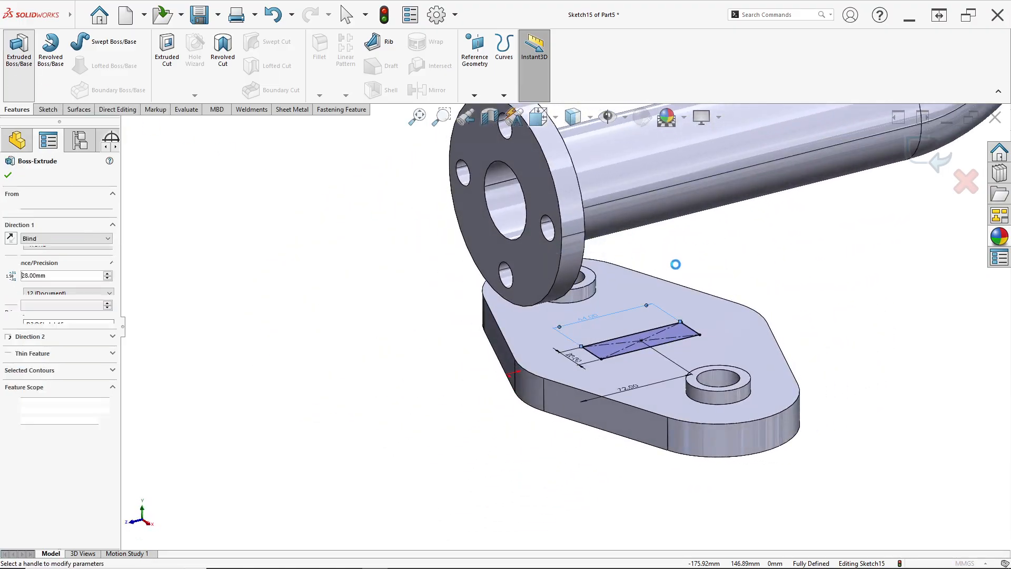
left_click(32, 239)
left_click(42, 262)
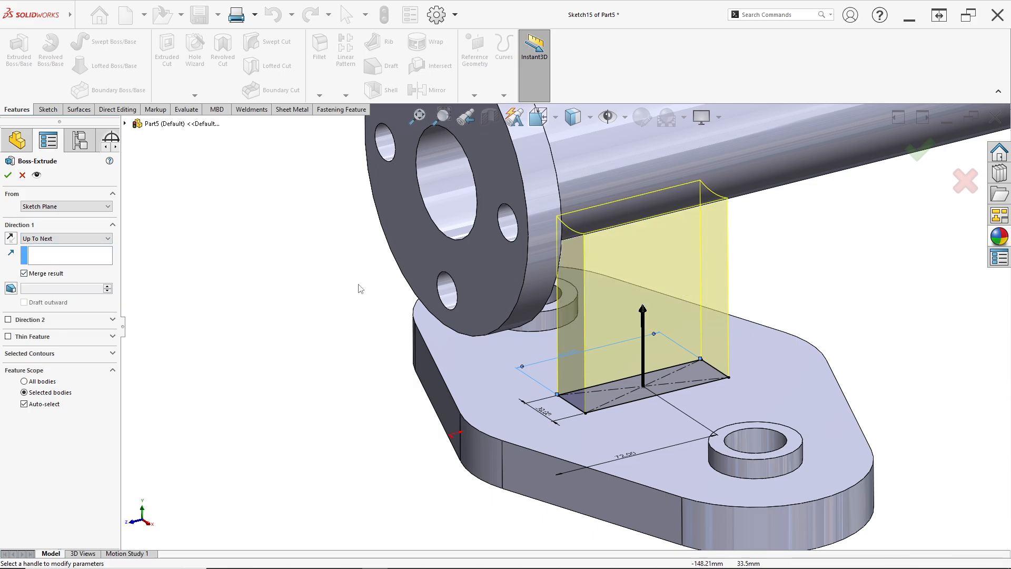
left_click(8, 175)
- Examine the support web between base and pipe from several sides and compare it with the reference drawing
mouse_move(600, 274)
middle_mouse_down()
mouse_move(662, 232)
mouse_move(571, 219)
mouse_move(614, 293)
mouse_move(589, 289)
mouse_move(601, 293)
middle_mouse_up()
scroll(620, 312, "up", 4)
left_click(697, 322)
mouse_move(698, 323)
middle_mouse_down()
mouse_move(698, 275)
mouse_move(689, 331)
middle_mouse_up()
key("alt+Tab")
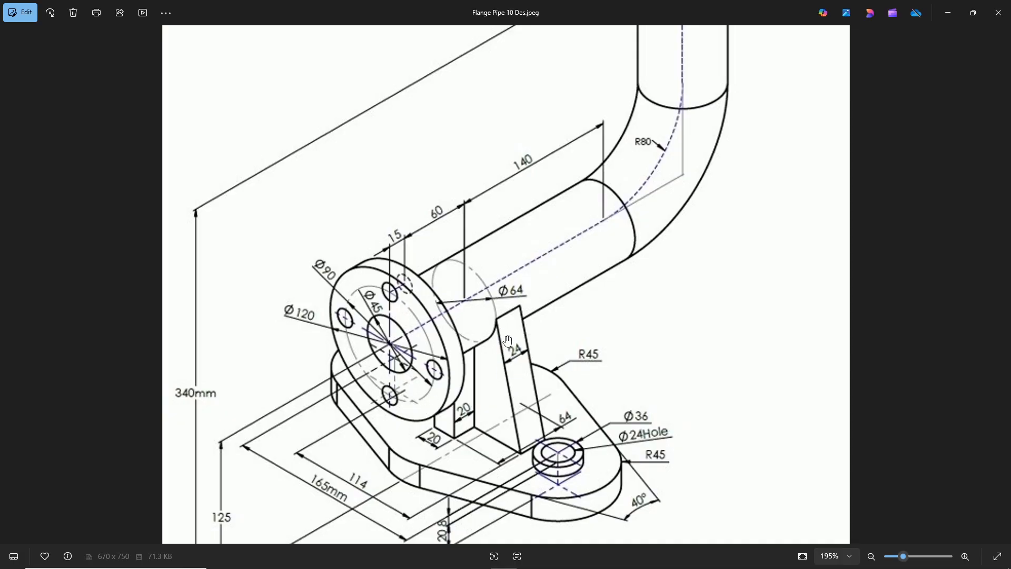
key("alt+Tab")
mouse_move(491, 345)
middle_mouse_down()
mouse_move(436, 297)
mouse_move(429, 319)
middle_mouse_up()
scroll(398, 242, "down", 6)
scroll(593, 339, "up", 5)
middle_click_drag(593, 339, 619, 307)
scroll(619, 305, "up", 1)
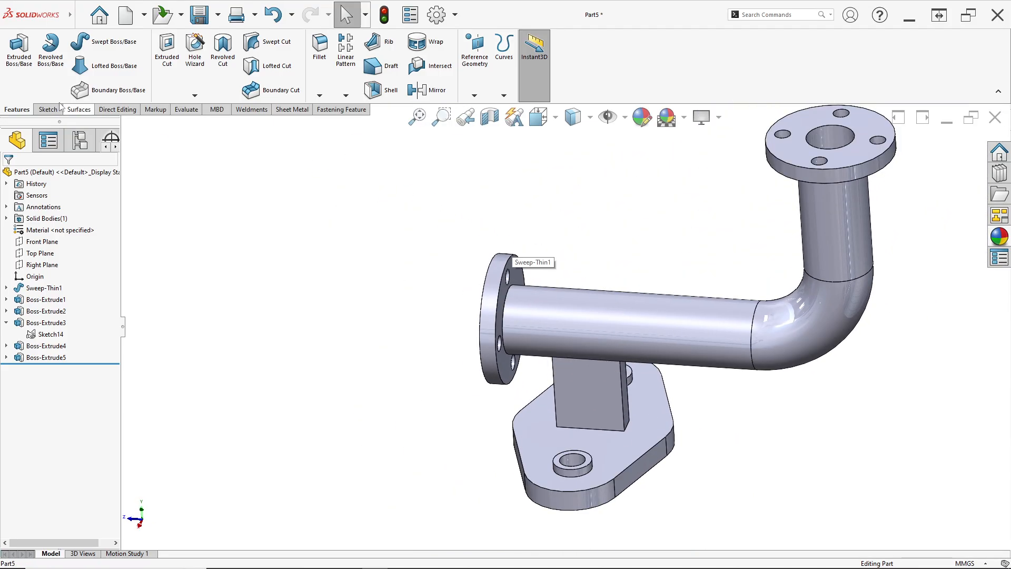
- Create a reference plane offset 60 mm from the horizontal pipe flange's inner face, toward the support web
left_click(475, 96)
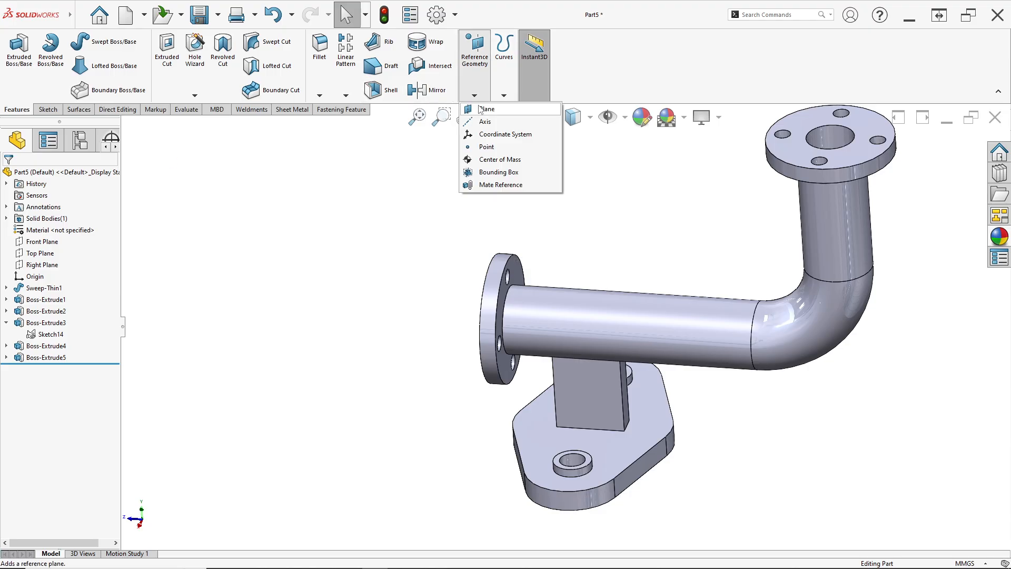
left_click(483, 110)
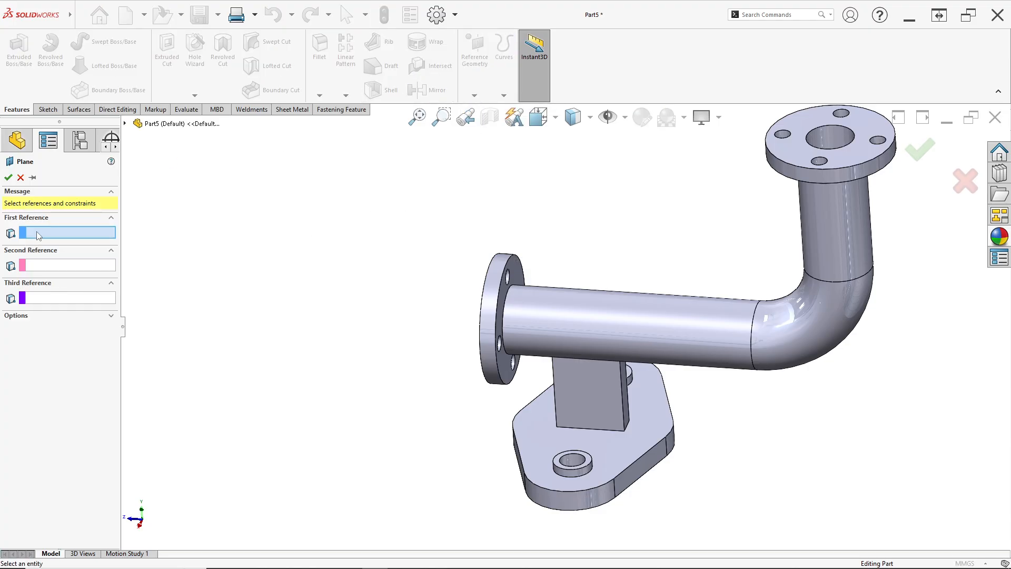
scroll(484, 336, "down", 2)
scroll(484, 336, "down", 3)
left_click(539, 317)
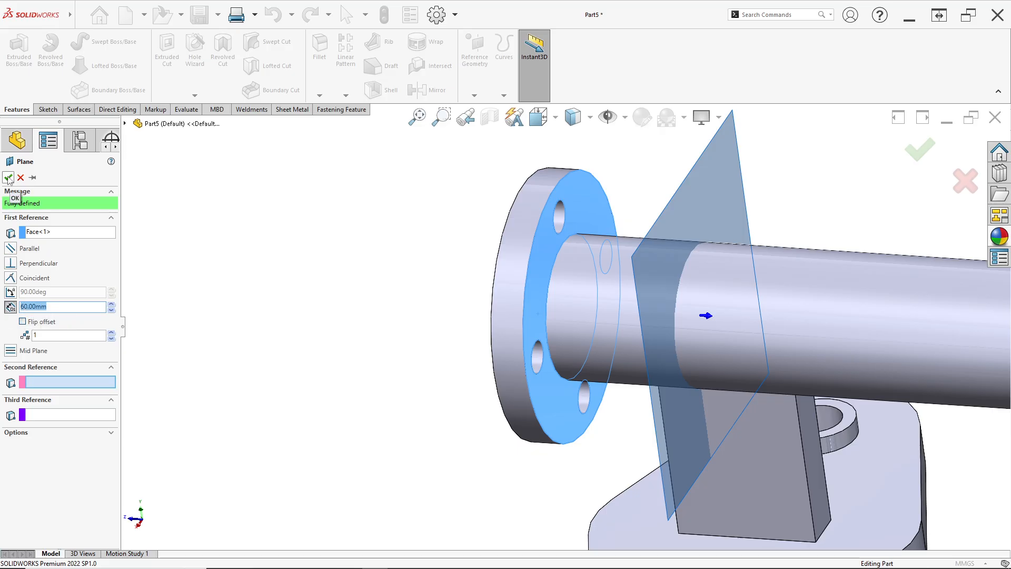
left_click(8, 179)
- Start a sketch on the new offset plane and draw a circle about 110 mm in diameter centred on the pipe
middle_click_drag(671, 425, 769, 384)
left_click(770, 367)
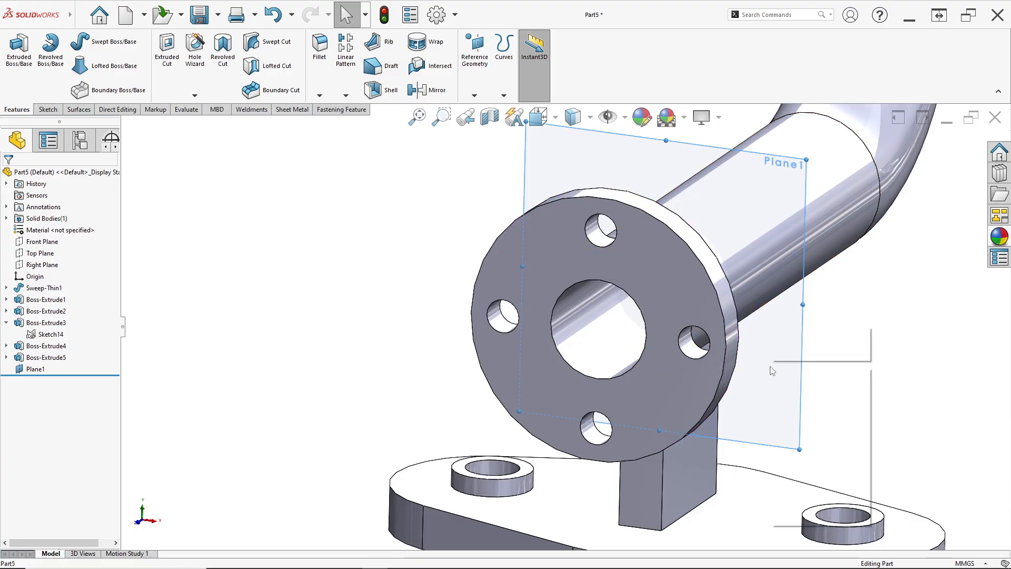
right_click(770, 369)
left_click(793, 348)
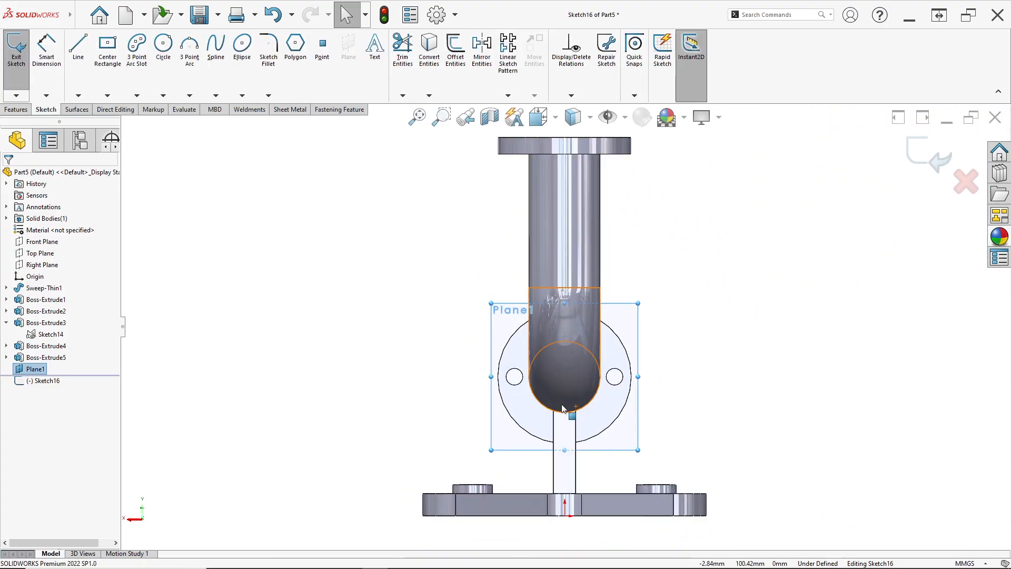
left_click(163, 45)
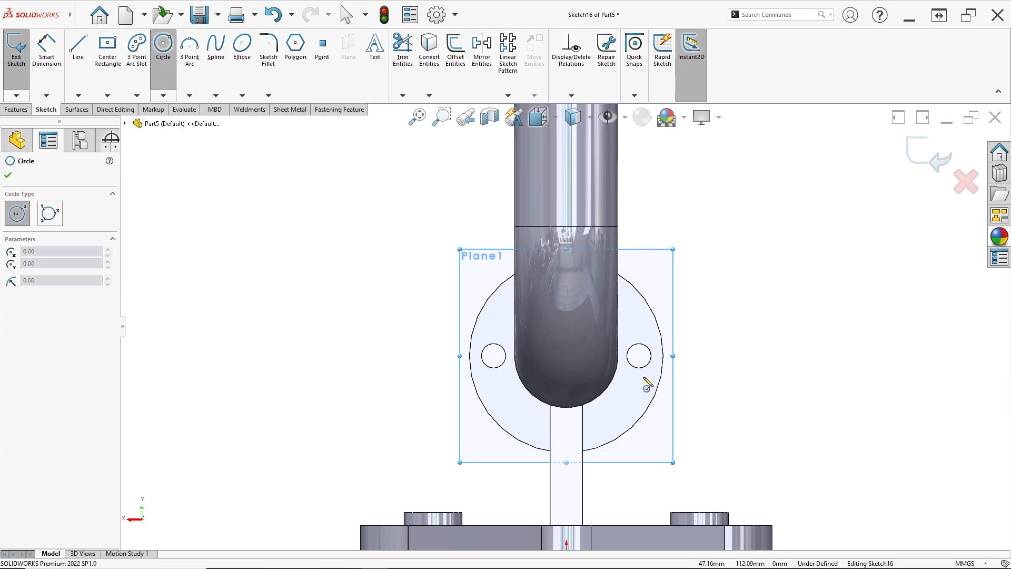
left_click(566, 355)
left_click(621, 426)
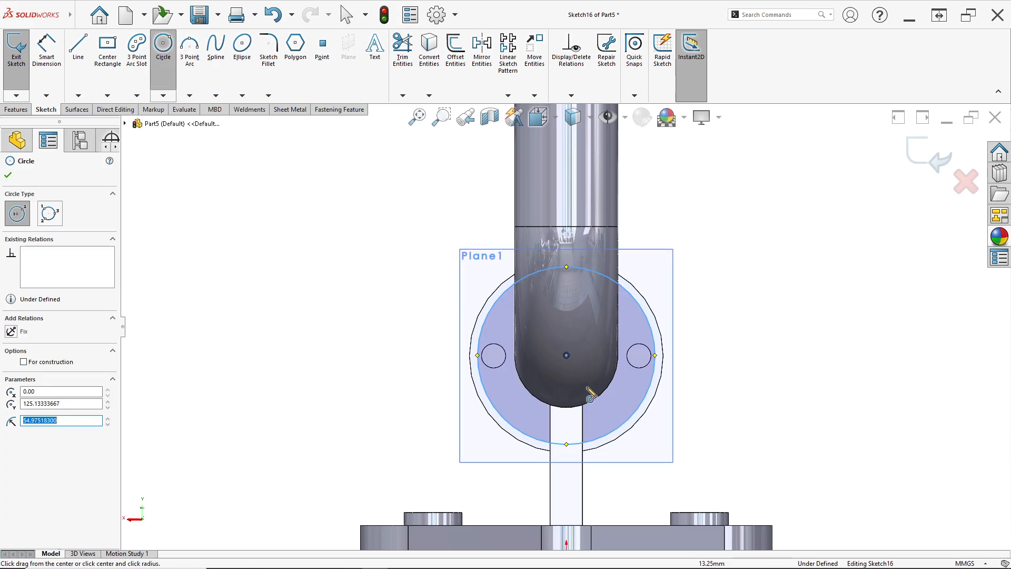
key("Escape")
- Make the sketched circle concentric with the flange's outer edge
left_click(663, 351)
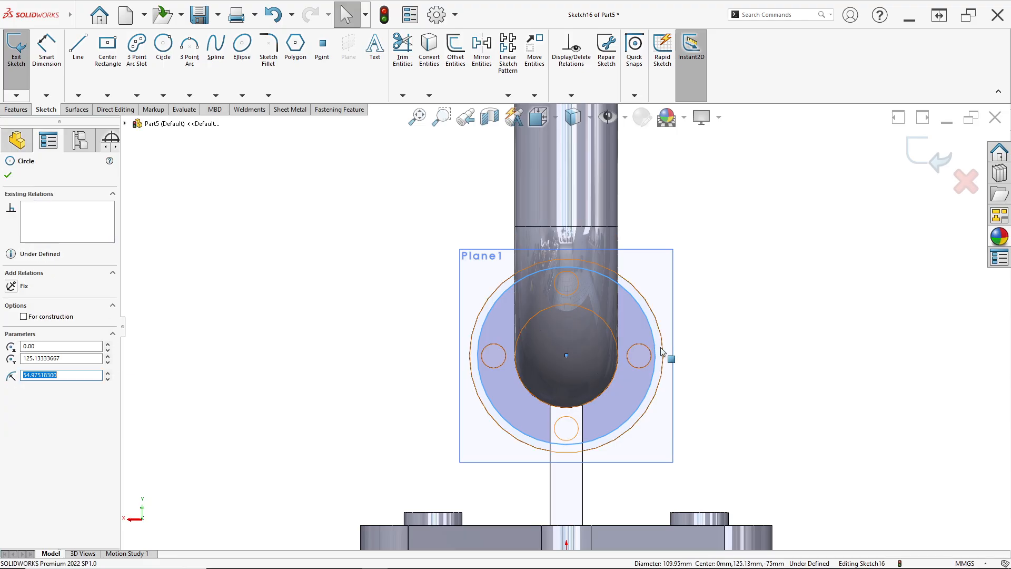
left_click(664, 351, "ctrl")
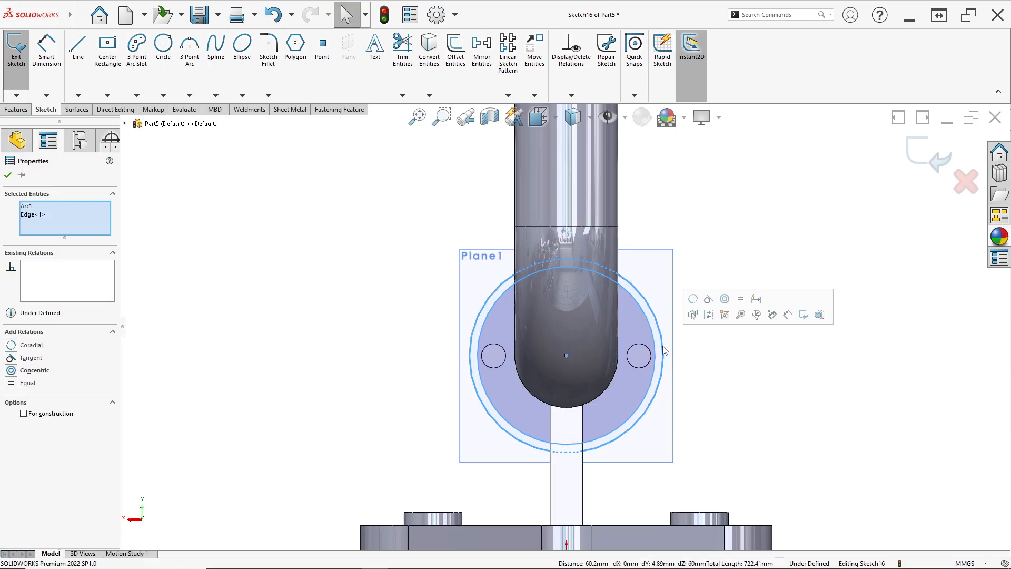
left_click(725, 299)
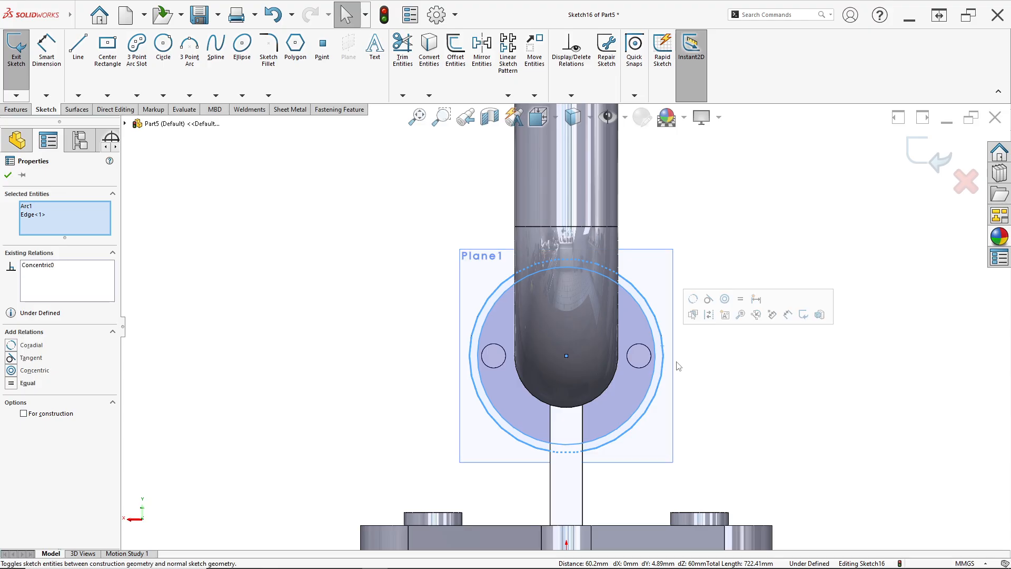
- Check the pipe diameter in the reference drawing and set the circle's diameter to 64 mm
scroll(574, 389, "down", 2)
left_click(46, 59)
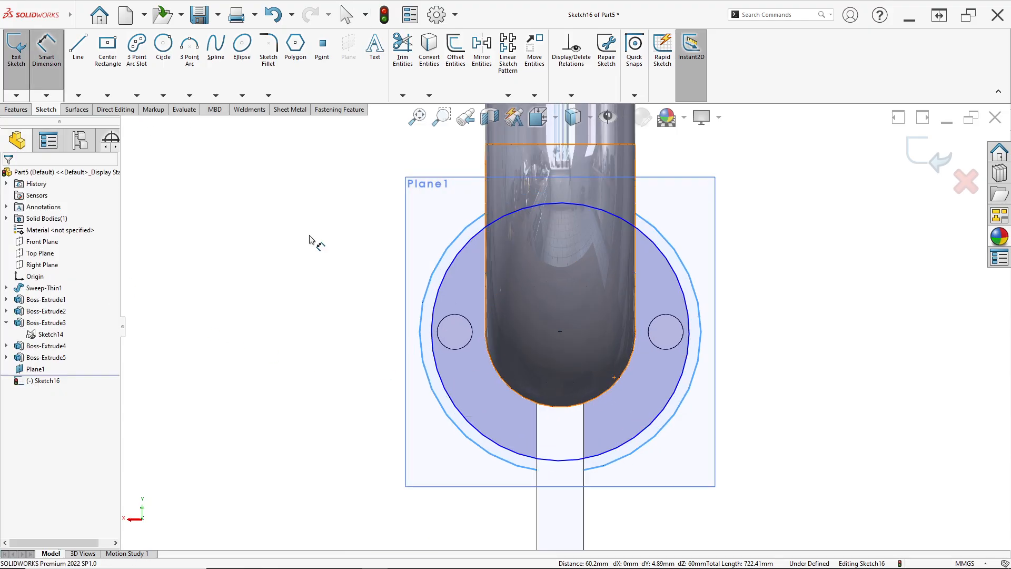
left_click(654, 428)
key("alt+Tab")
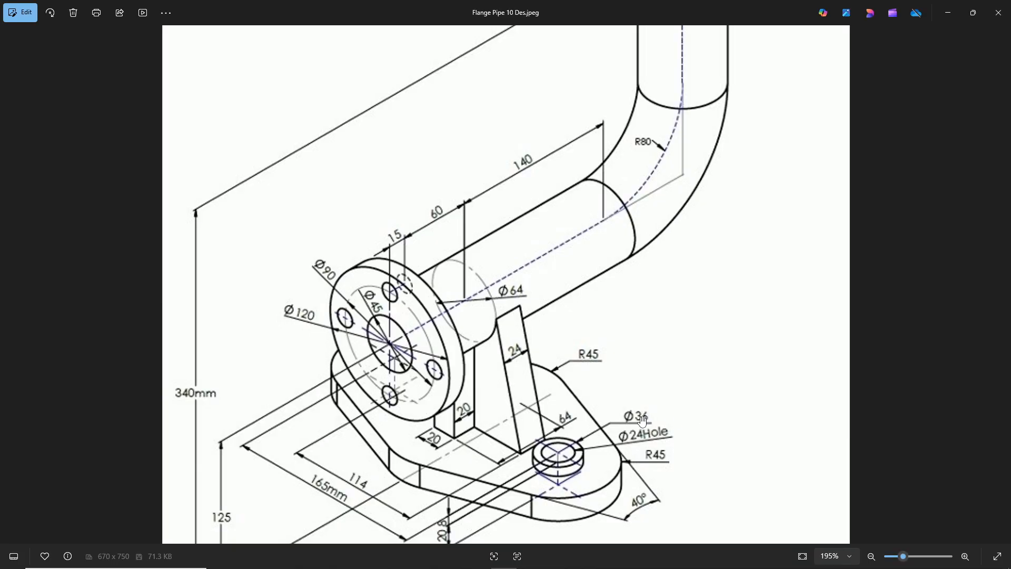
key("alt+Tab")
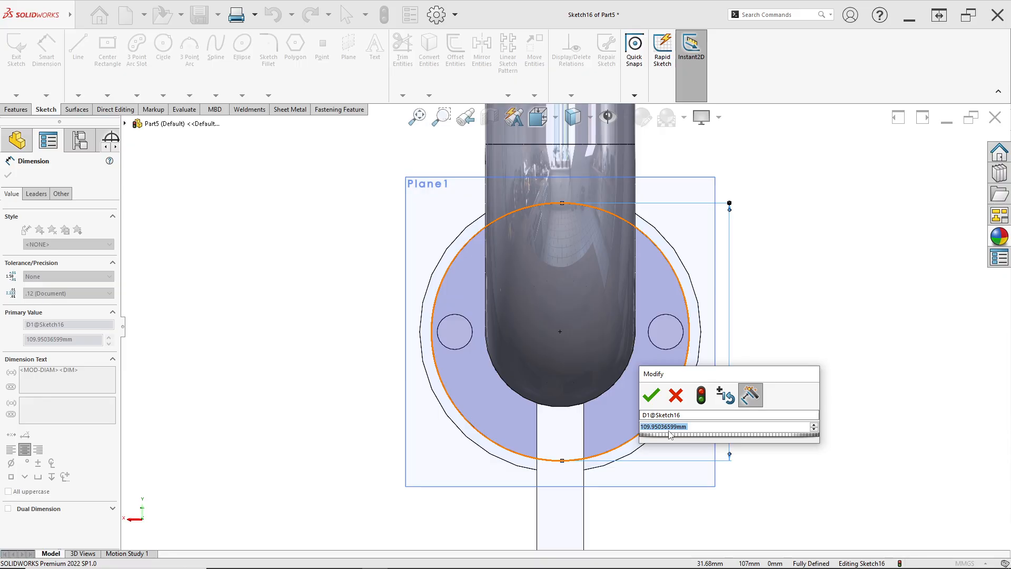
type("64")
key("Return")
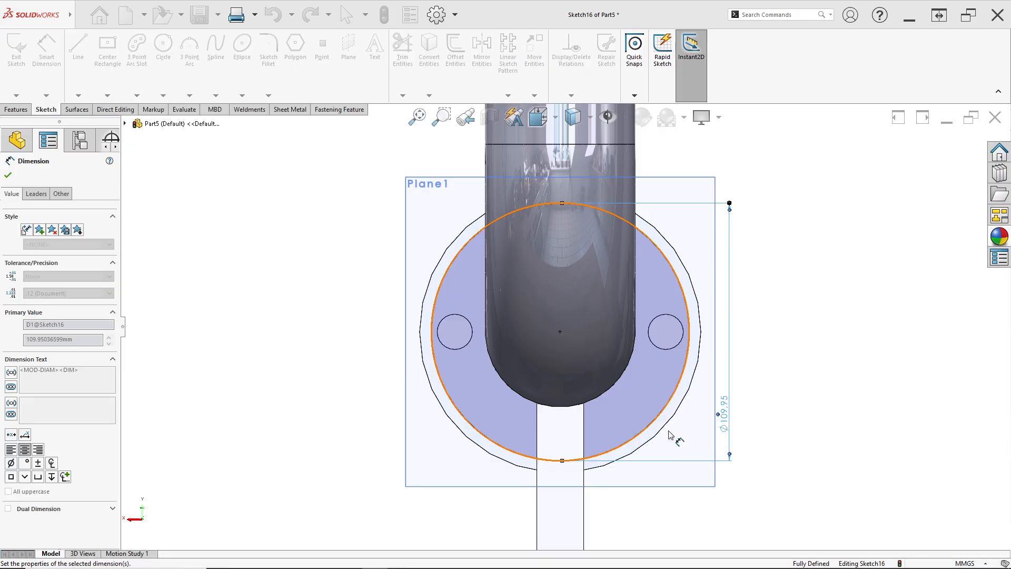
- Draw a slanted line about 117 mm long, tangent to the circle's side and ending on the base plate's top, and check its tangency
scroll(535, 399, "up", 2)
key("l")
scroll(568, 335, "down", 2)
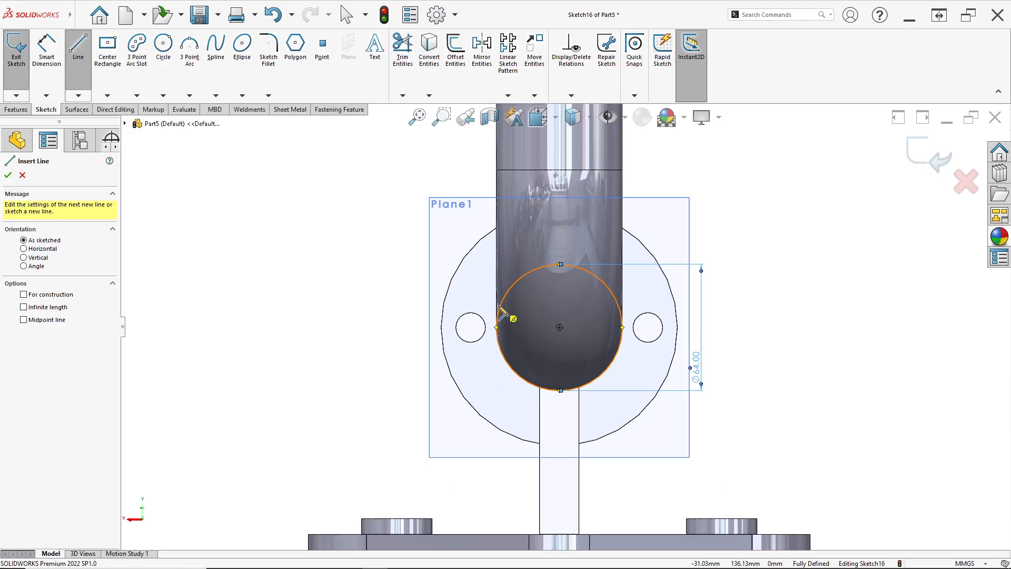
left_click(498, 318)
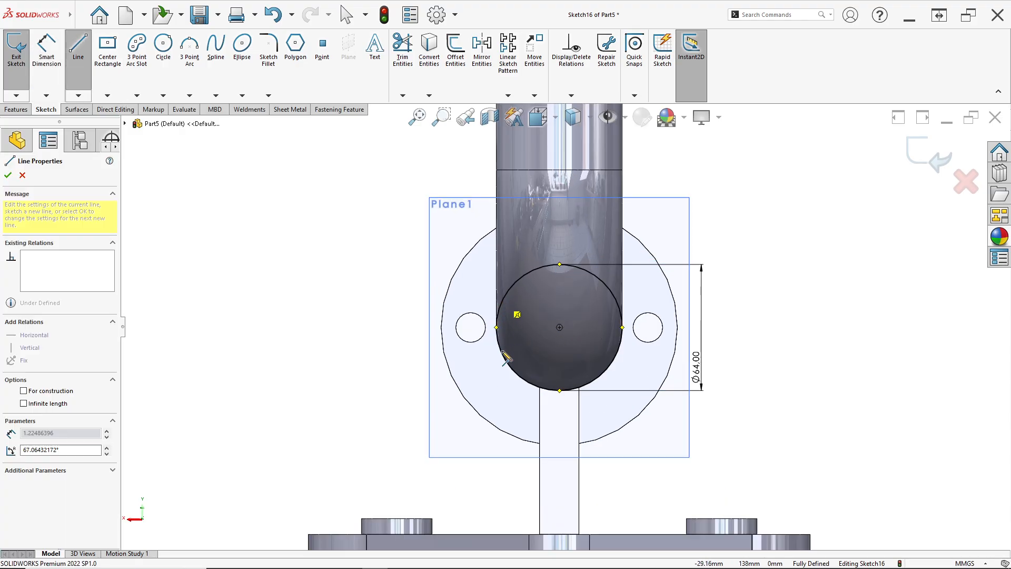
left_click(445, 535)
scroll(548, 295, "up", 3)
scroll(532, 326, "down", 4)
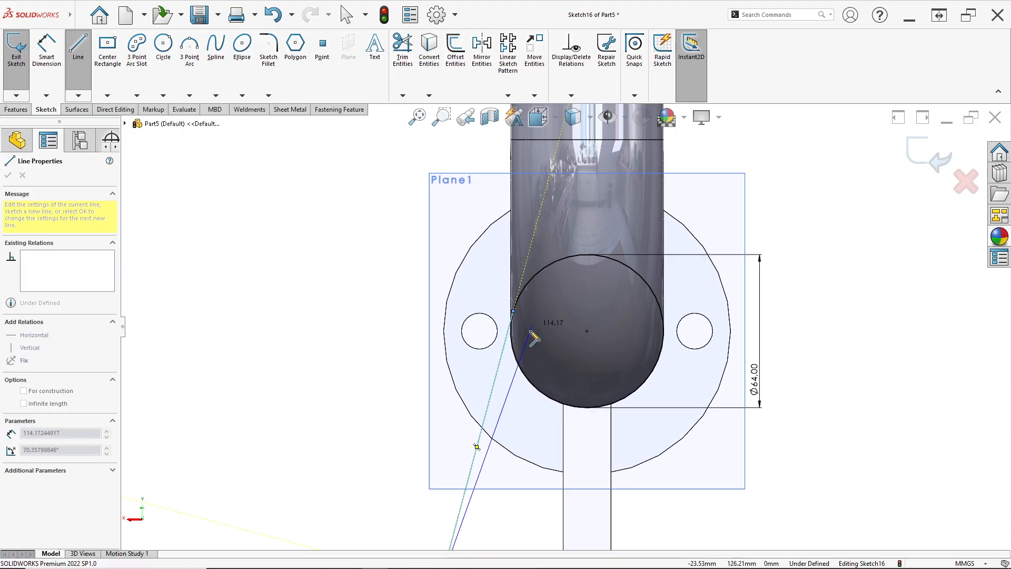
key("Escape")
left_click(505, 344)
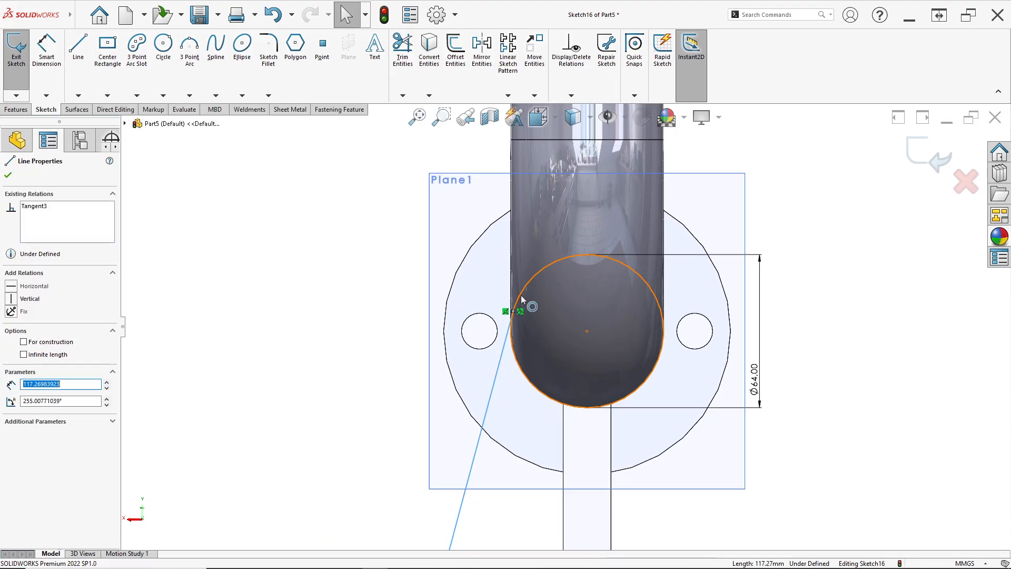
left_click(520, 292, "ctrl")
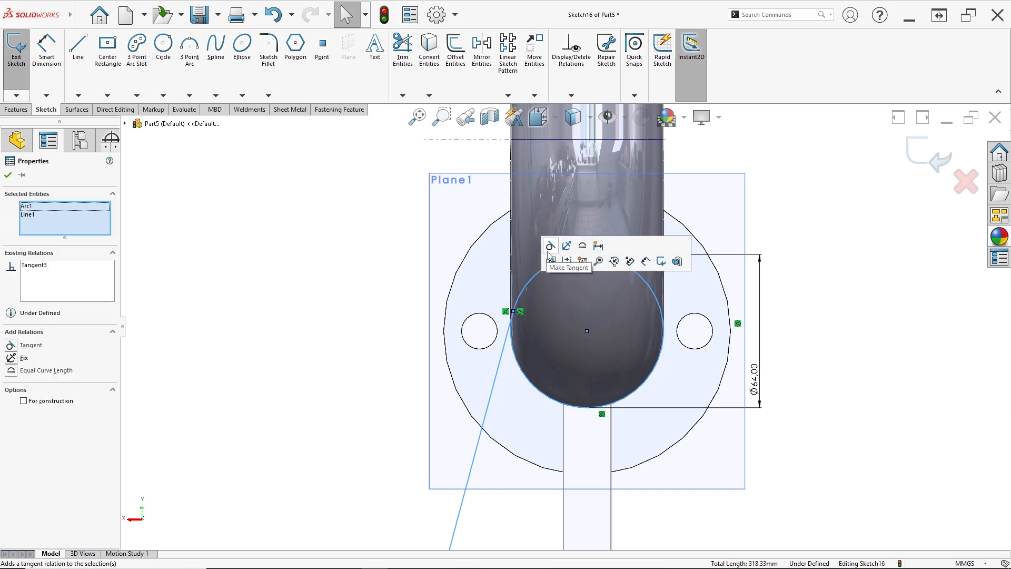
- Check the support spacing in the reference drawing and set the horizontal distance from the line's lower end to the origin to 114/2 mm
scroll(528, 419, "up", 3)
scroll(527, 417, "down", 2)
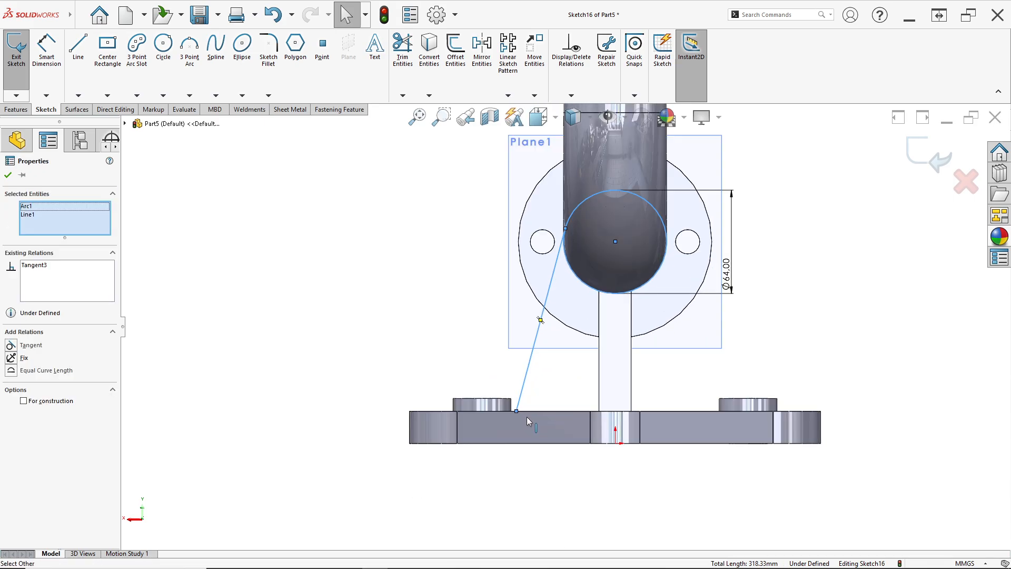
left_click(37, 52)
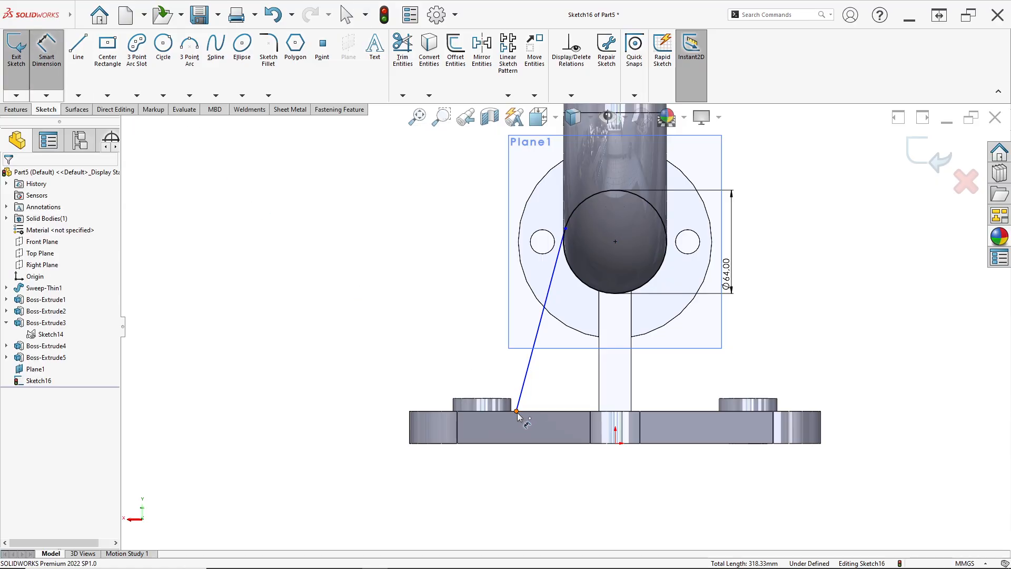
left_click(517, 413)
left_click(615, 443)
left_click(602, 495)
key("alt+Tab")
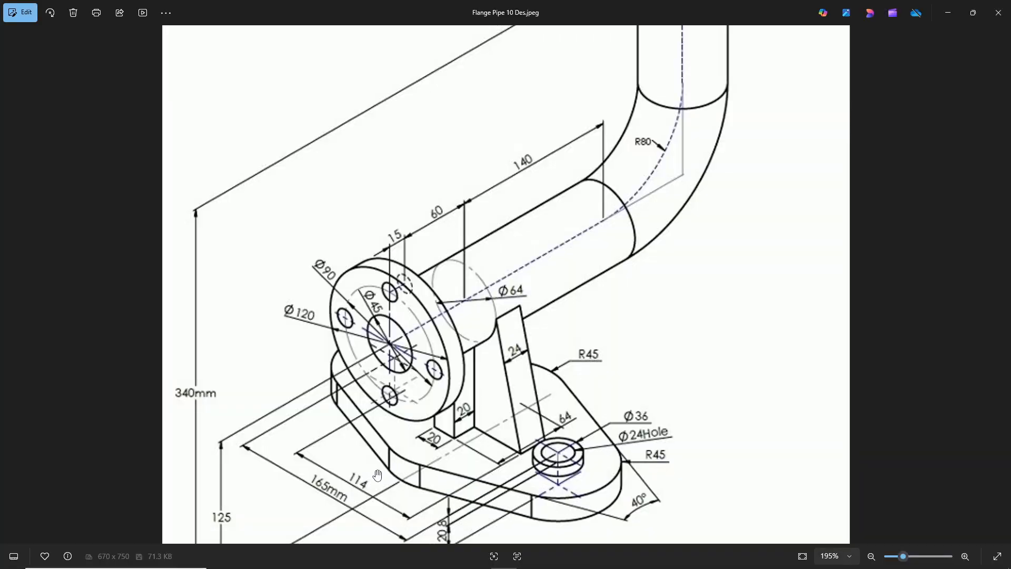
key("alt+Tab")
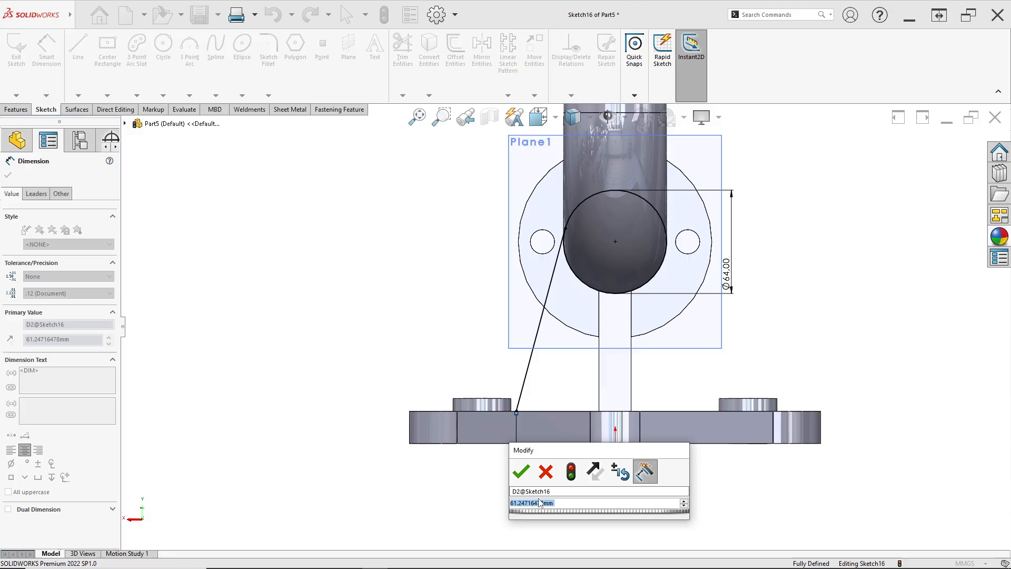
type("11")
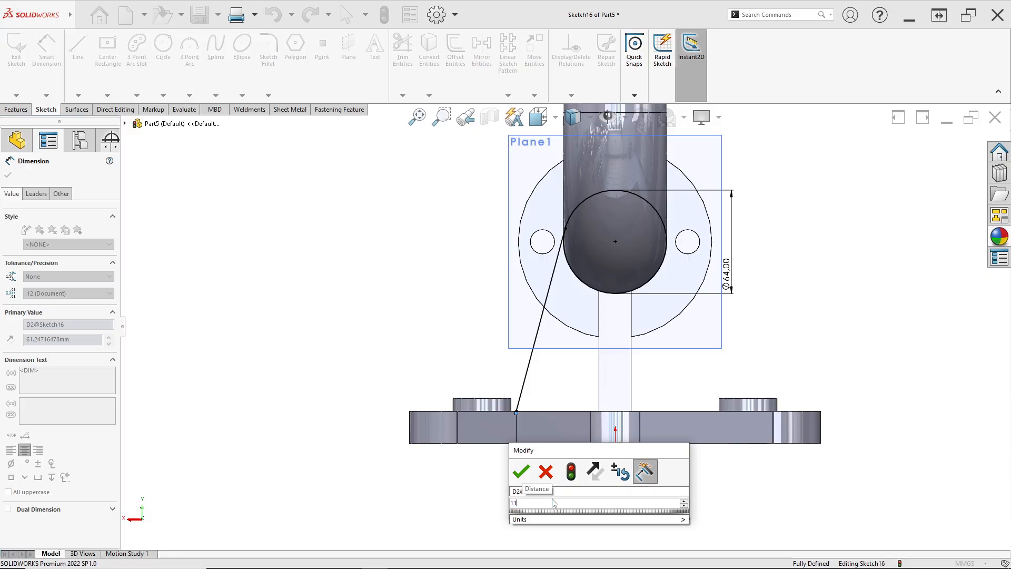
type("4/2")
key("Return")
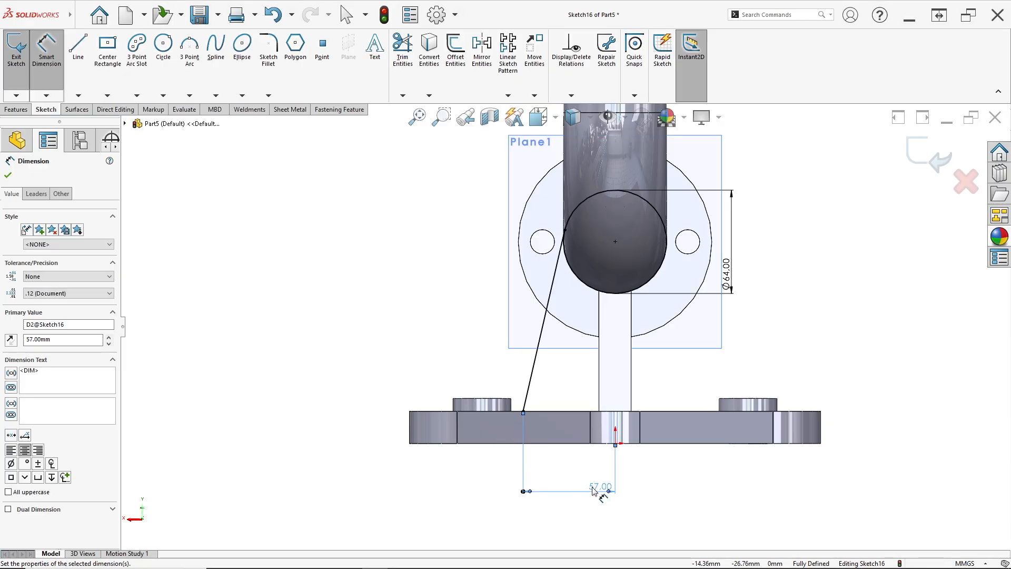
- Trim away the 64 mm circle, keeping only the slanted line
scroll(606, 271, "down", 2)
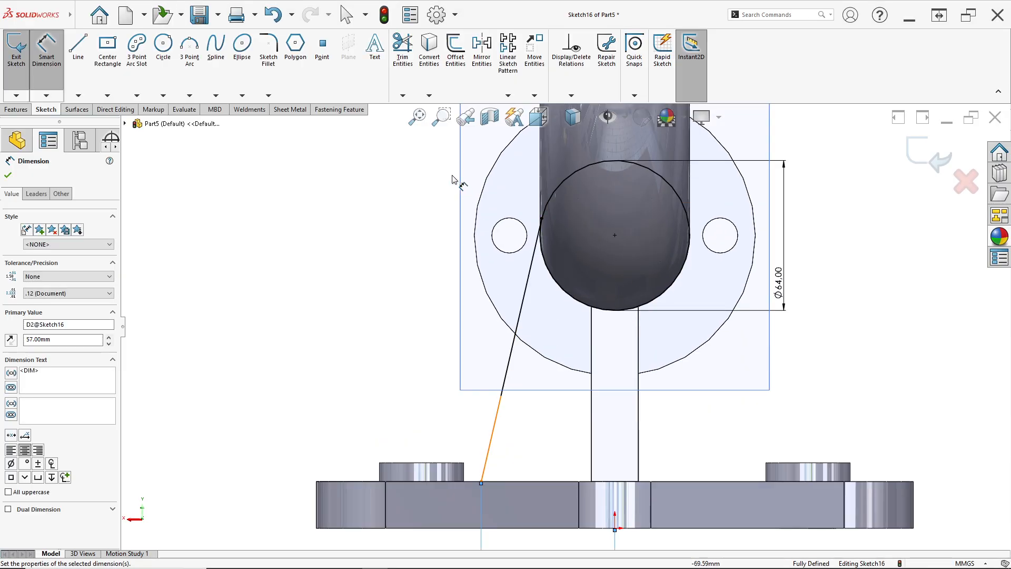
left_click(403, 50)
mouse_move(559, 149)
left_mouse_down()
mouse_move(608, 305)
mouse_move(599, 309)
left_mouse_up()
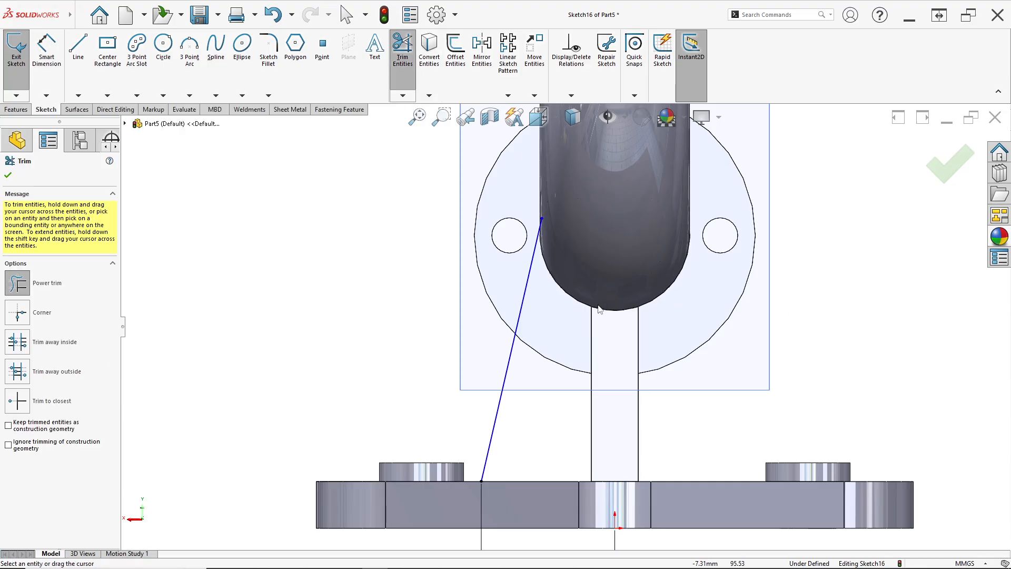
- Start a Rib from the slanted line and apply its thickness to the First Side
left_click(15, 111)
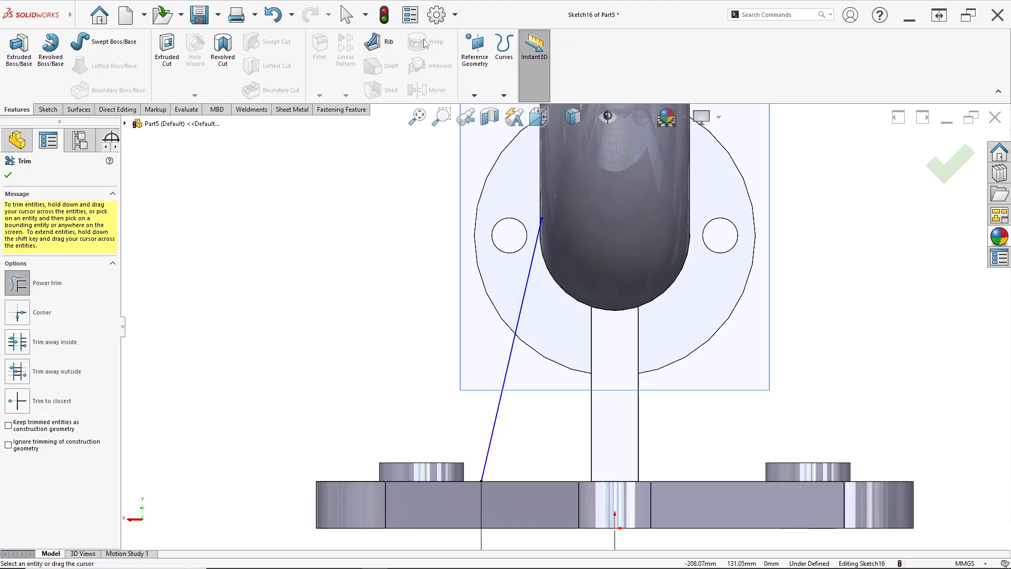
left_click(373, 42)
middle_click_drag(443, 286, 470, 312)
middle_click_drag(576, 350, 724, 354)
scroll(762, 368, "down", 2)
scroll(763, 367, "down", 4)
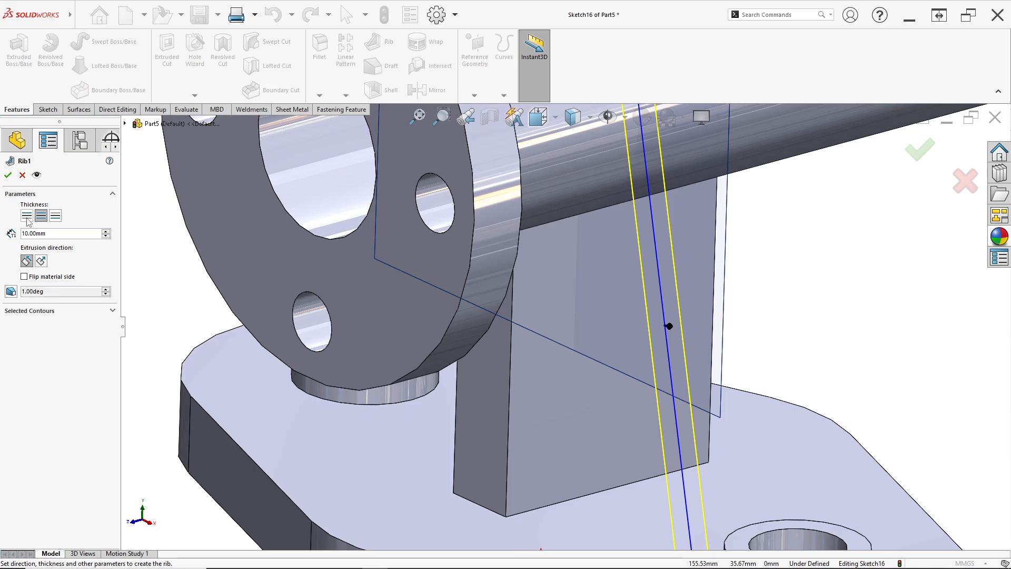
left_click(26, 217)
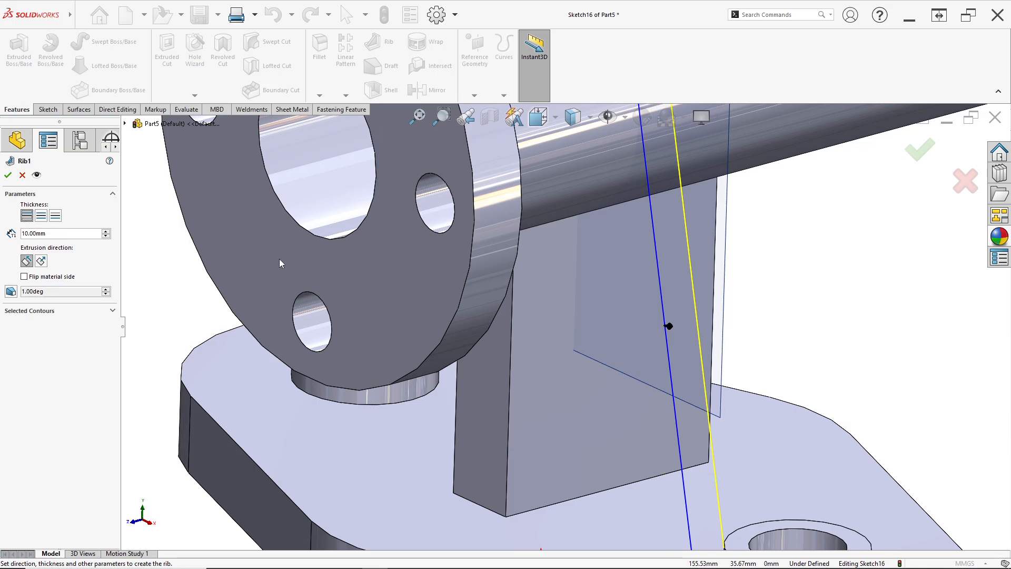
scroll(708, 327, "up", 2)
- Check the slanted support's thickness in the reference drawing and set the rib thickness to 24 mm
key("alt+Tab")
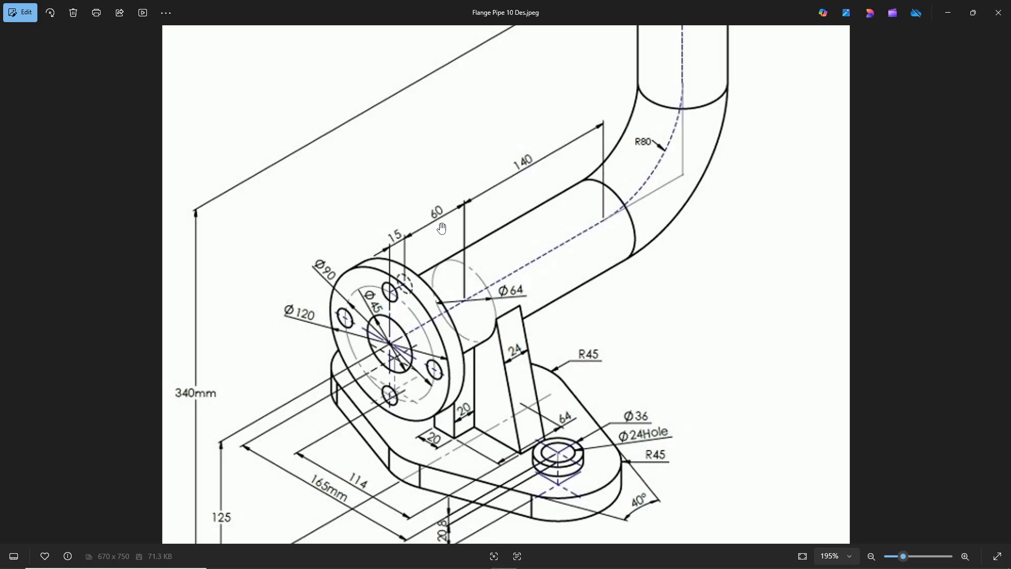
key("alt+Tab")
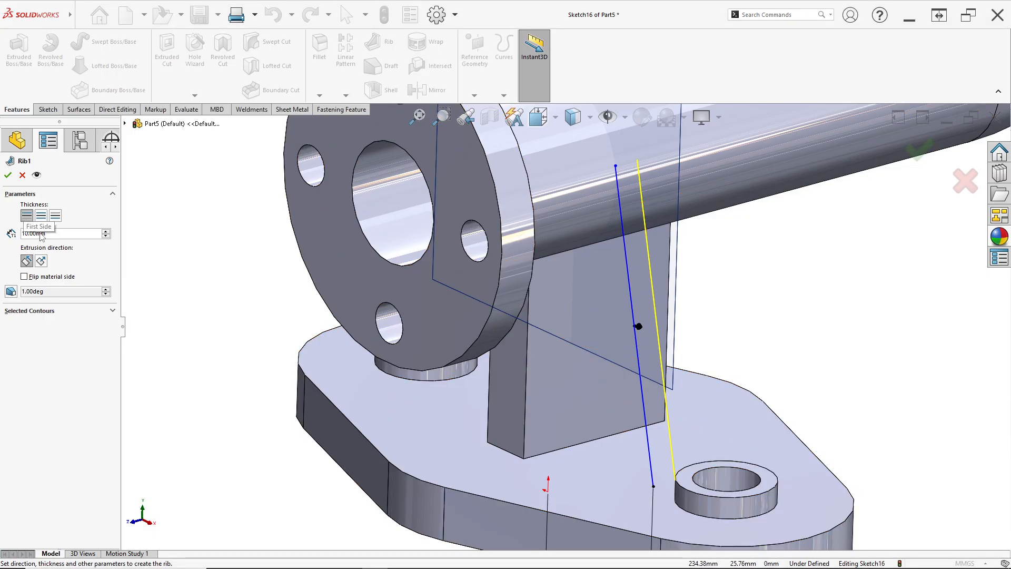
type("24")
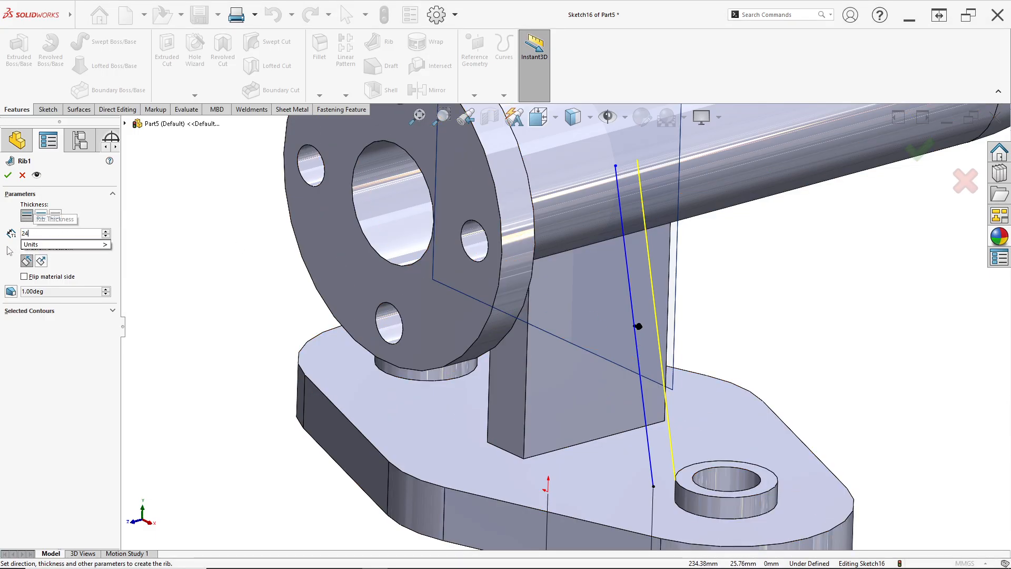
key("Return")
- Check the slanted support in the reference drawing, flip the rib's material side and finish the 24 mm rib
key("alt+Tab")
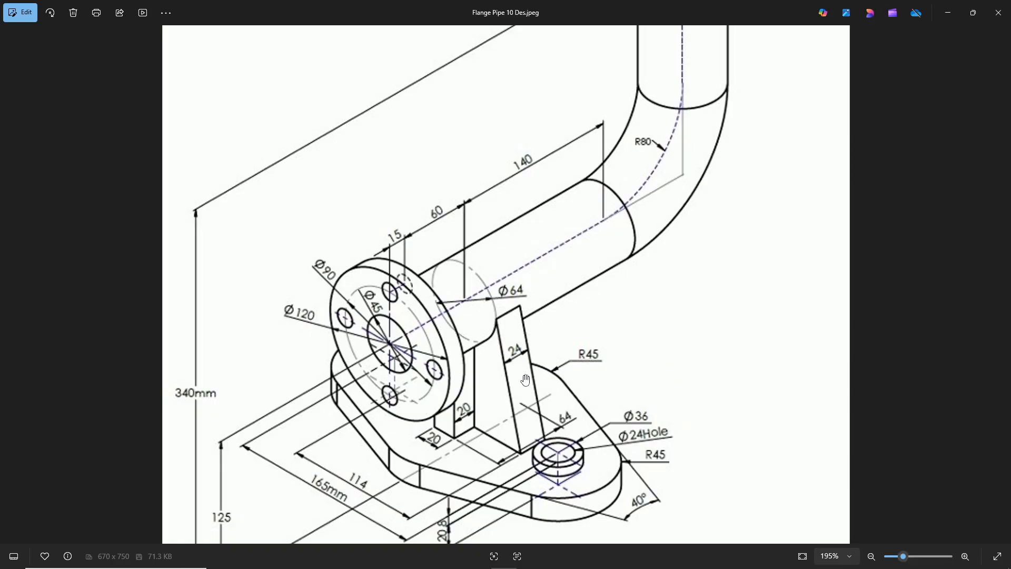
key("alt+Tab")
scroll(662, 325, "down", 5)
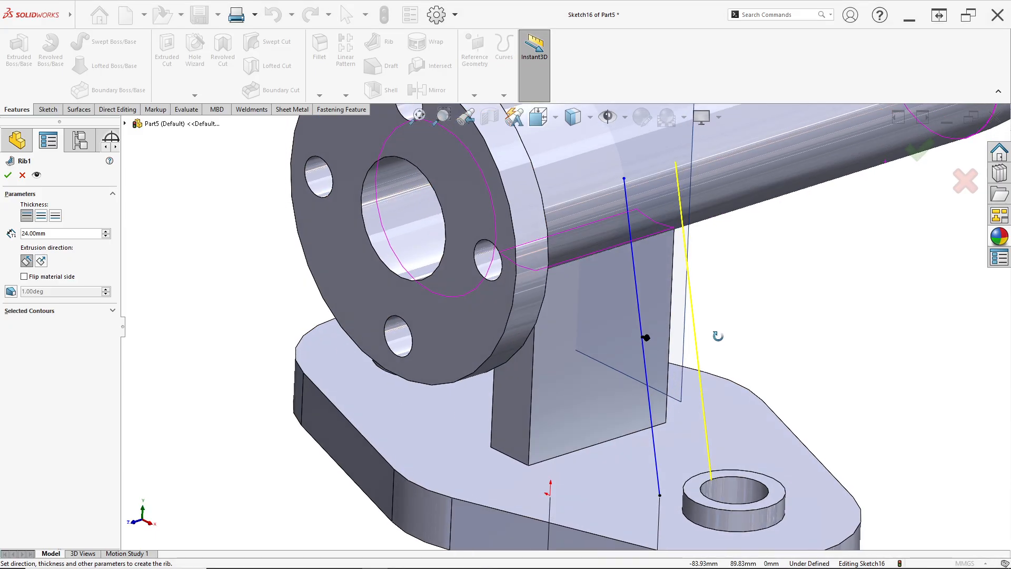
left_click(24, 276)
scroll(599, 312, "up", 4)
left_click(9, 175)
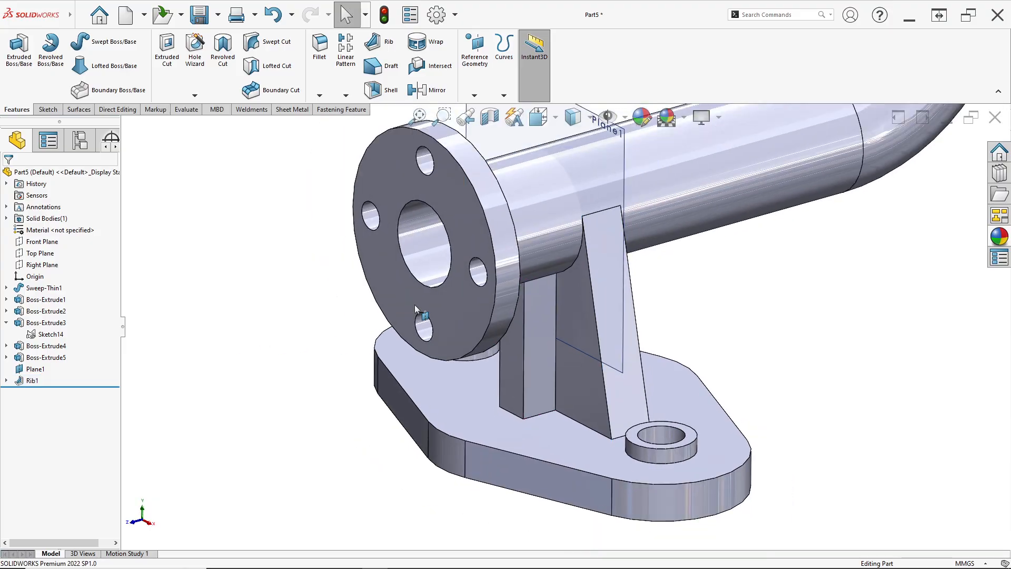
- Hide the reference plane used for the rib sketch
right_click(537, 197)
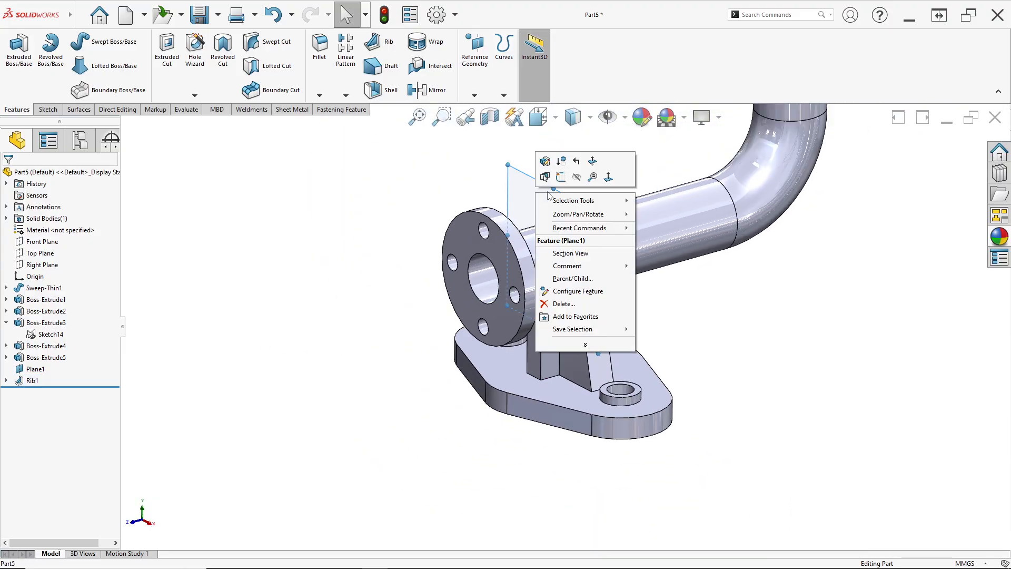
left_click(574, 180)
middle_click_drag(574, 181, 591, 271)
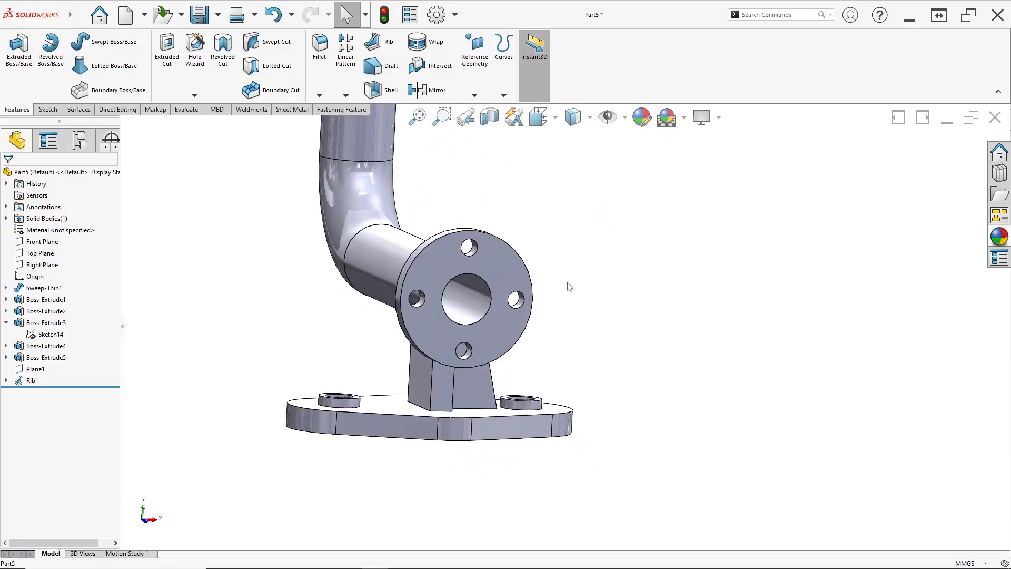
- Mirror the slanted rib about the Right Plane to add the matching rib on the other side of the support
left_click(415, 388)
middle_click_drag(415, 388, 423, 431)
scroll(488, 330, "down", 2)
scroll(488, 331, "up", 1)
mouse_move(489, 331)
middle_mouse_down()
mouse_move(503, 344)
mouse_move(494, 343)
middle_mouse_up()
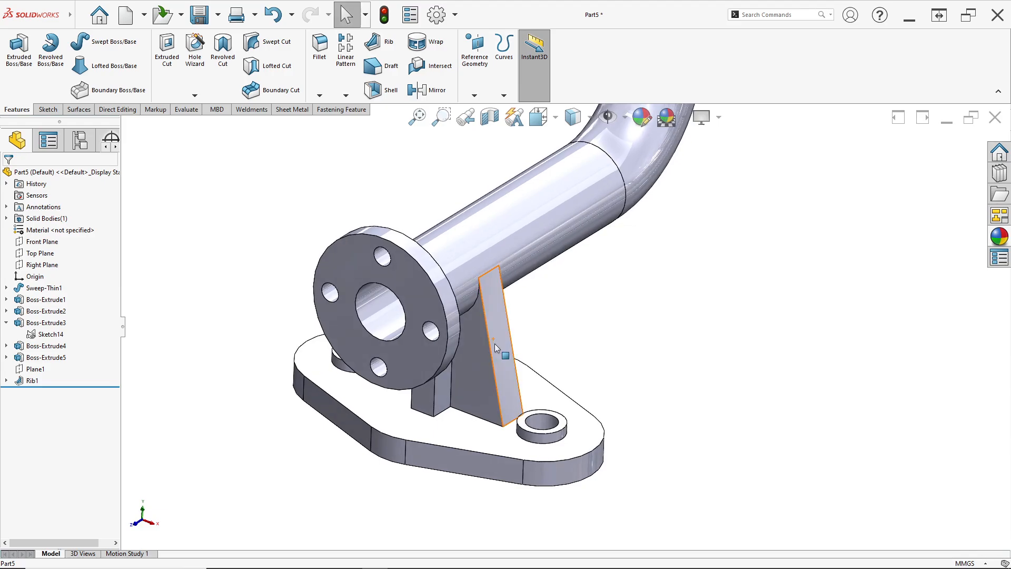
scroll(494, 343, "down", 1)
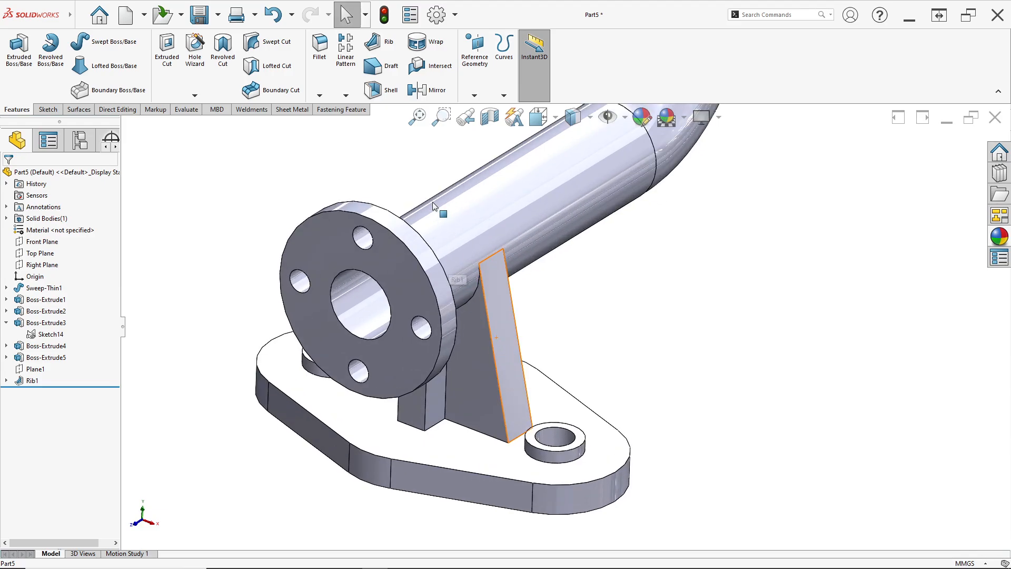
left_click(428, 89)
left_click(57, 294)
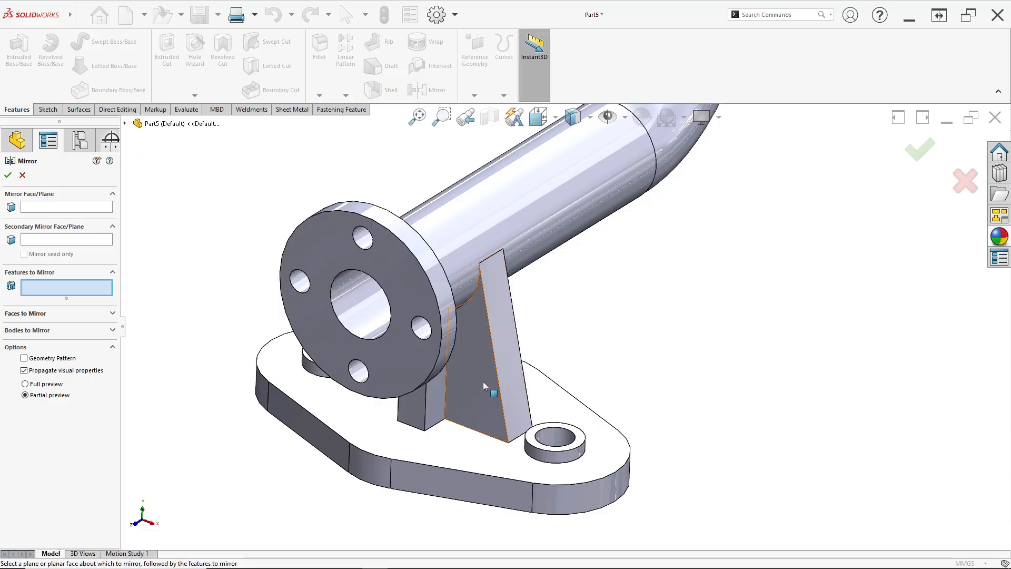
left_click(482, 367)
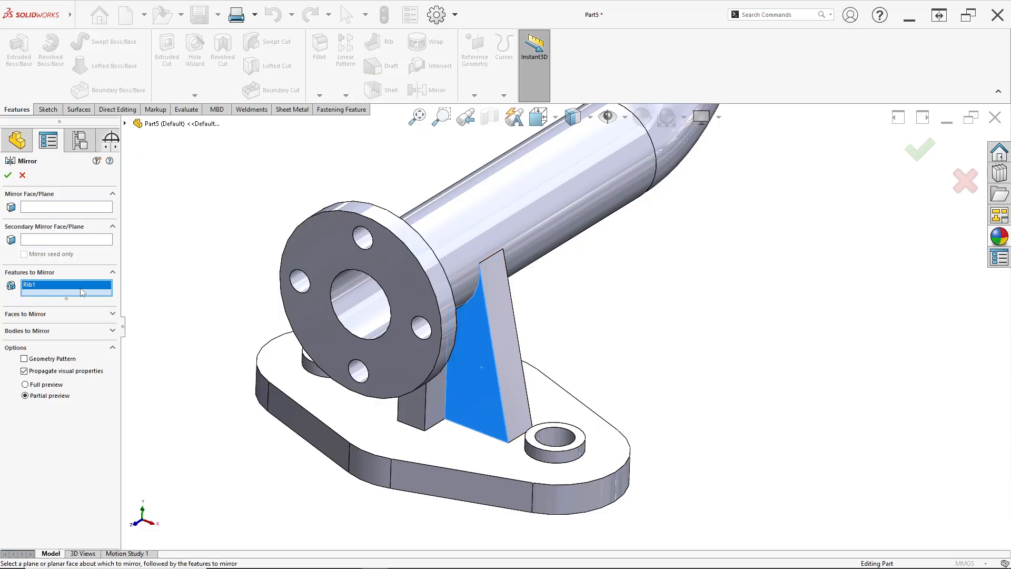
left_click(135, 128)
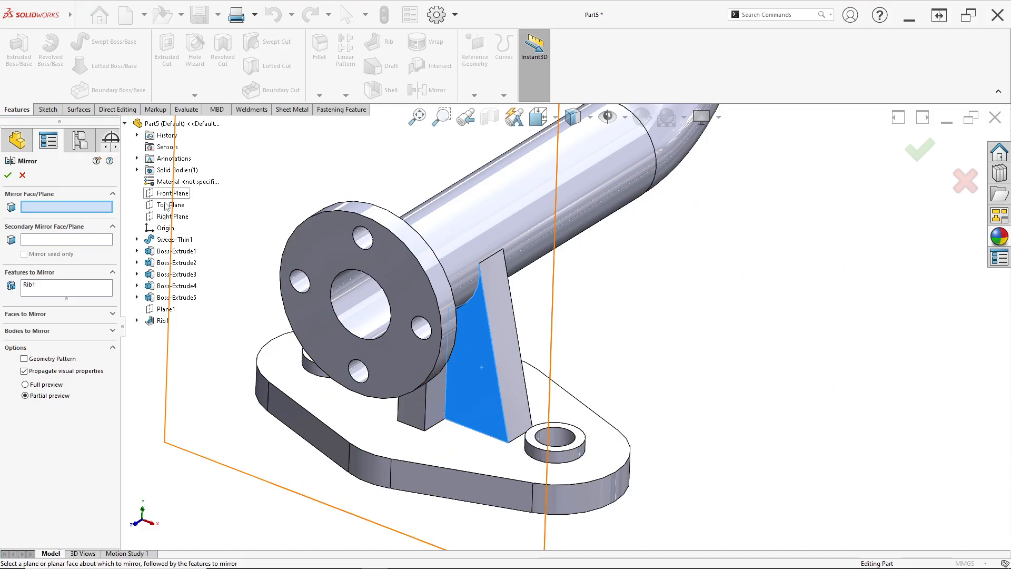
left_click(168, 219)
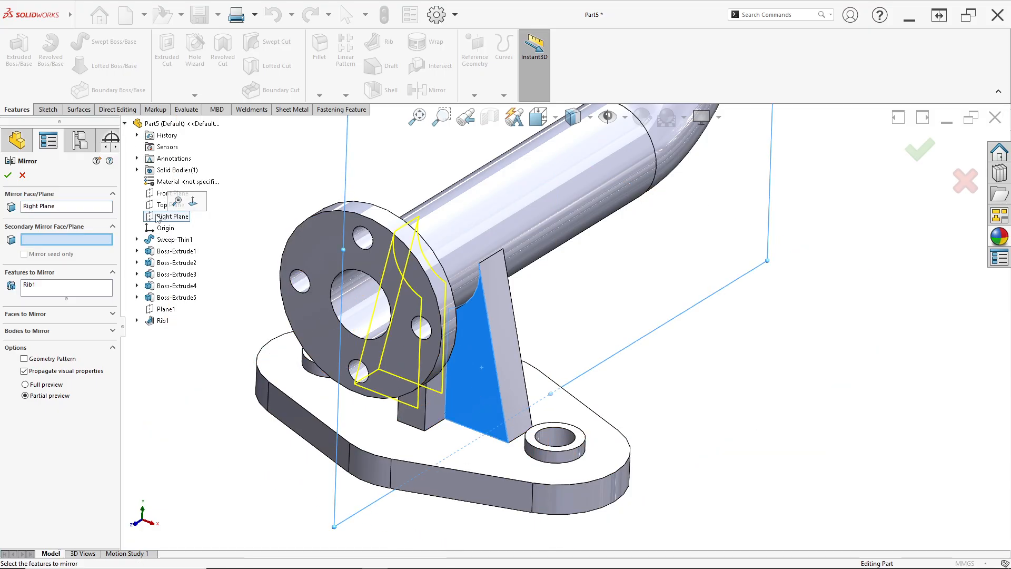
left_click(13, 175)
- Assign Galvanized Steel from the Steel category as the part's material
middle_click_drag(406, 334, 504, 454)
key("space")
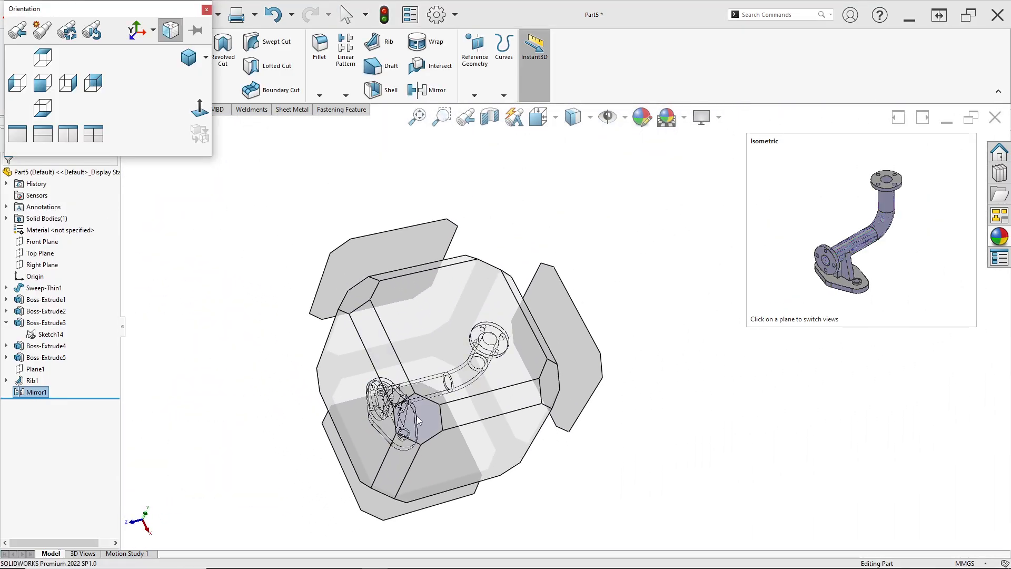
left_click(416, 422)
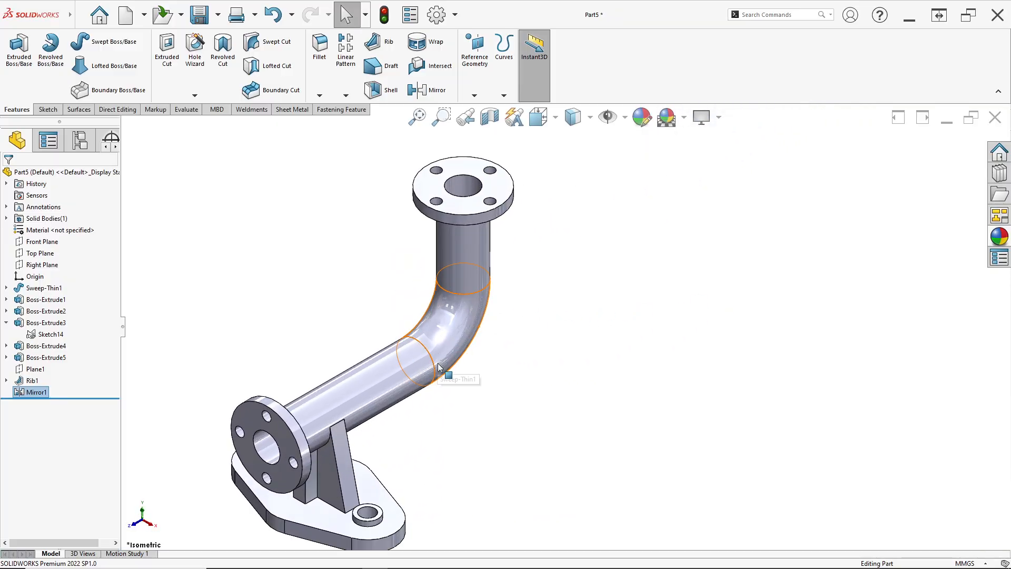
middle_click_drag(439, 367, 458, 346, "ctrl")
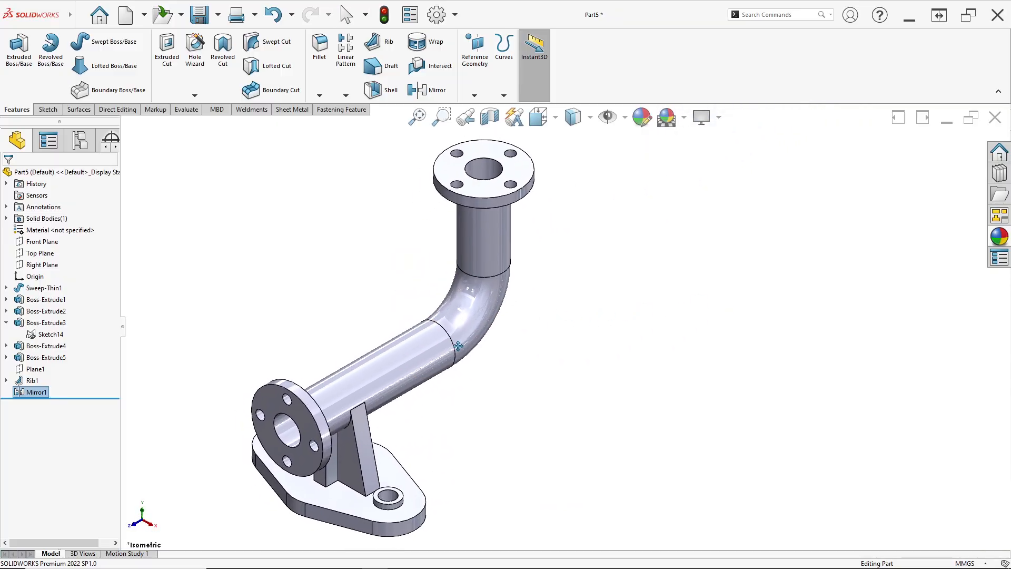
right_click(73, 232)
left_click(86, 241)
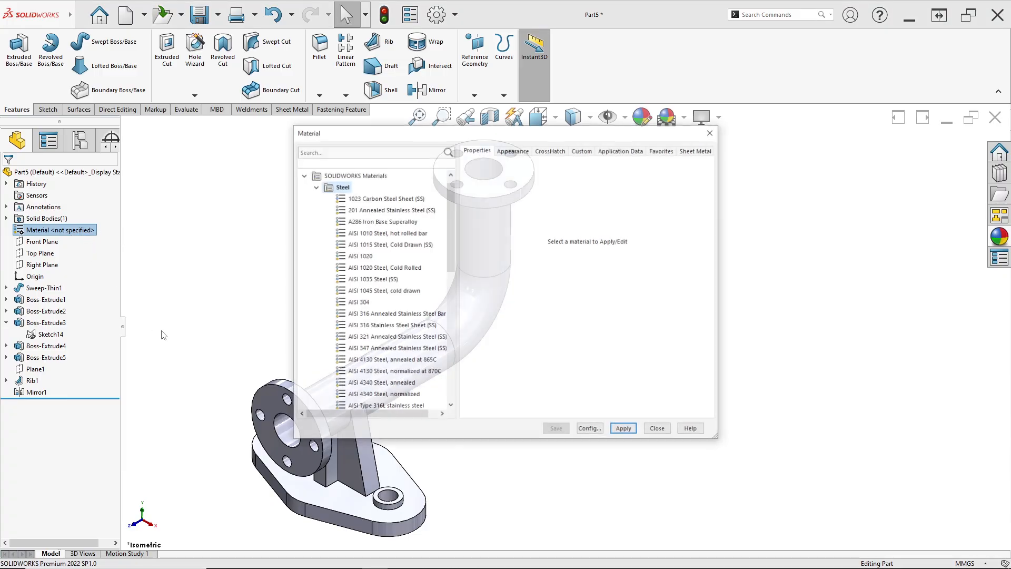
scroll(356, 329, "down", 3)
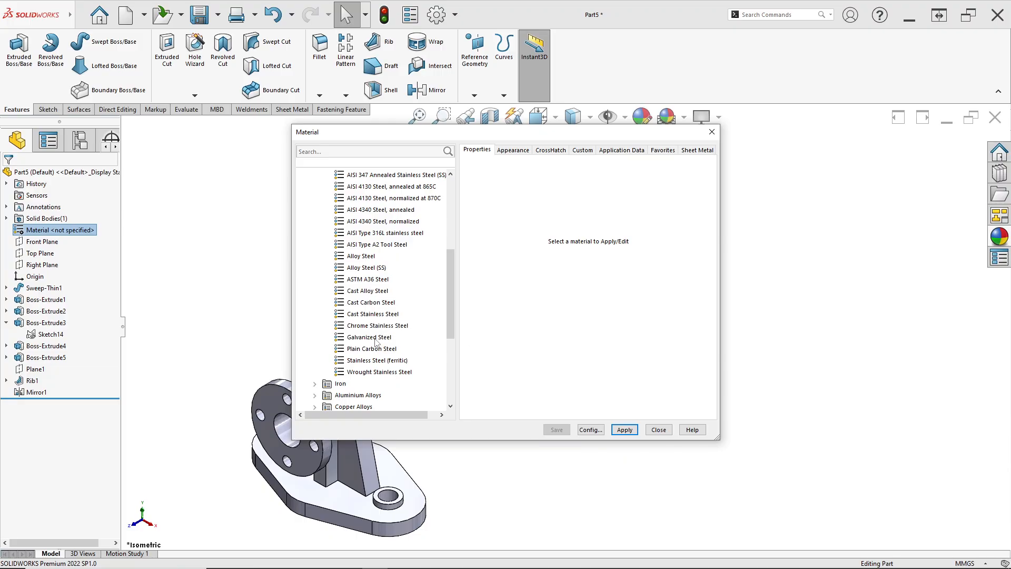
left_click(375, 338)
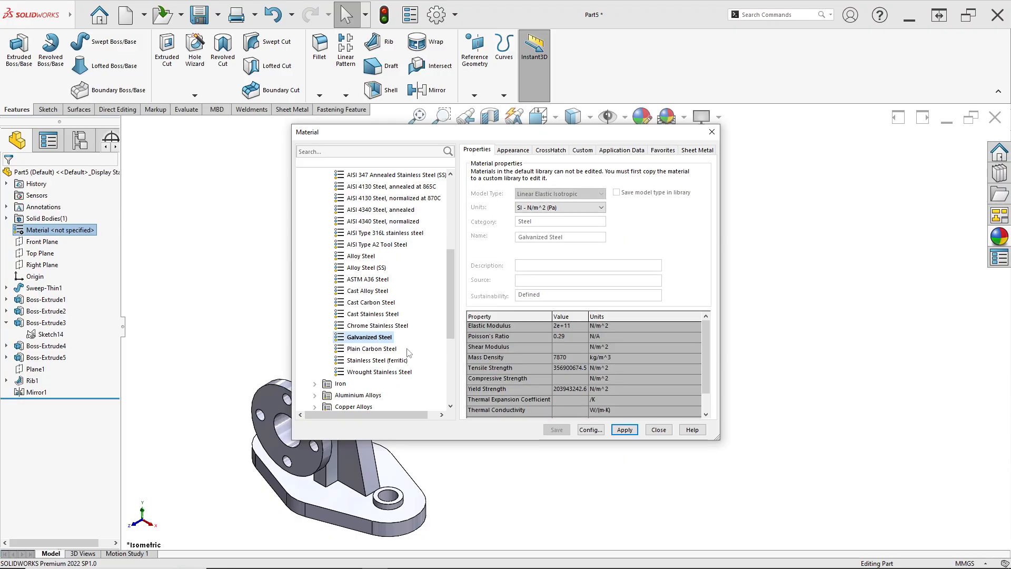
left_click(625, 430)
left_click(658, 430)
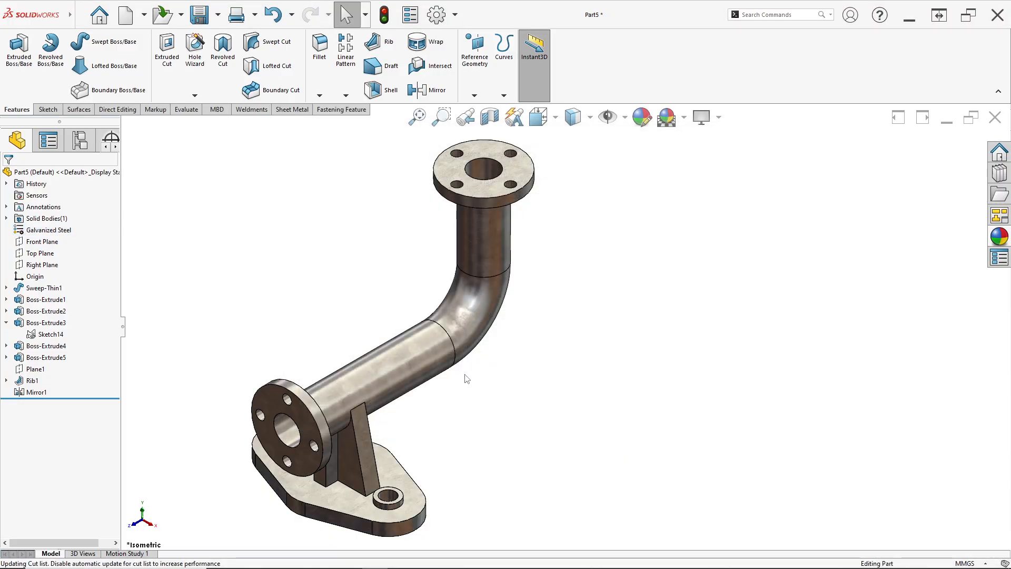
- Compare the finished model with the whole flanged pipe in the reference drawing
key("alt+Tab")
scroll(582, 259, "down", 5)
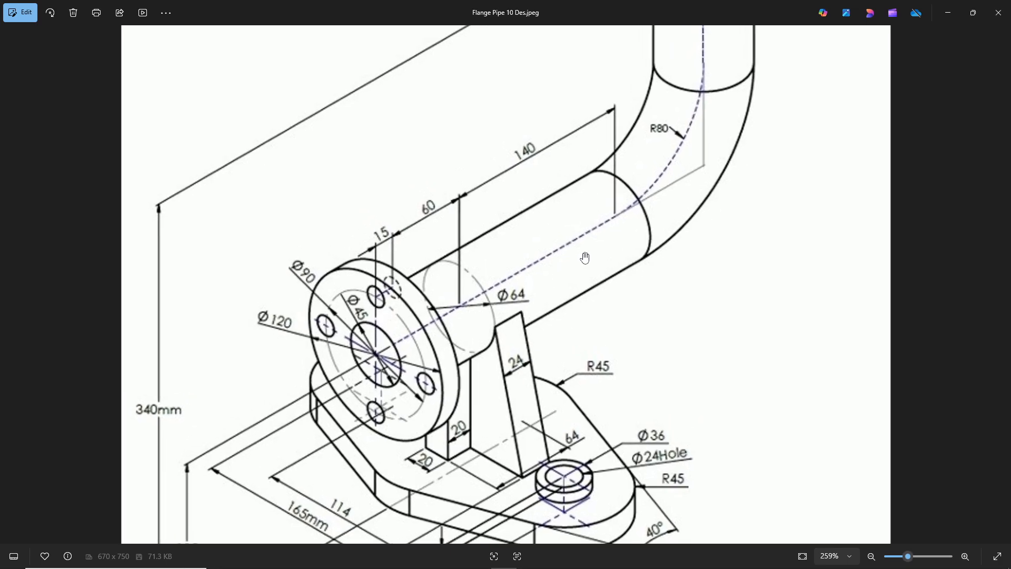
scroll(570, 331, "up", 1)
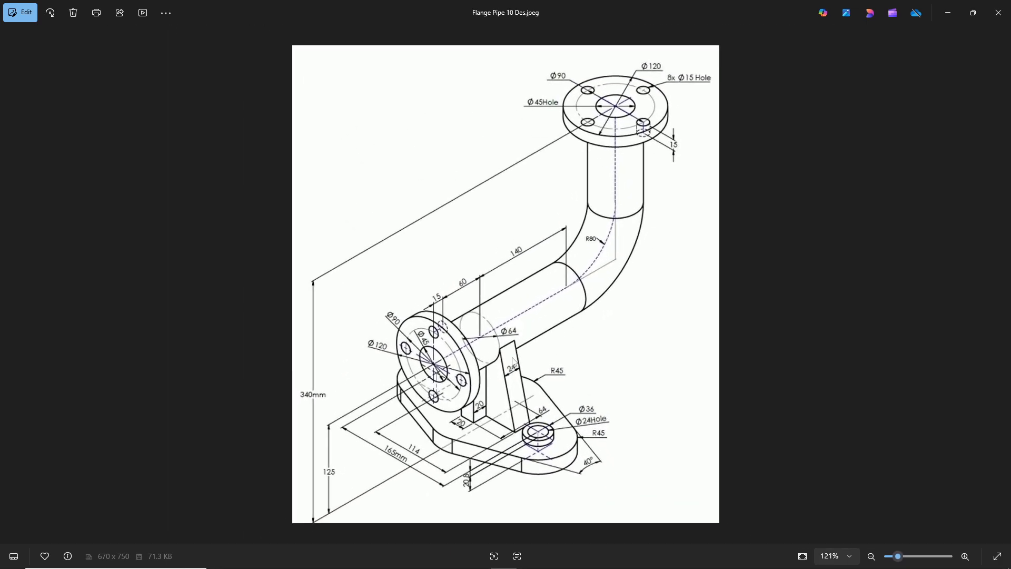
key("alt+Tab")
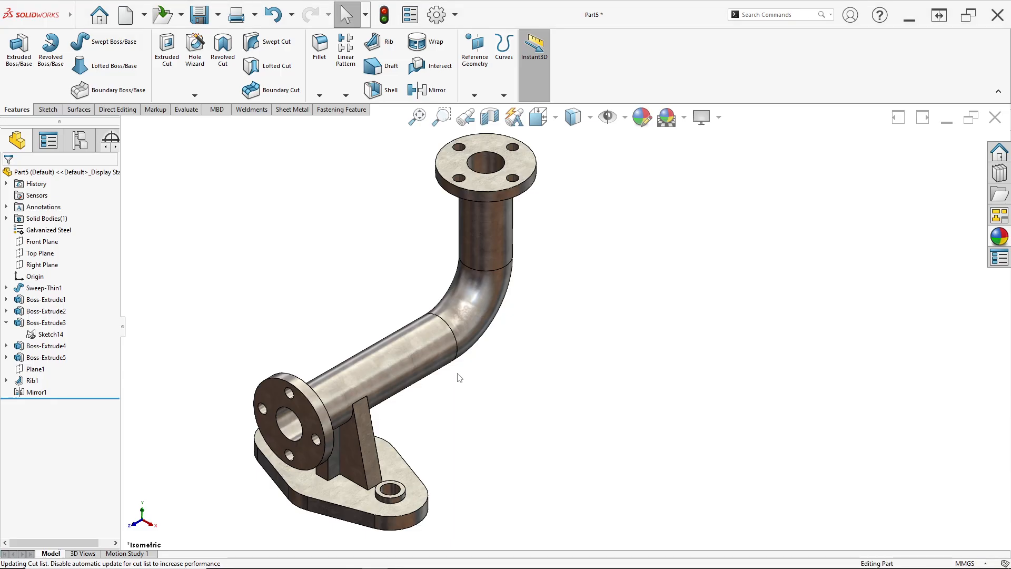
- Show the complete flanged pipe in isometric orientation and centre it in the view
middle_click_drag(437, 388, 450, 372)
key("space")
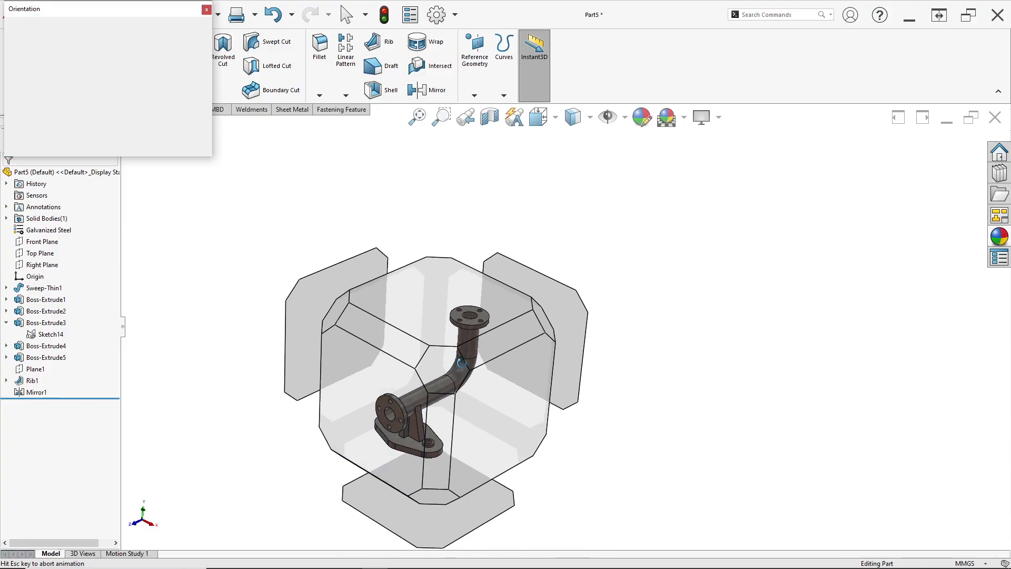
left_click(450, 371)
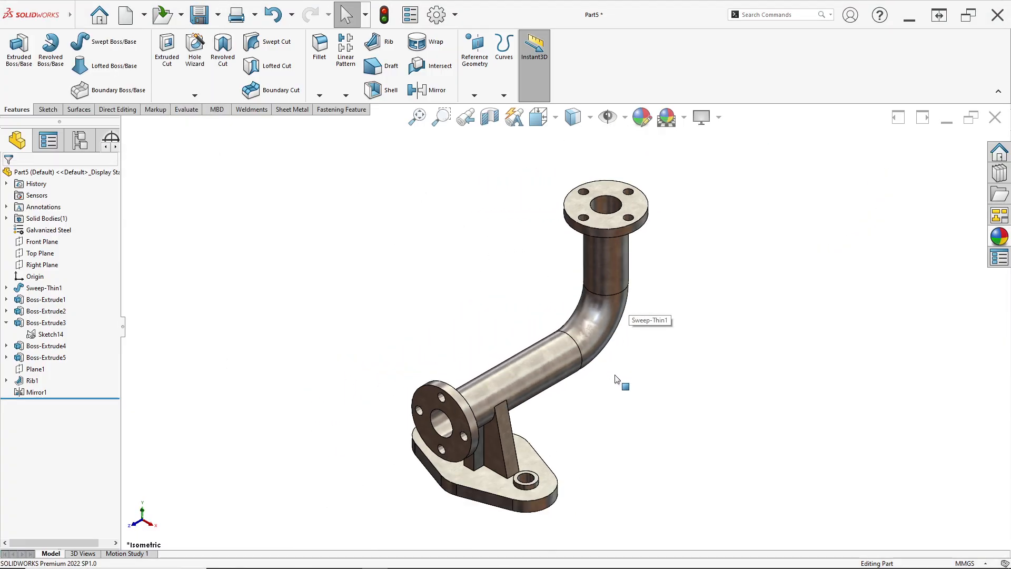
scroll(600, 390, "up", 1)
scroll(598, 389, "down", 1)
middle_click_drag(583, 374, 531, 388, "ctrl")
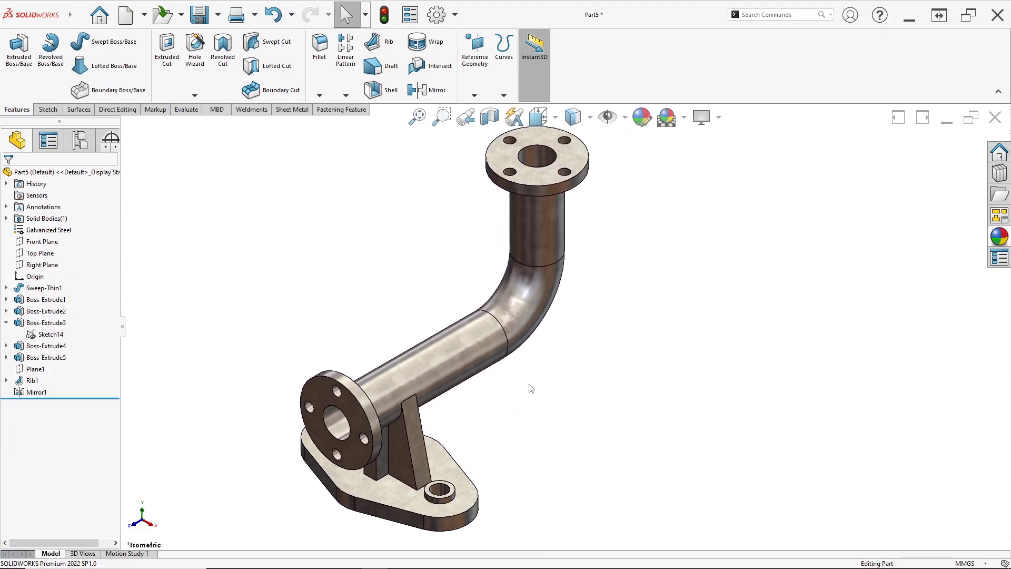